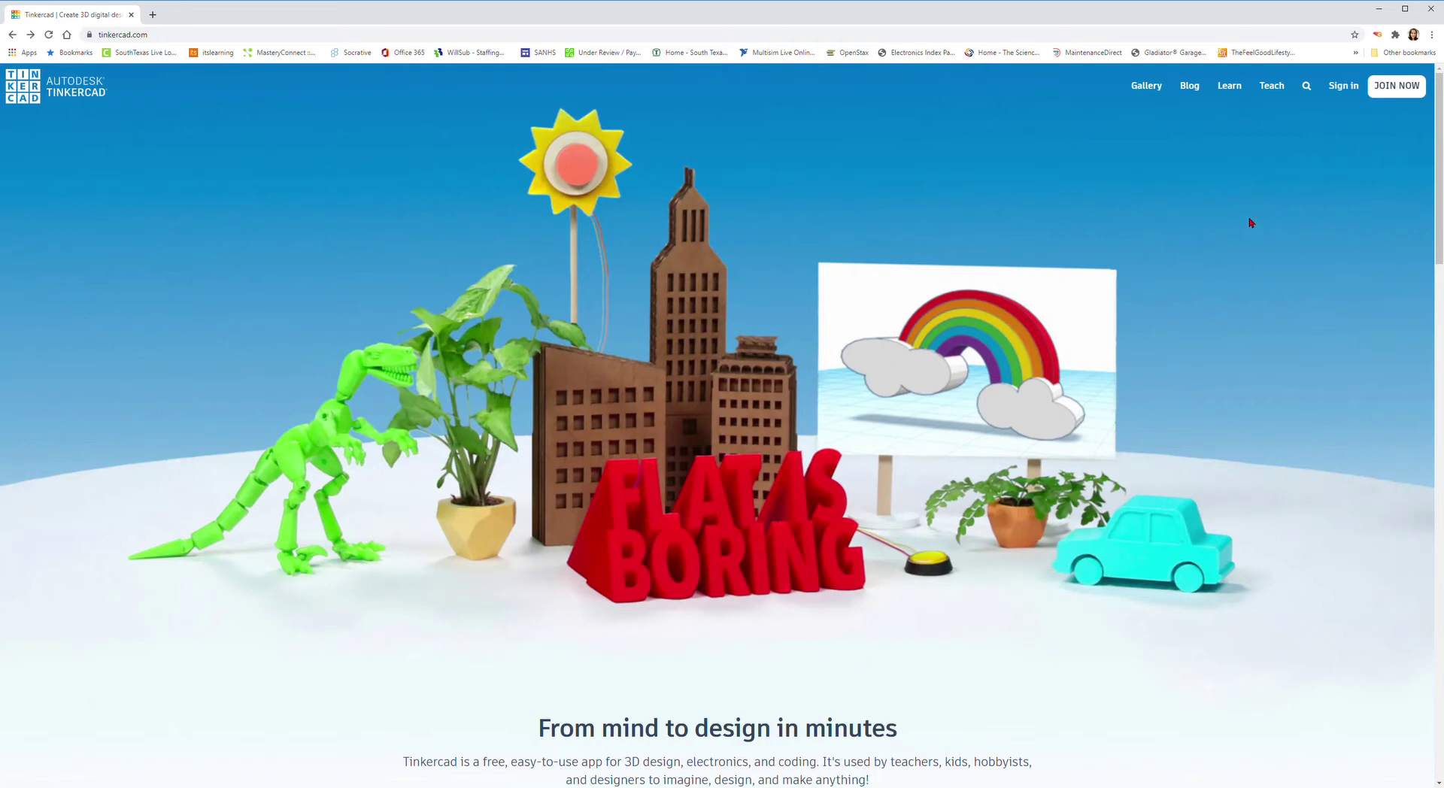
Sign in to the existing account using the Facebook sign-in option.
click(1403, 92)
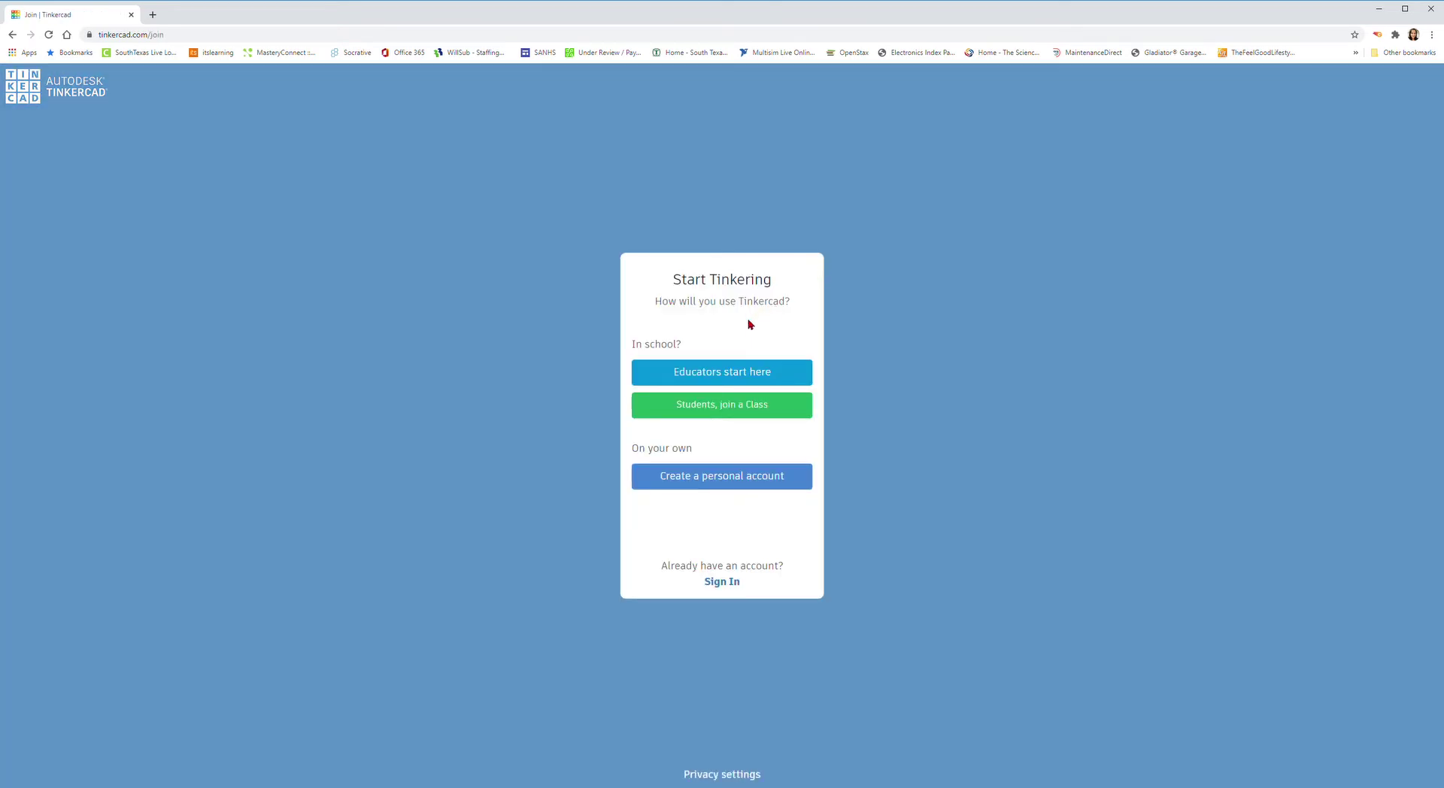
click(722, 583)
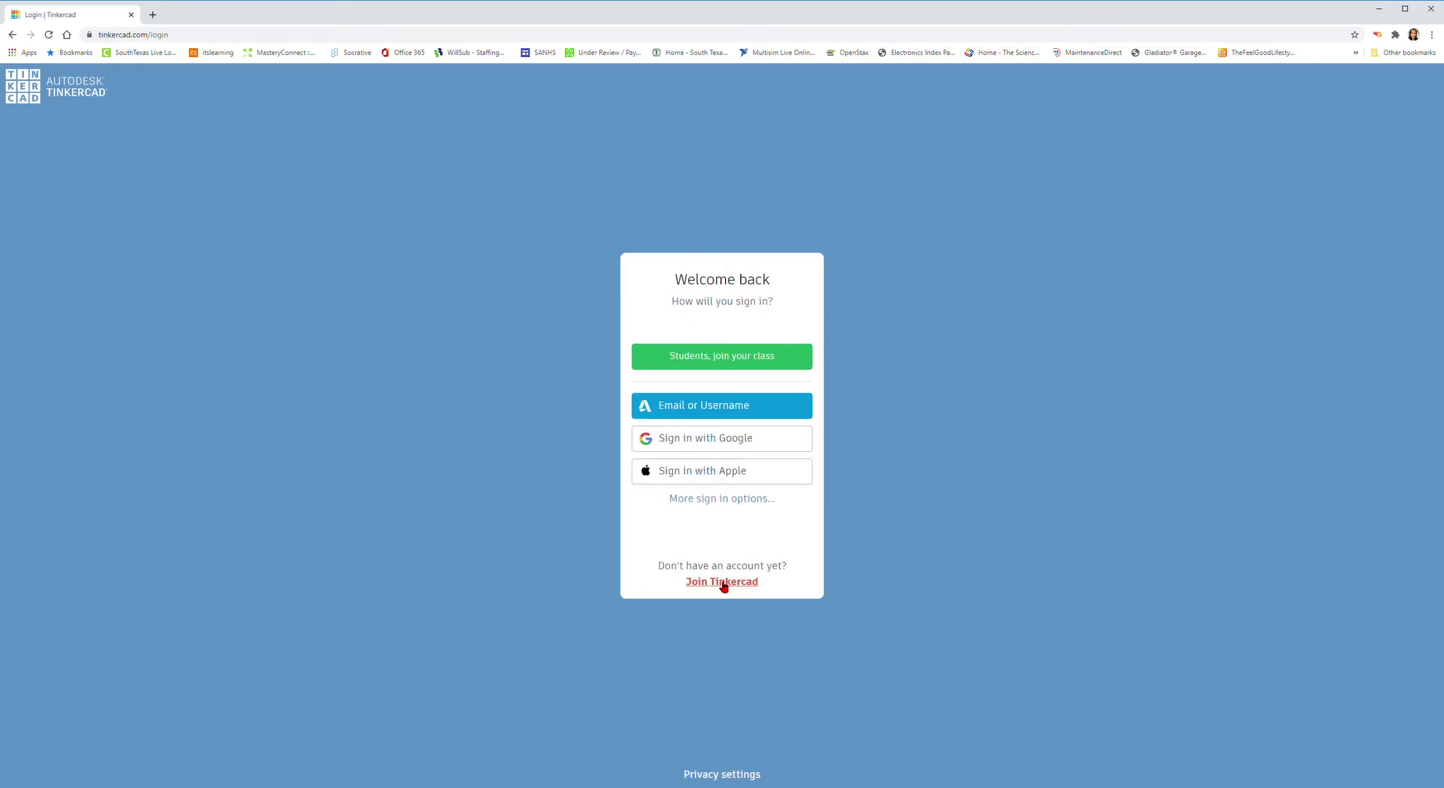
click(722, 499)
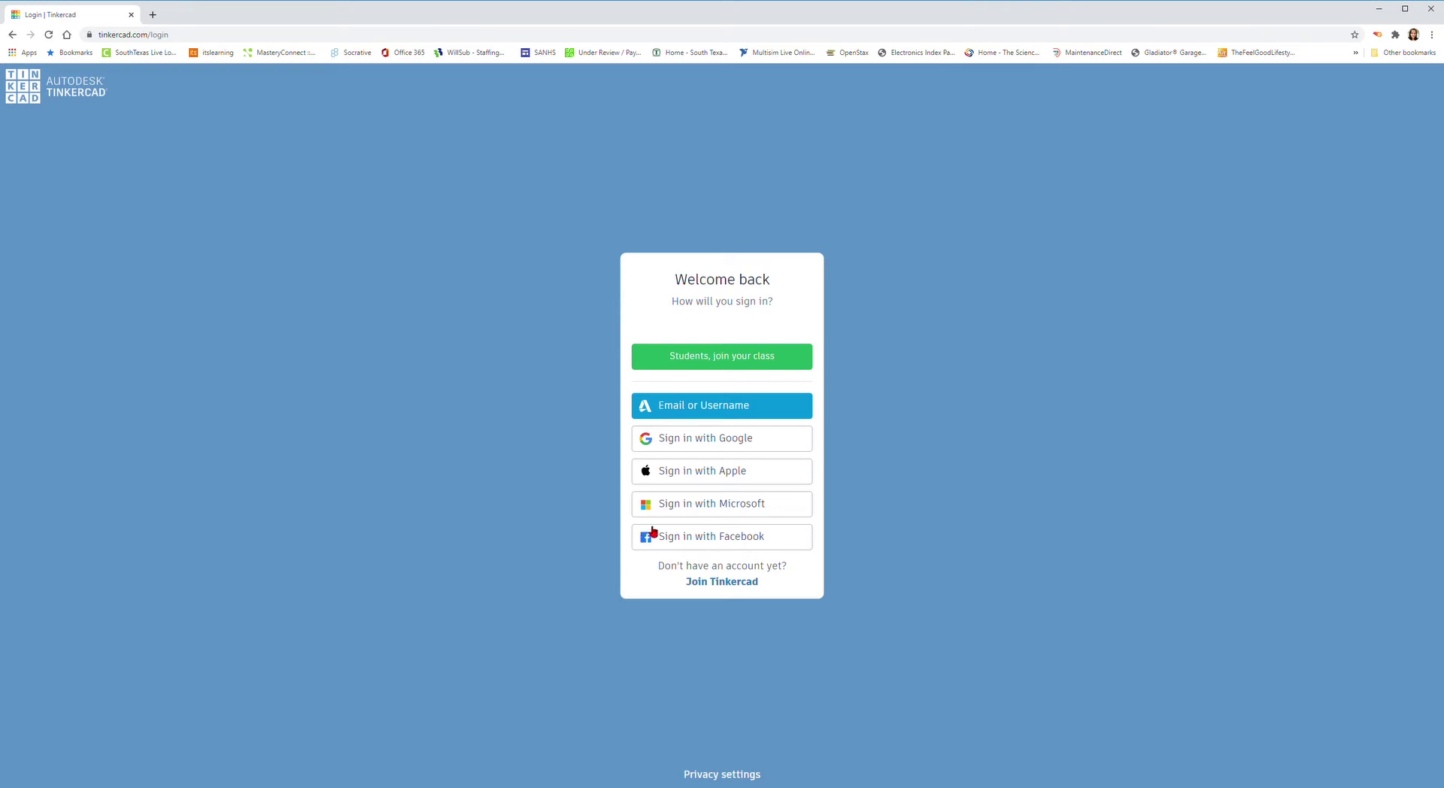
click(706, 538)
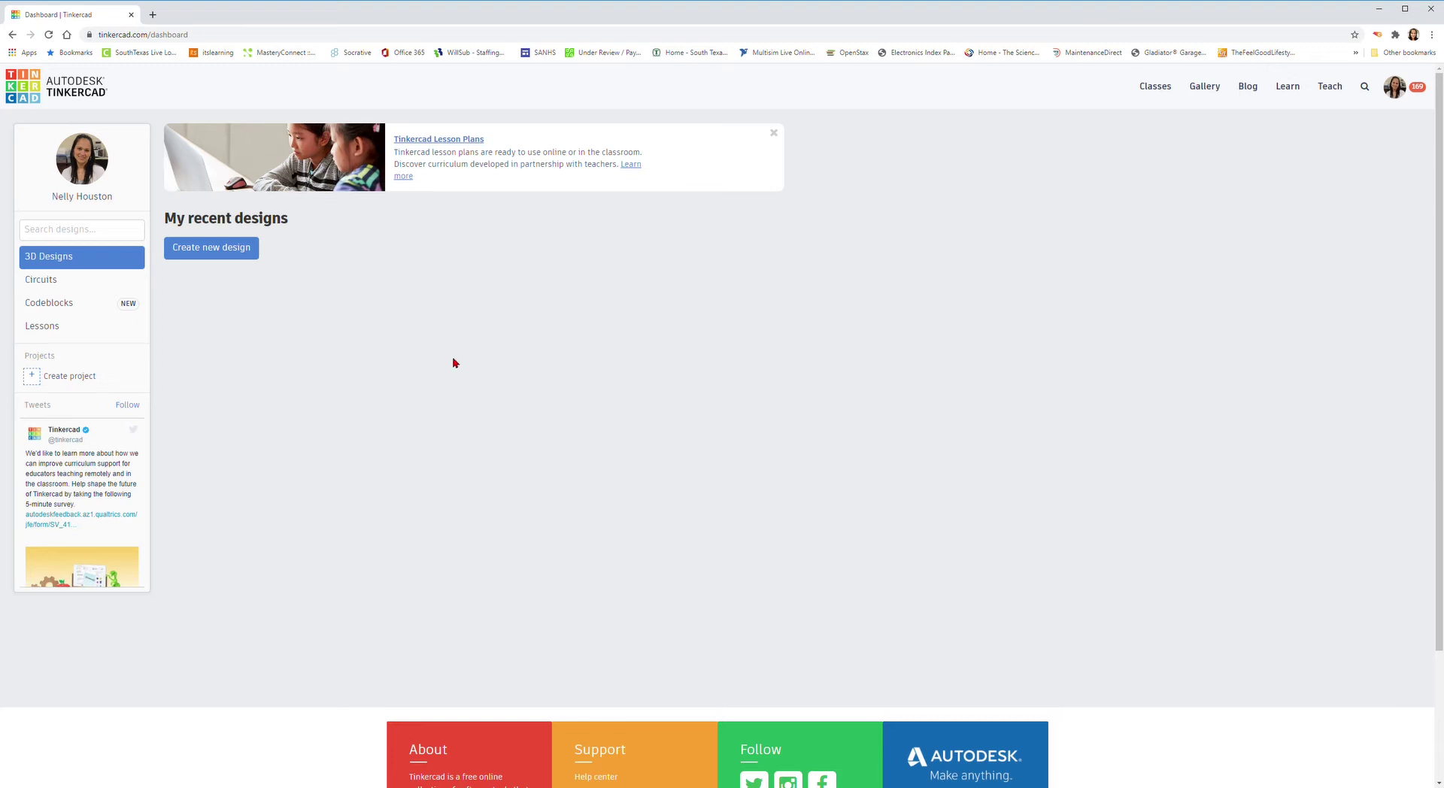
Create a new circuit from the Circuits section of the dashboard.
click(52, 283)
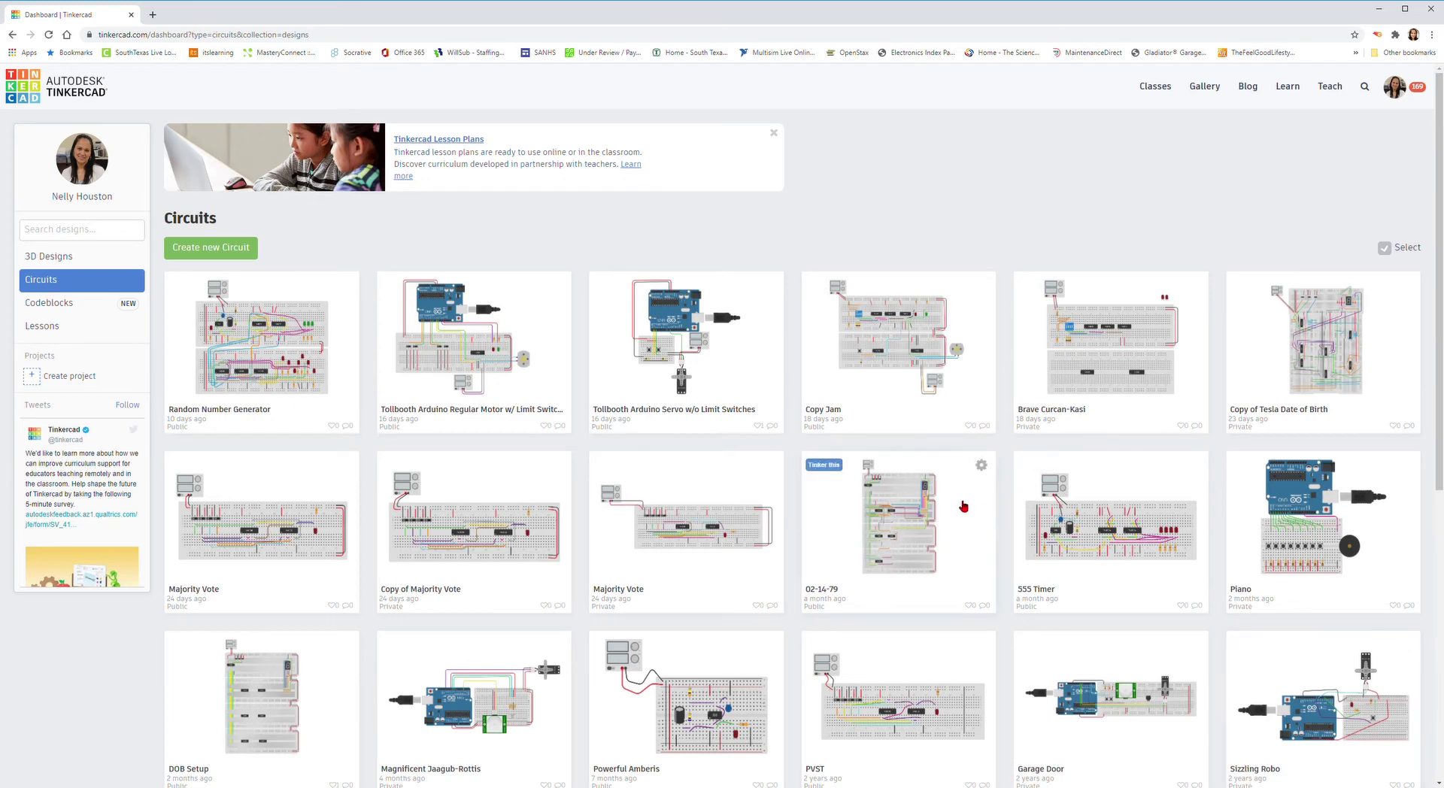
mouse_move(770, 310)
click(216, 249)
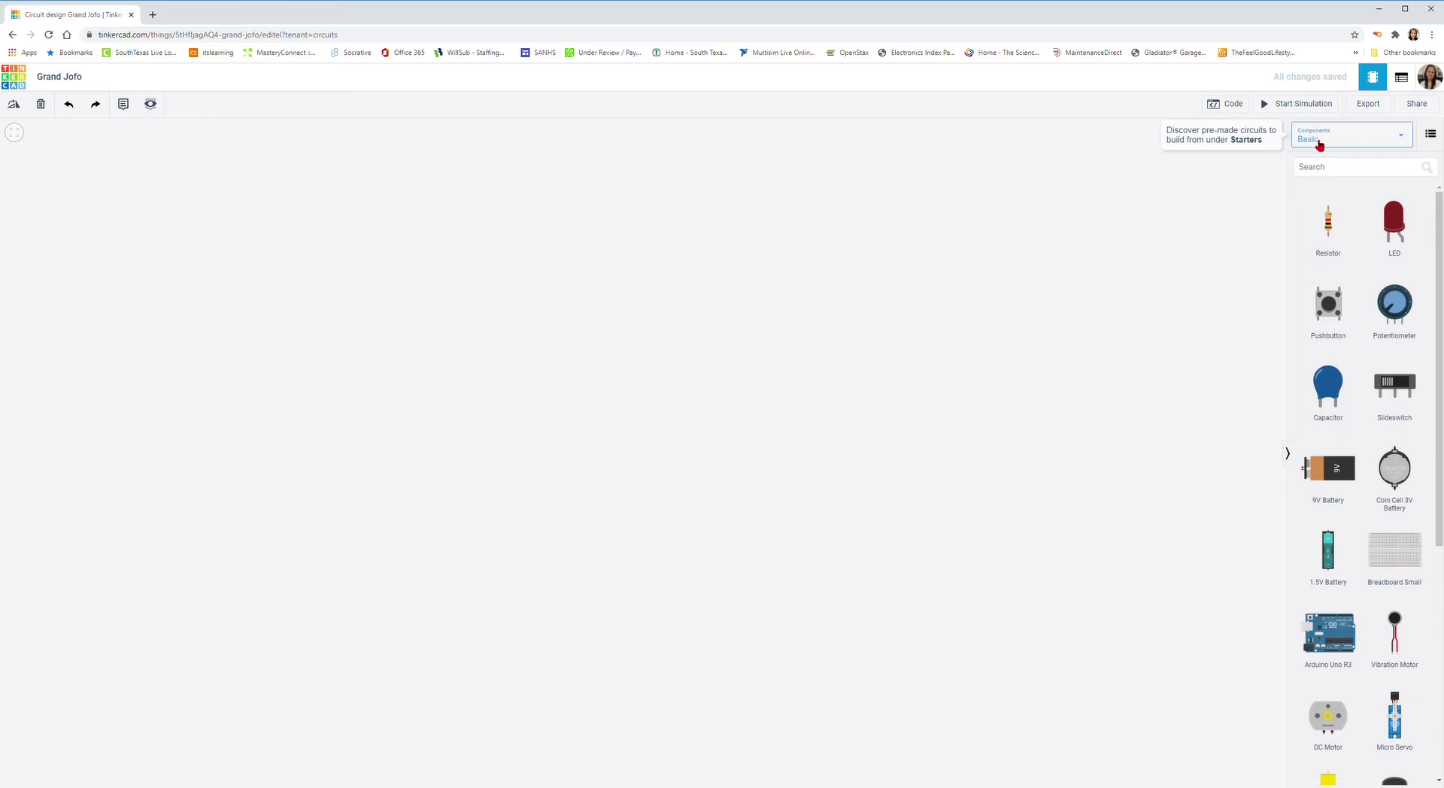
List all components in the library and browse its categories from General through Input, Output and Power to Breadboards.
click(1403, 139)
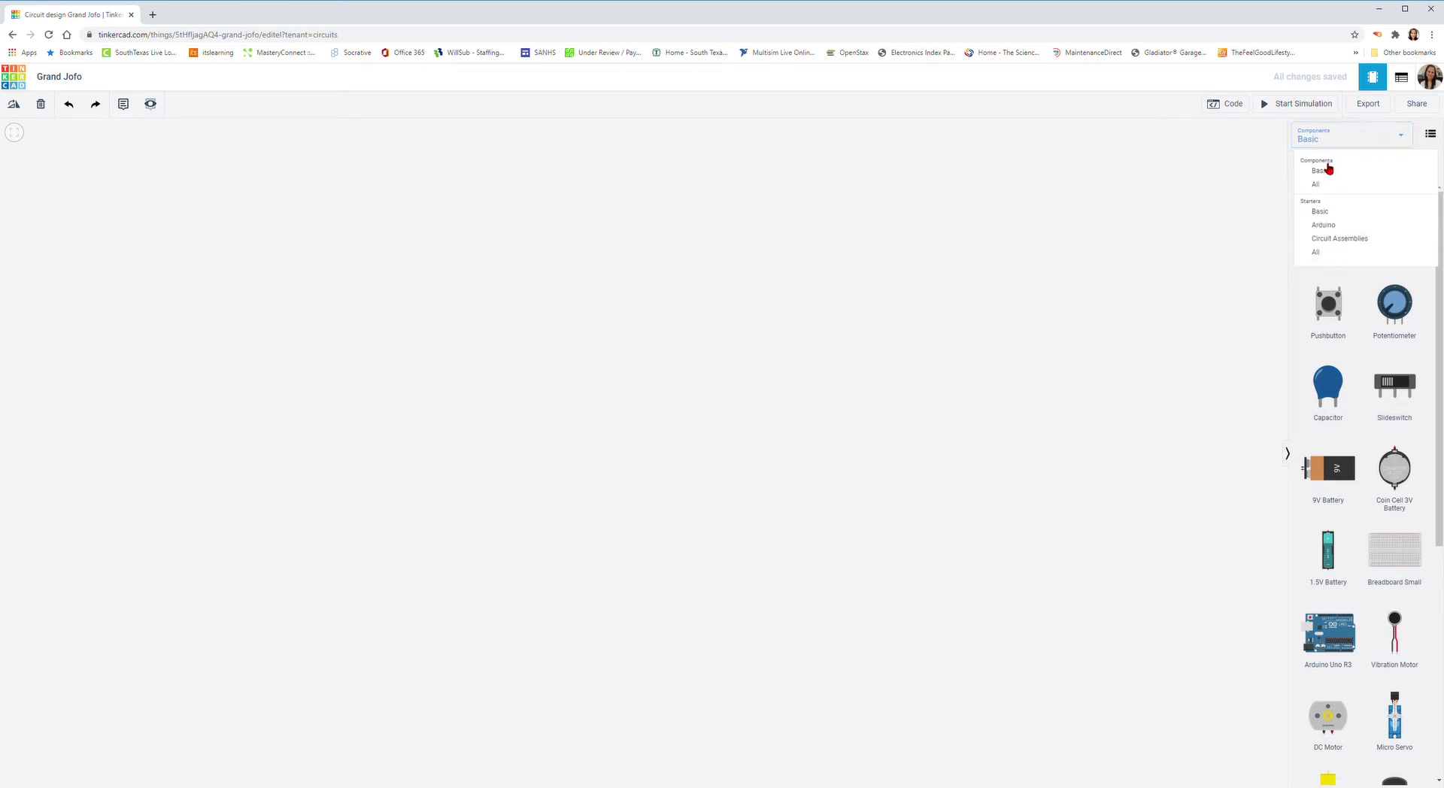
click(1324, 188)
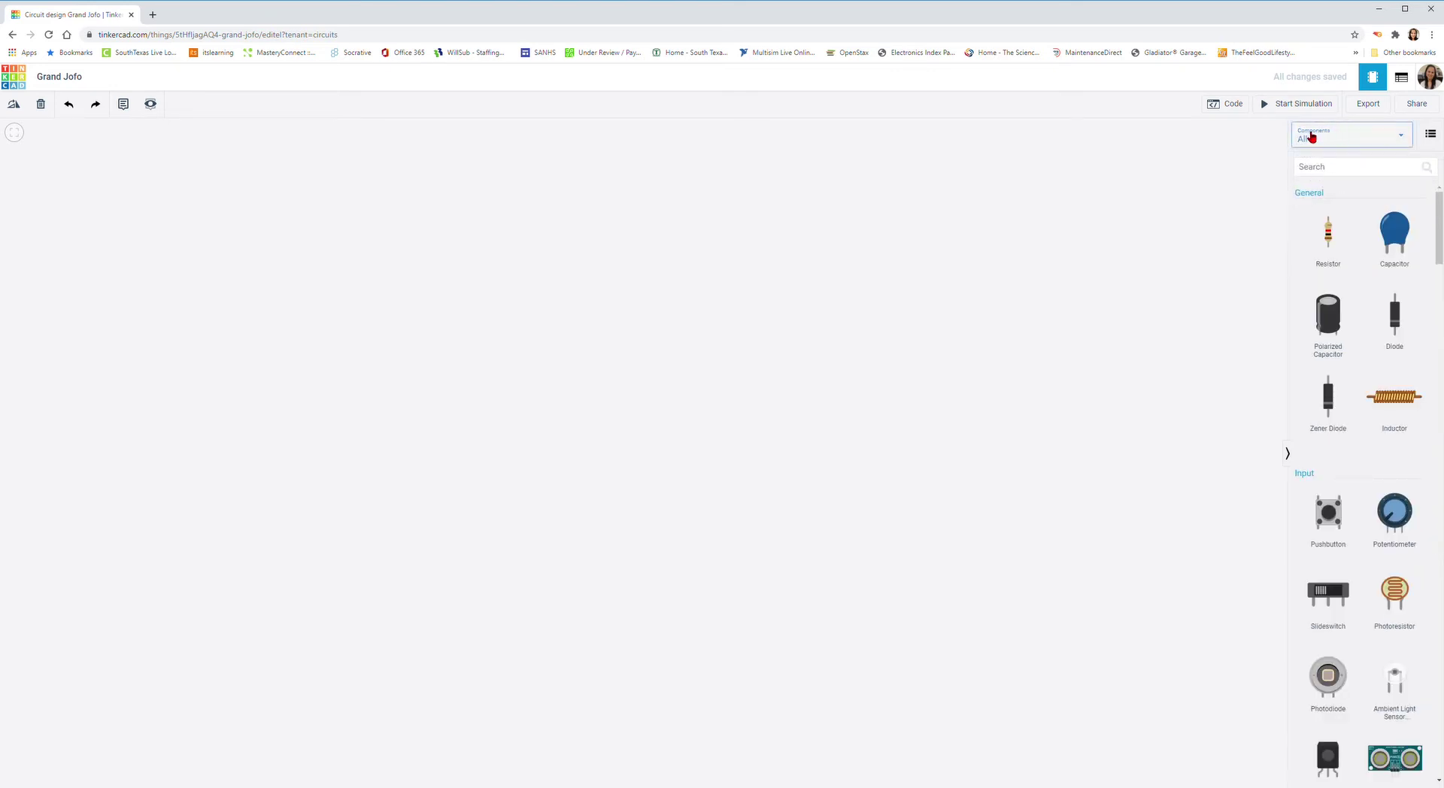
mouse_move(1439, 211)
mouse_down()
mouse_move(1438, 270)
mouse_move(1433, 209)
mouse_up()
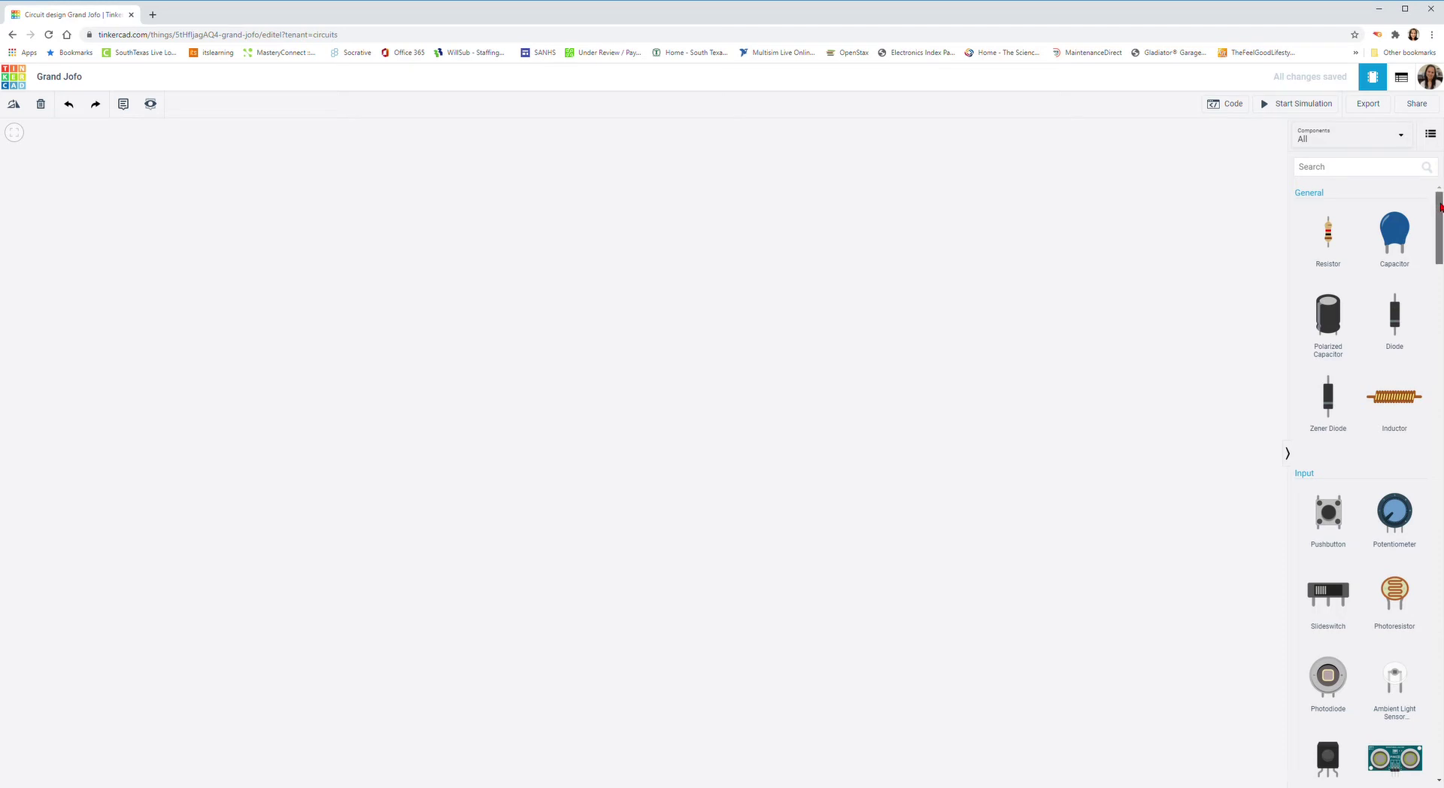
drag(1440, 207, 1440, 208)
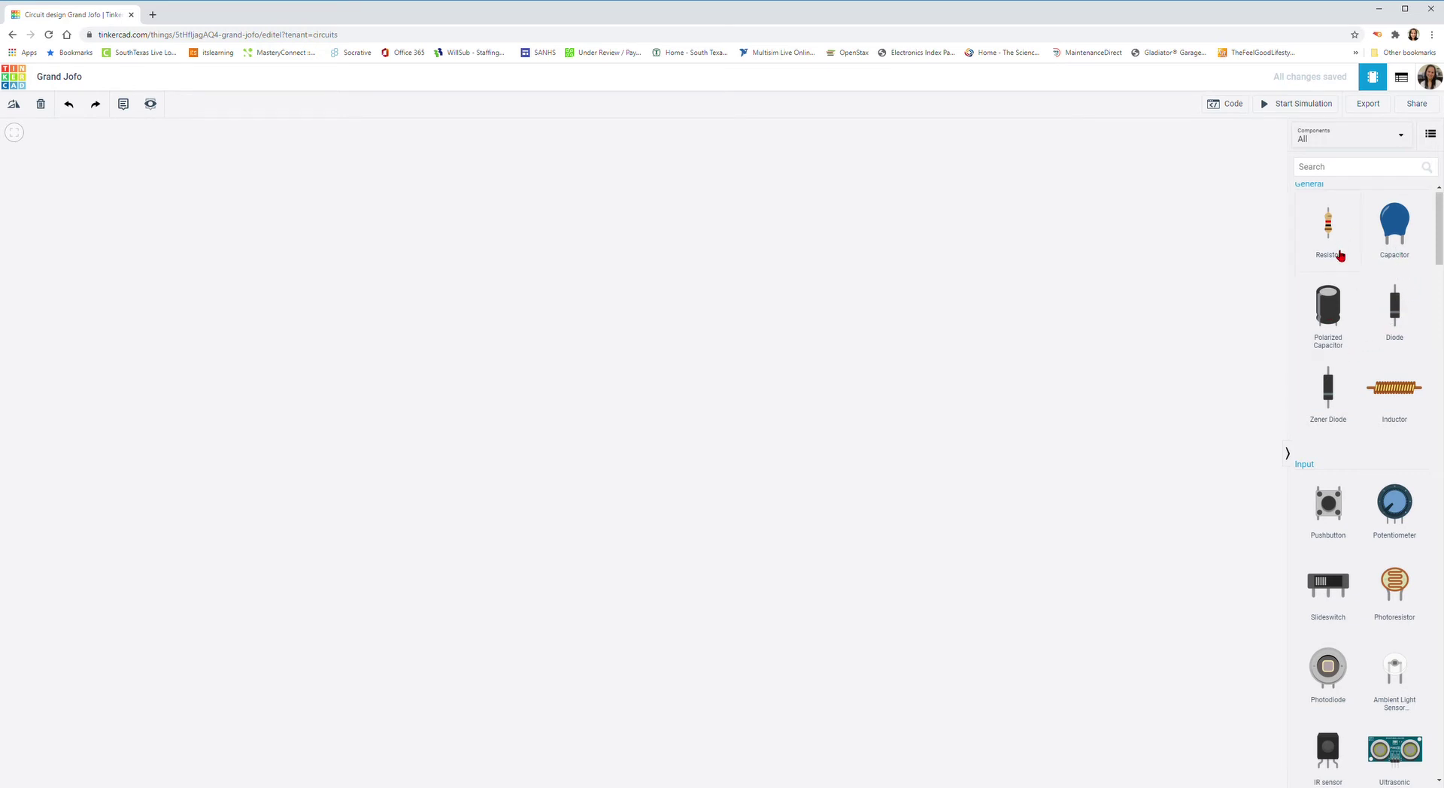
drag(1438, 227, 1438, 256)
scroll(1439, 255, down, 1)
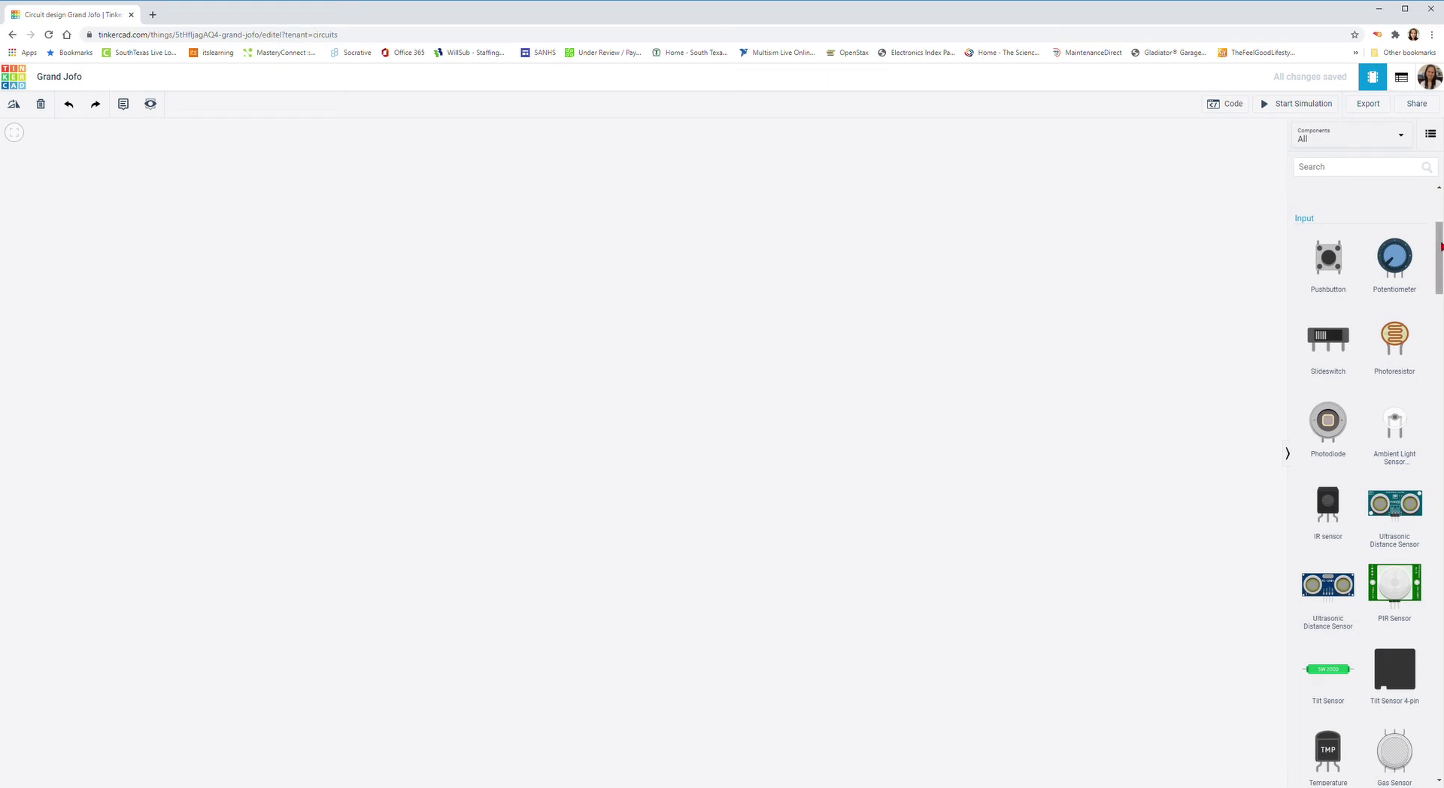
scroll(1439, 250, down, 1)
drag(1440, 250, 1440, 343)
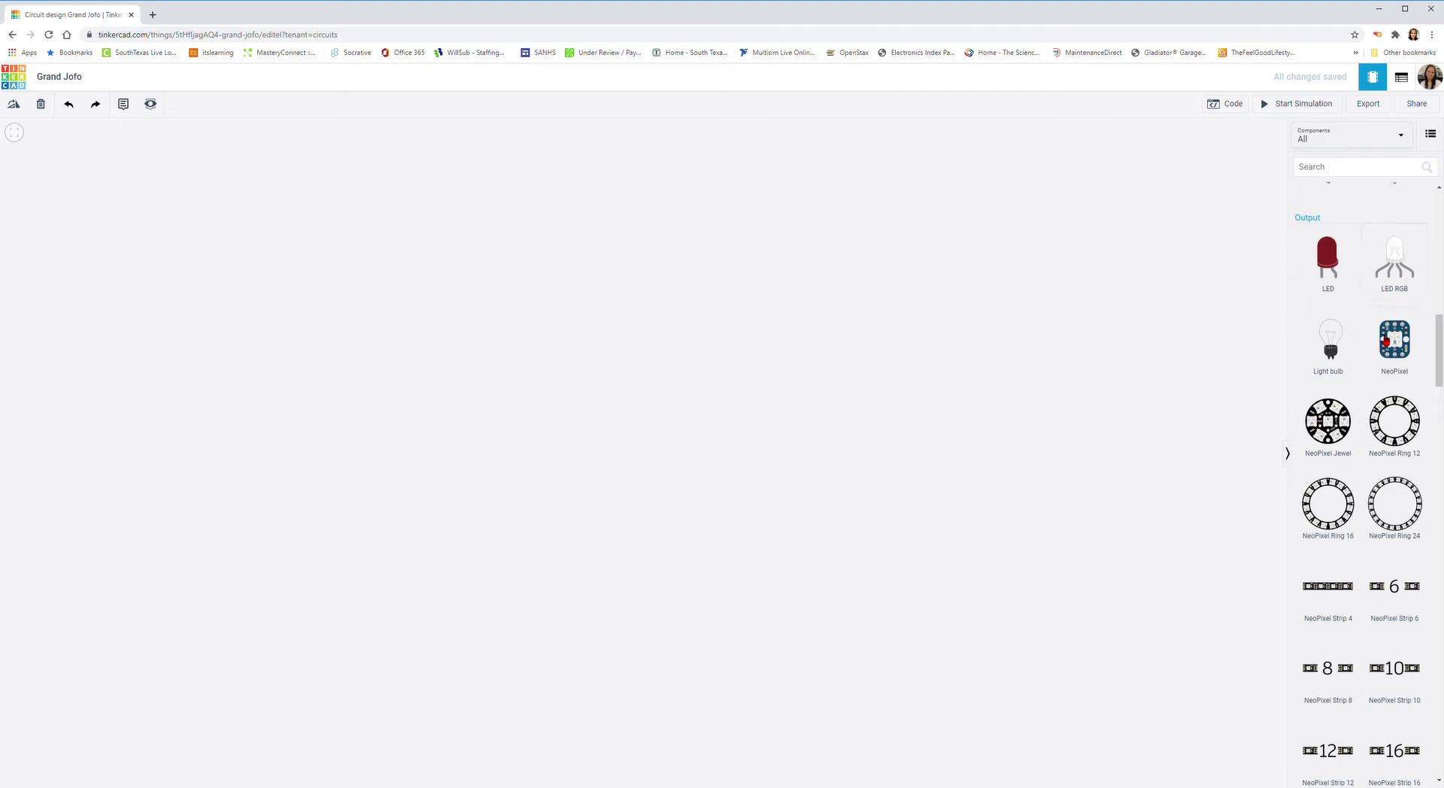
drag(1439, 336, 1440, 461)
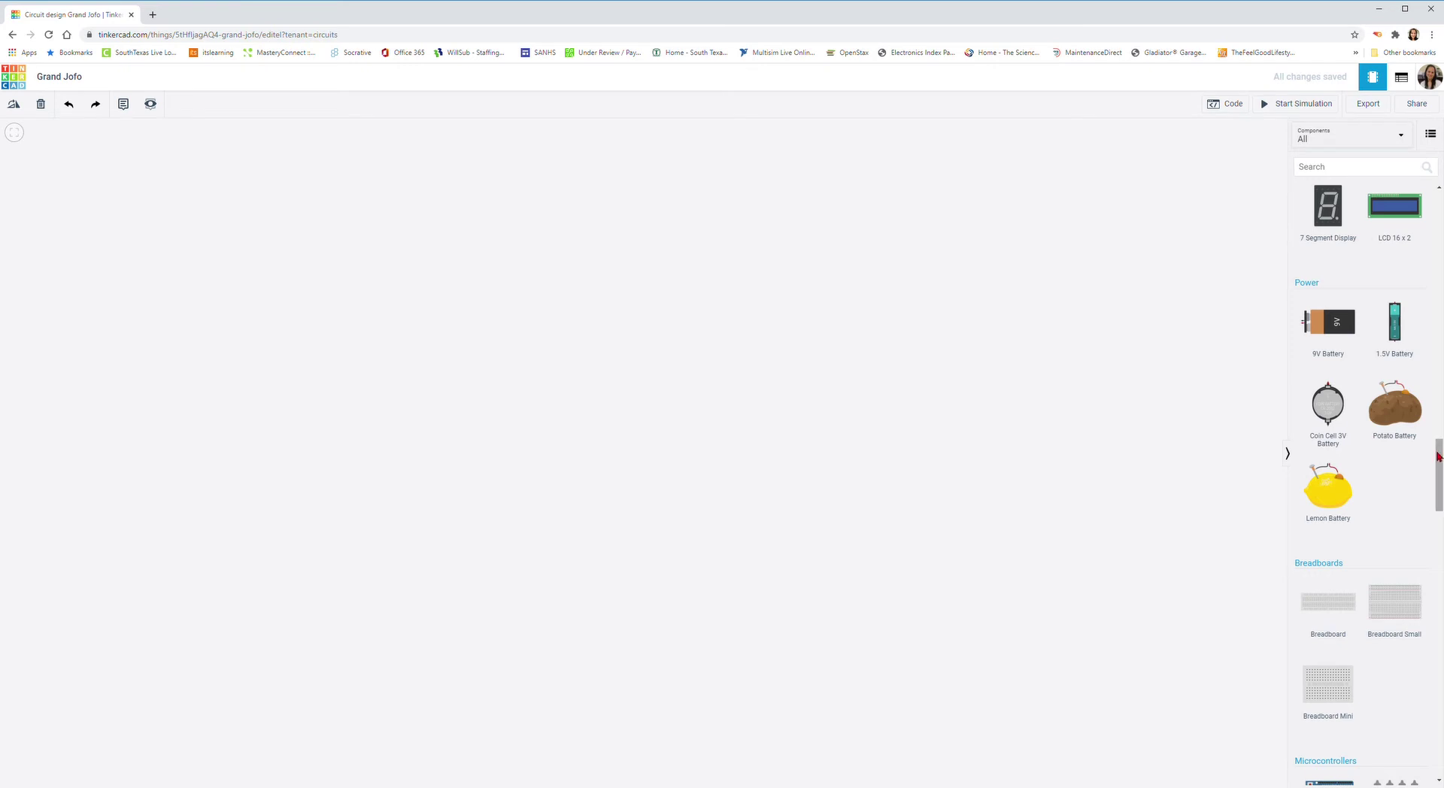
scroll(1440, 457, down, 4)
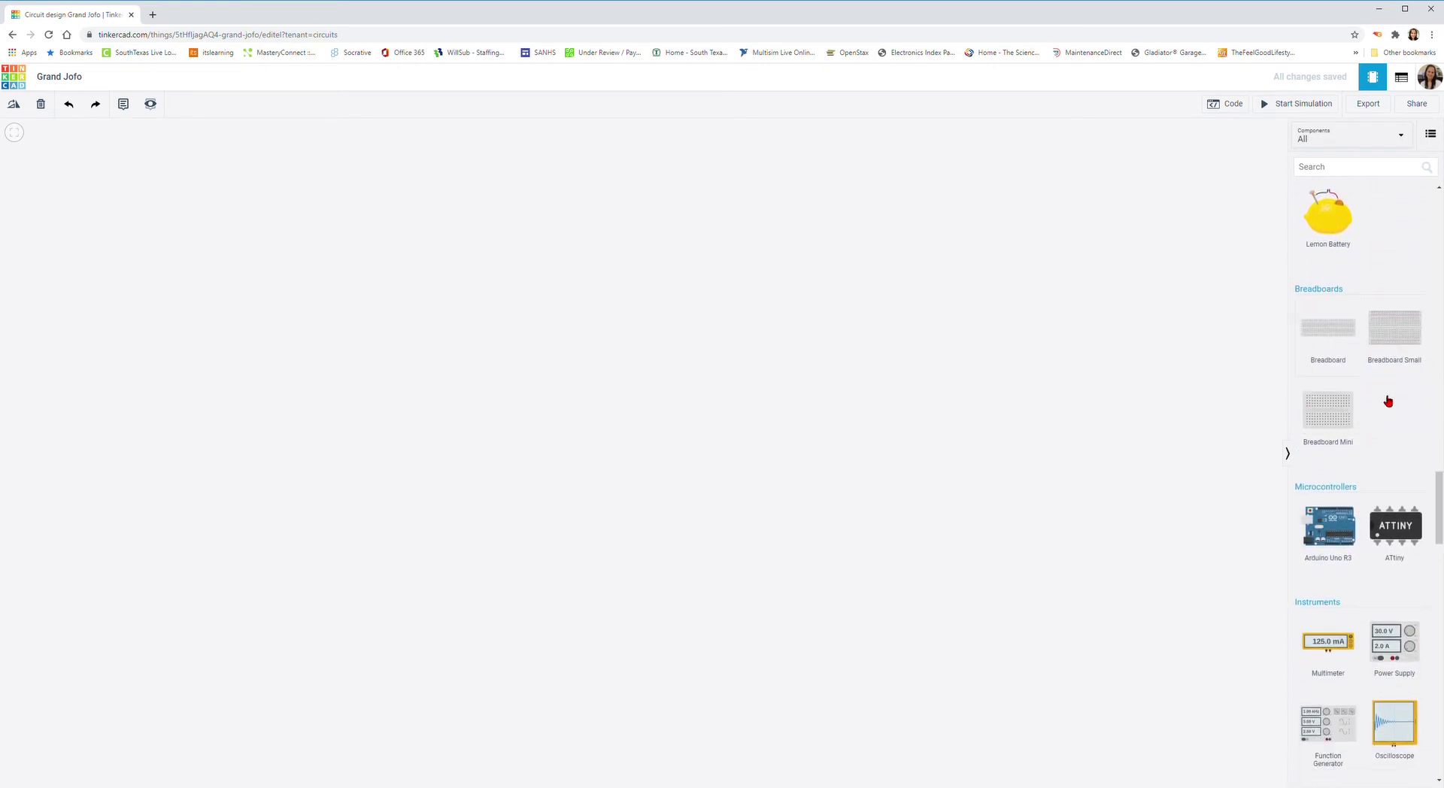
Replace a trial full-size breadboard with a small breadboard in the middle of the workspace.
drag(1330, 365, 869, 476)
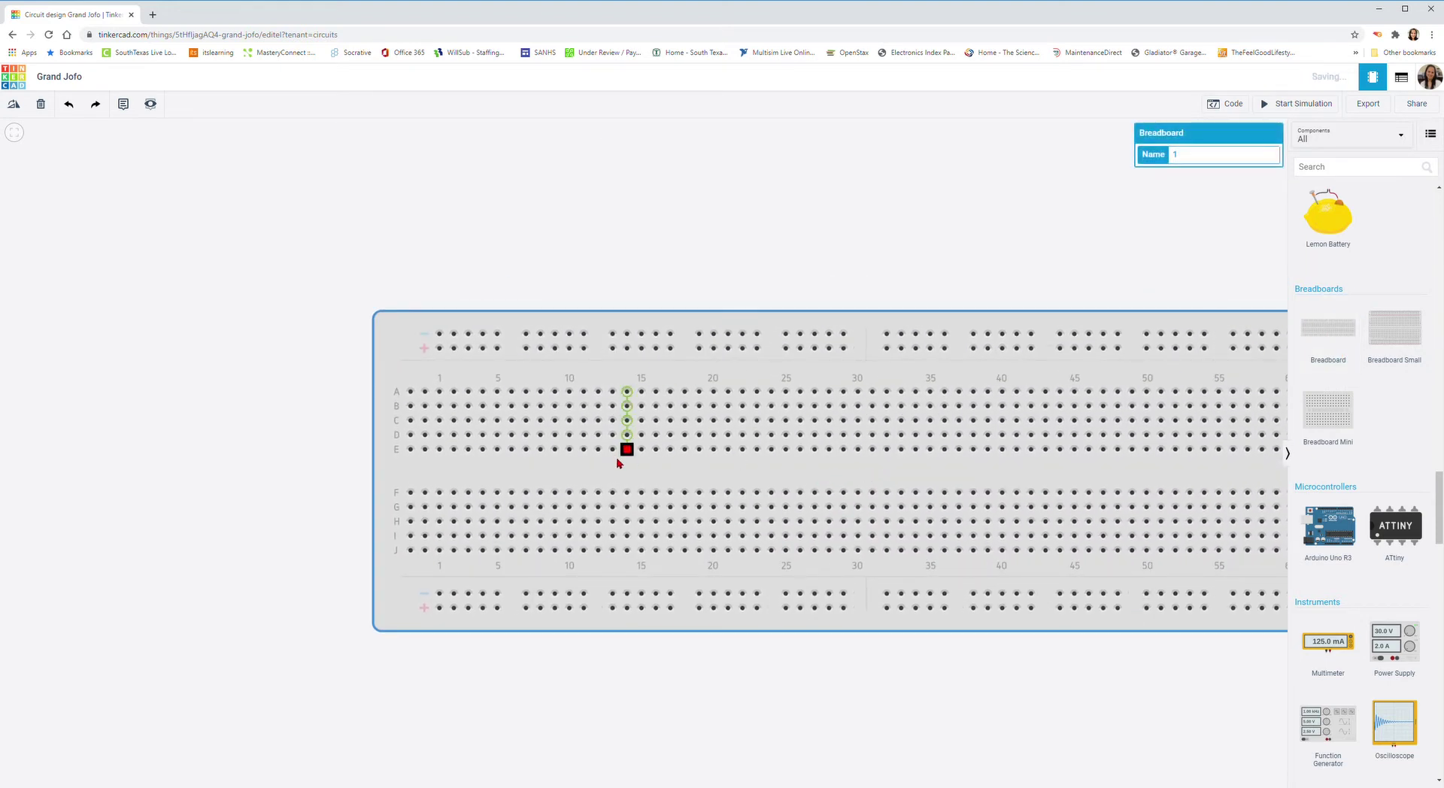
key(Delete)
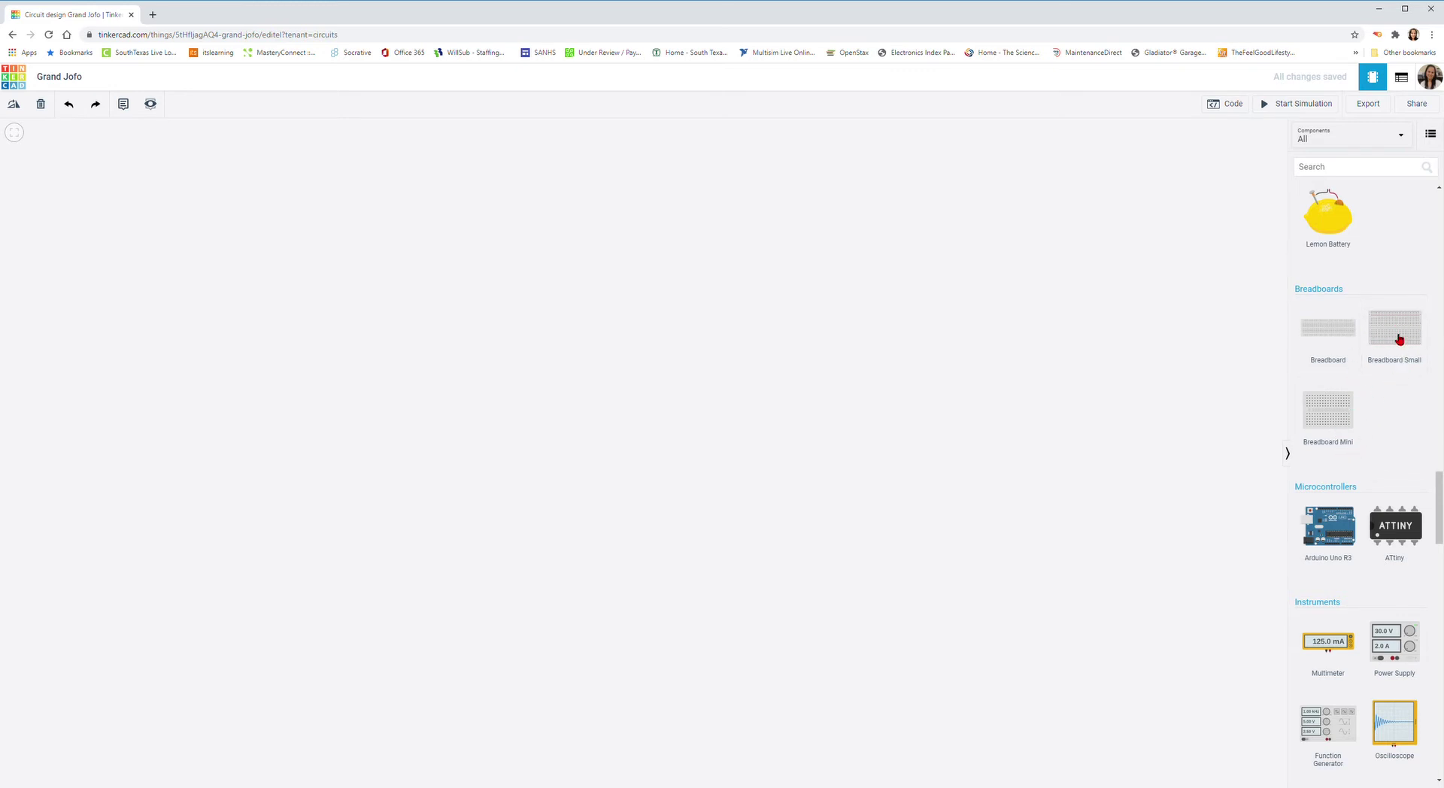
drag(1395, 340, 686, 433)
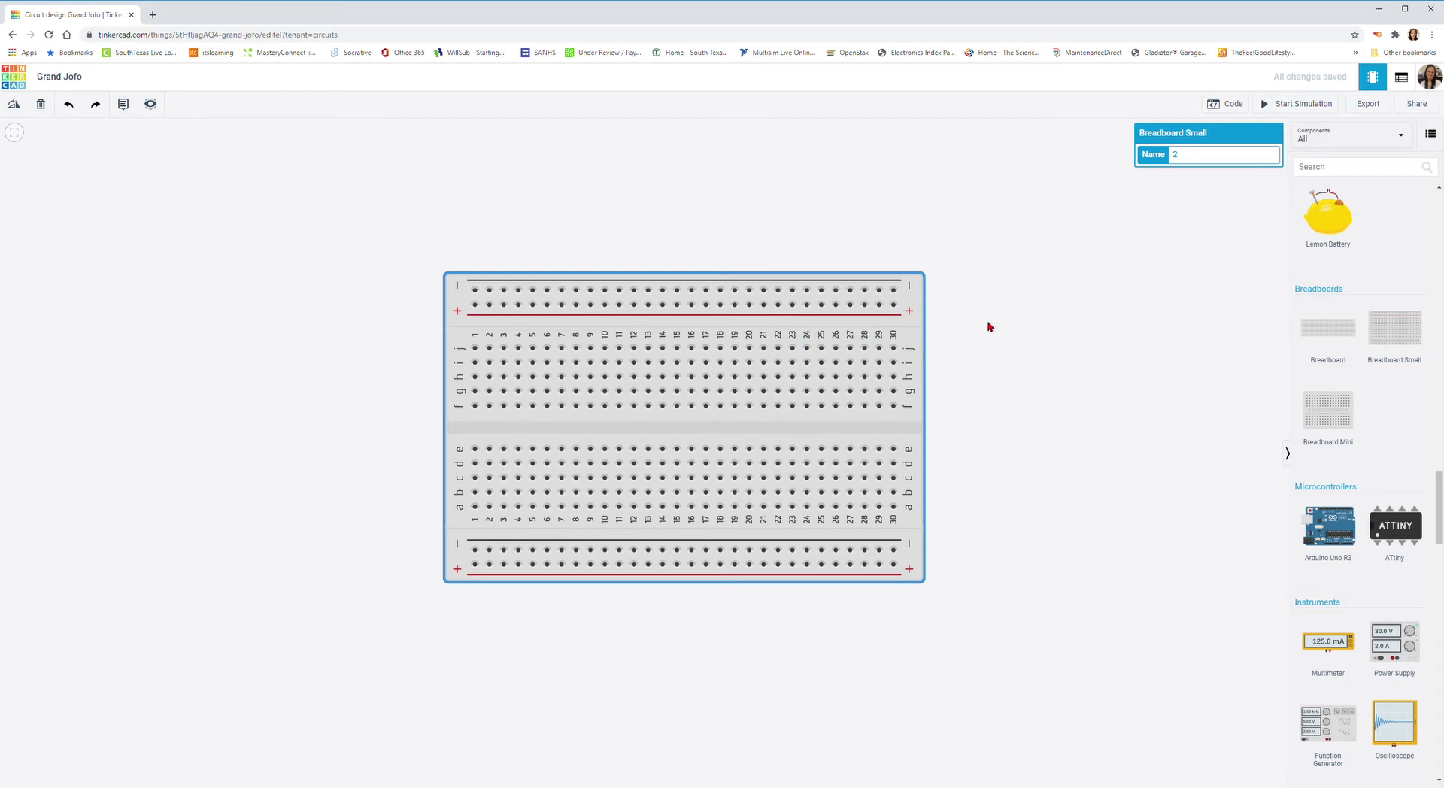
click(1051, 335)
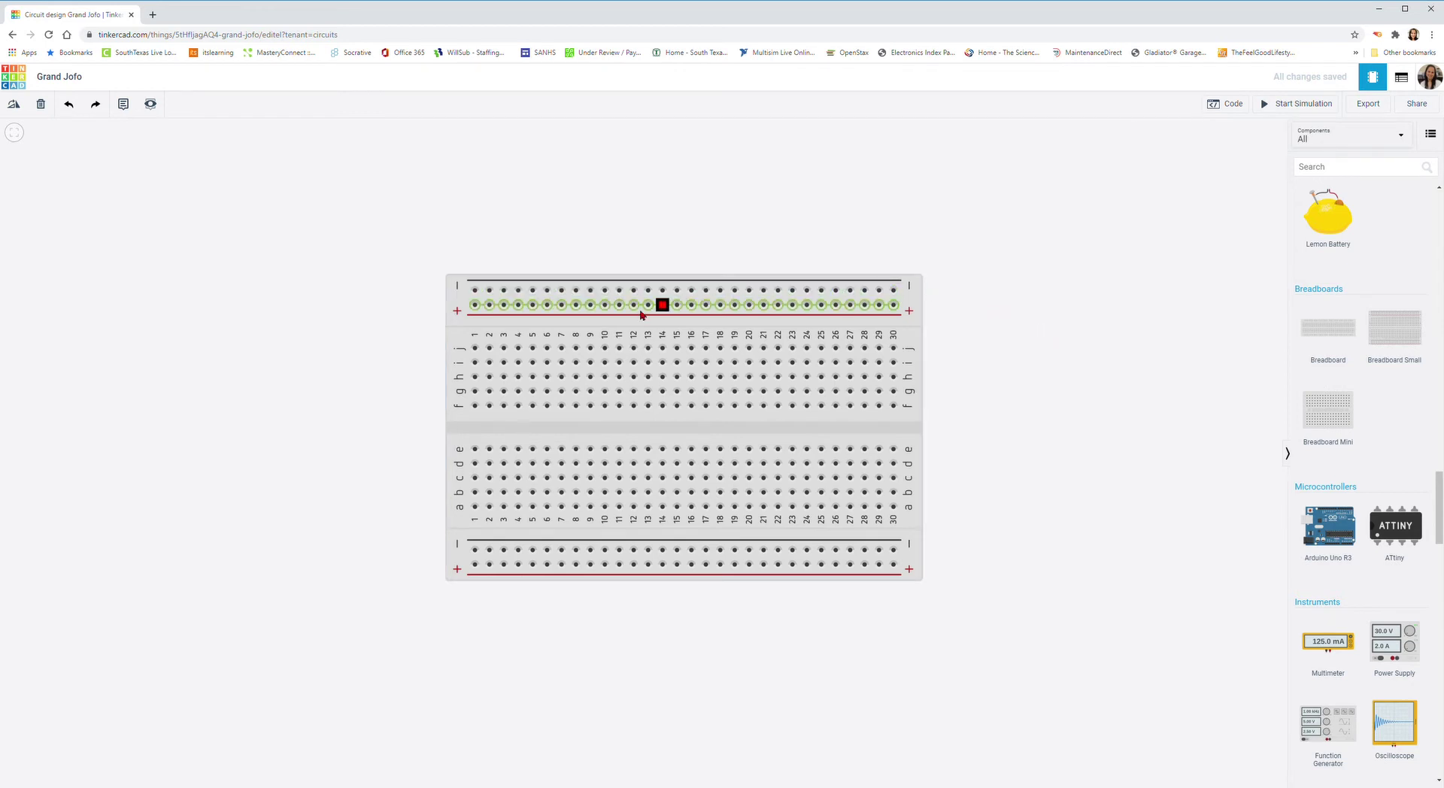
click(912, 334)
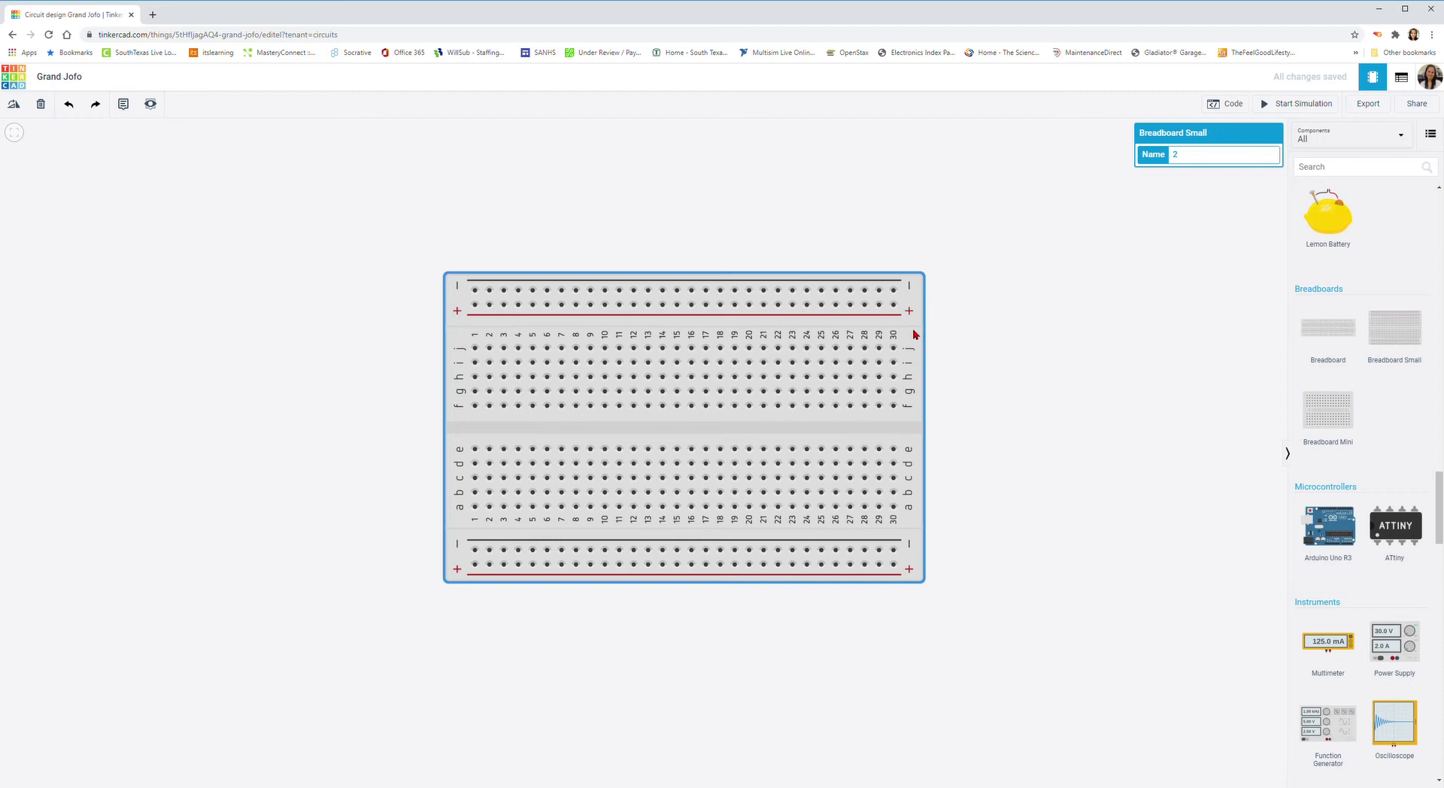
click(951, 329)
Rotate the small breadboard through a full turn in 30-degree increments, back to its horizontal orientation.
click(910, 330)
click(14, 105)
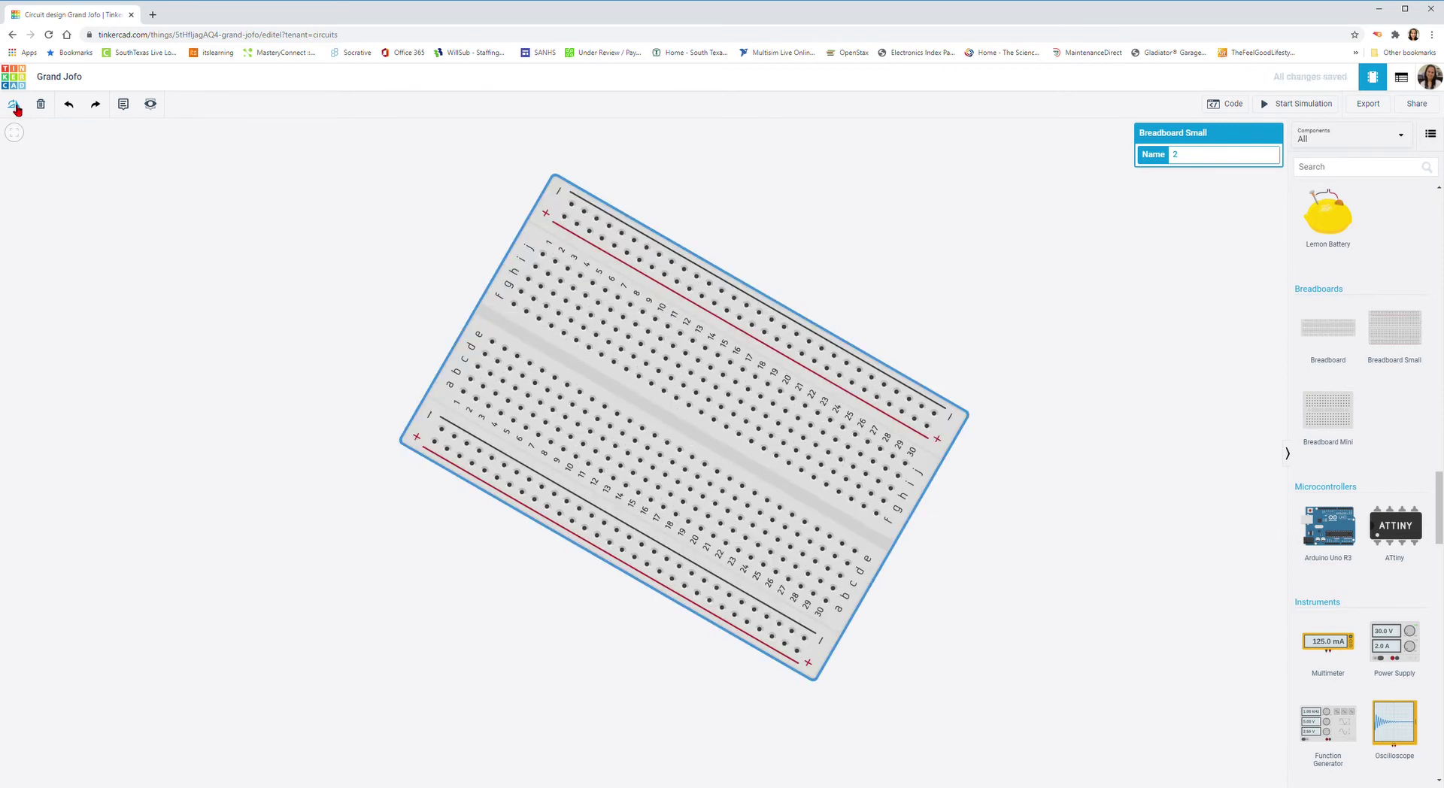
click(14, 105)
click(14, 106)
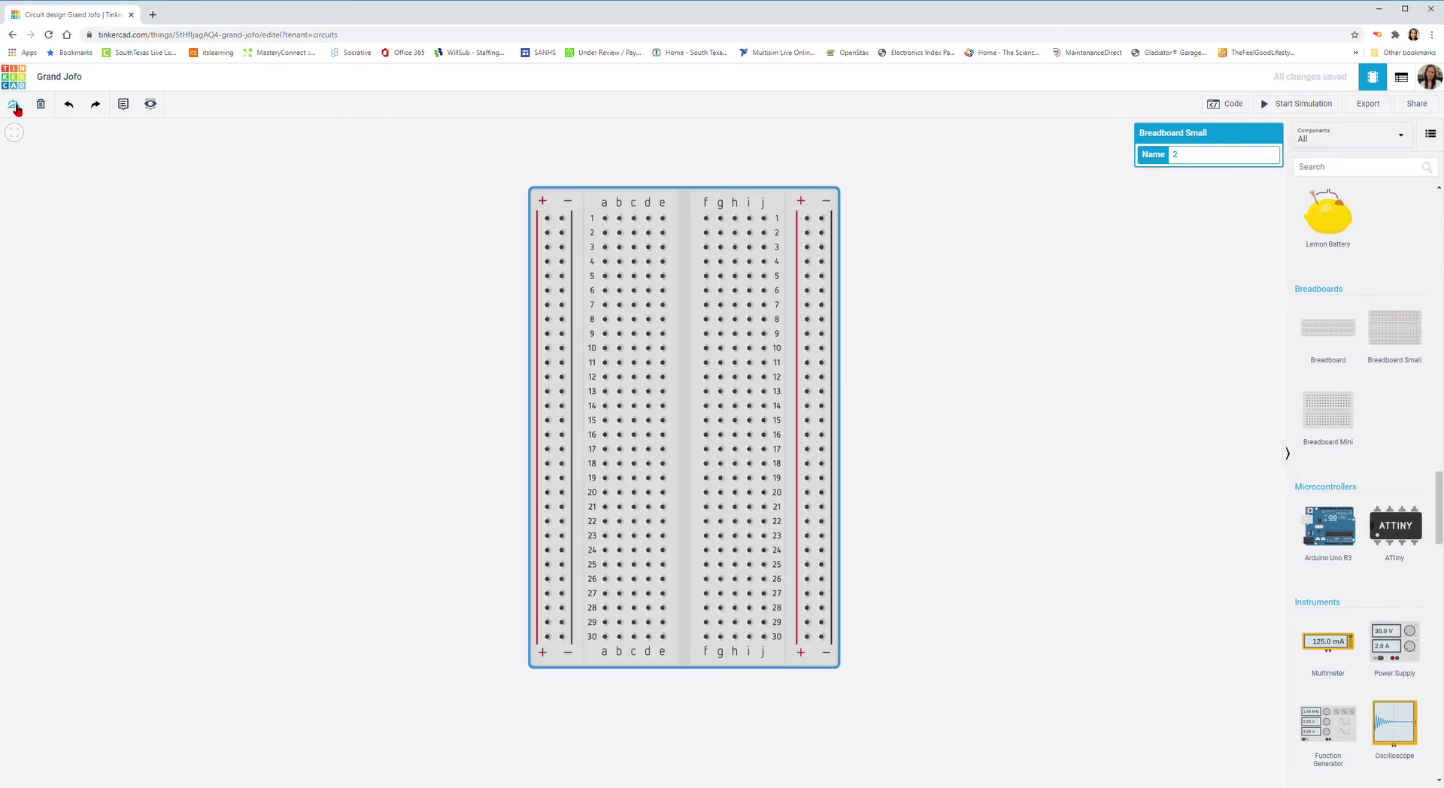
click(14, 105)
click(14, 106)
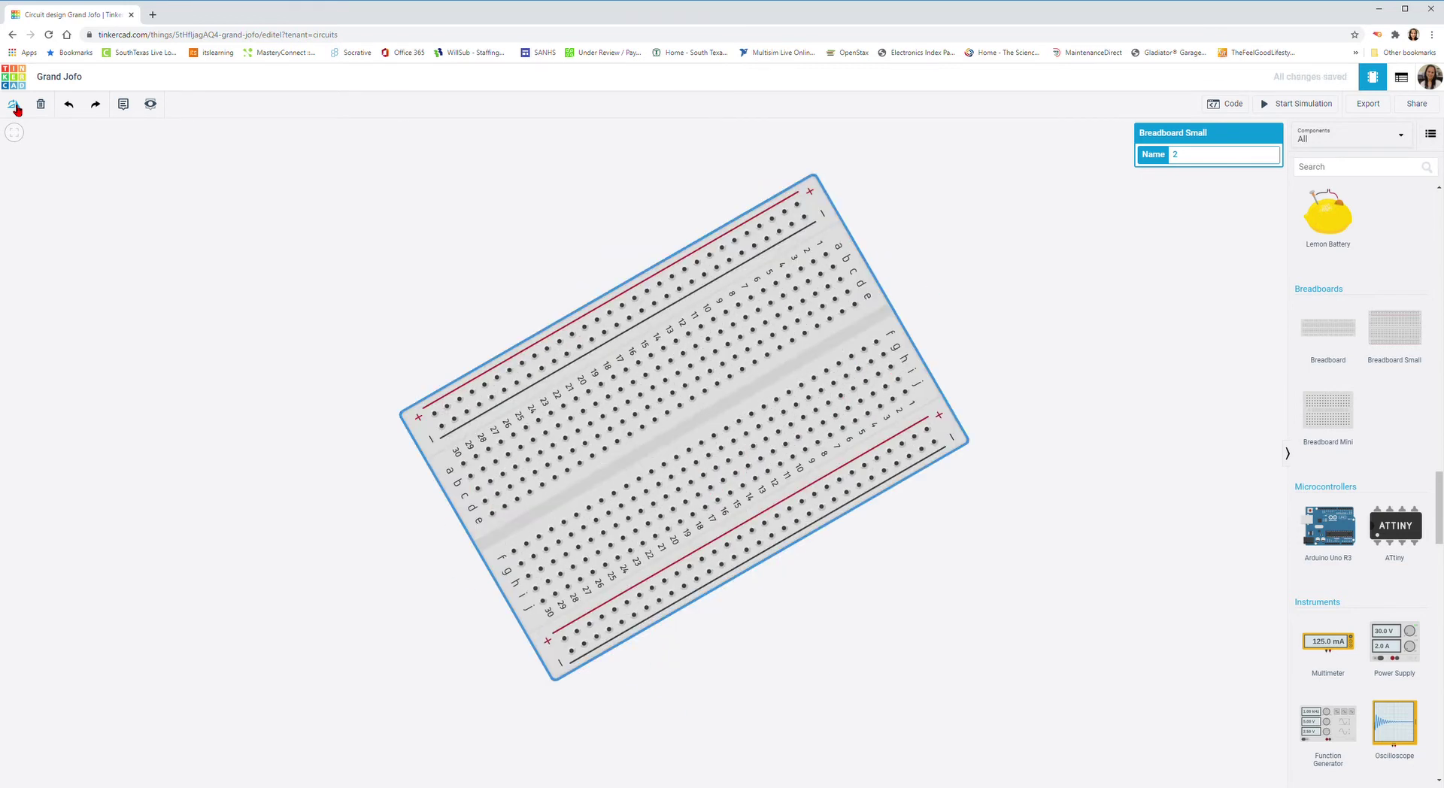
click(14, 106)
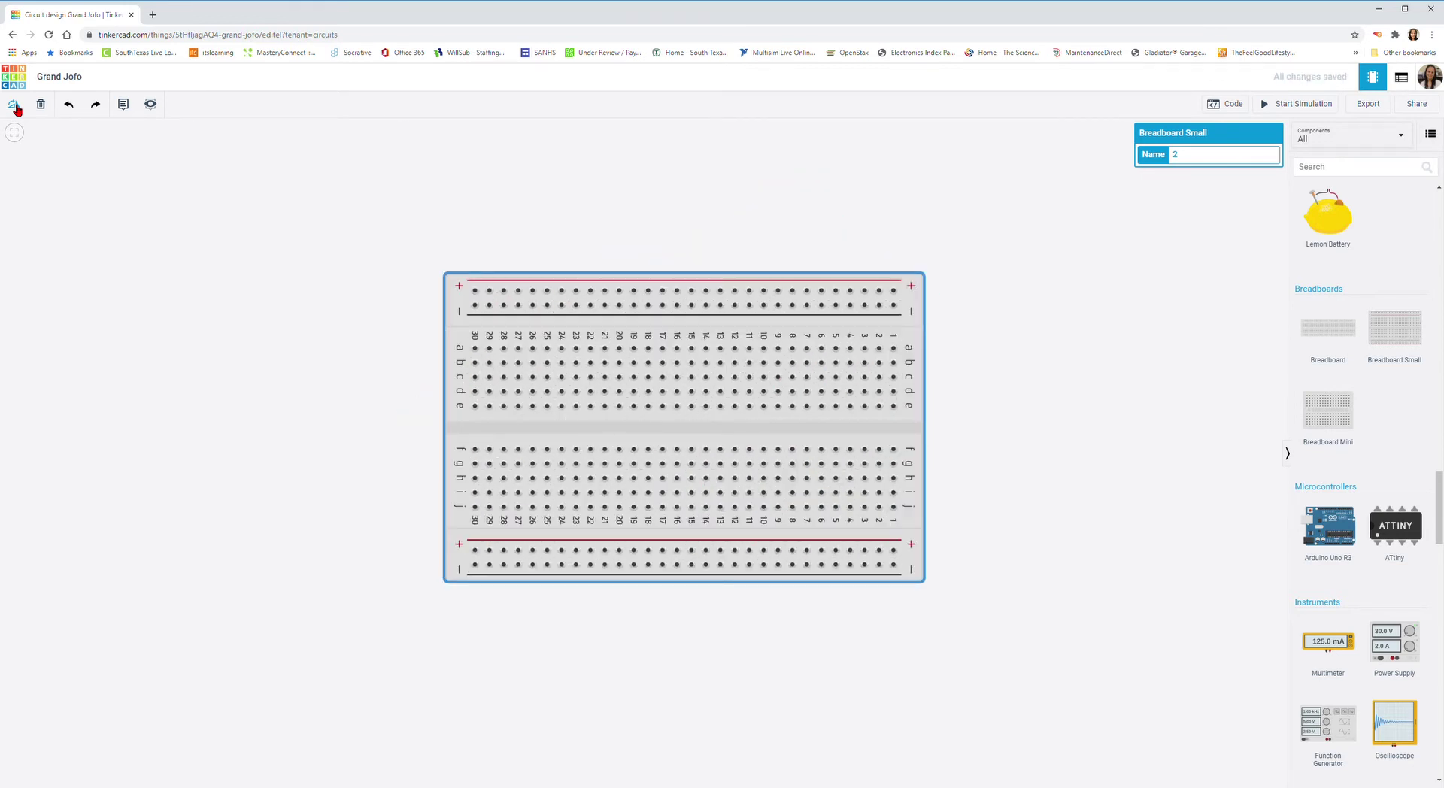
click(14, 105)
click(14, 105)
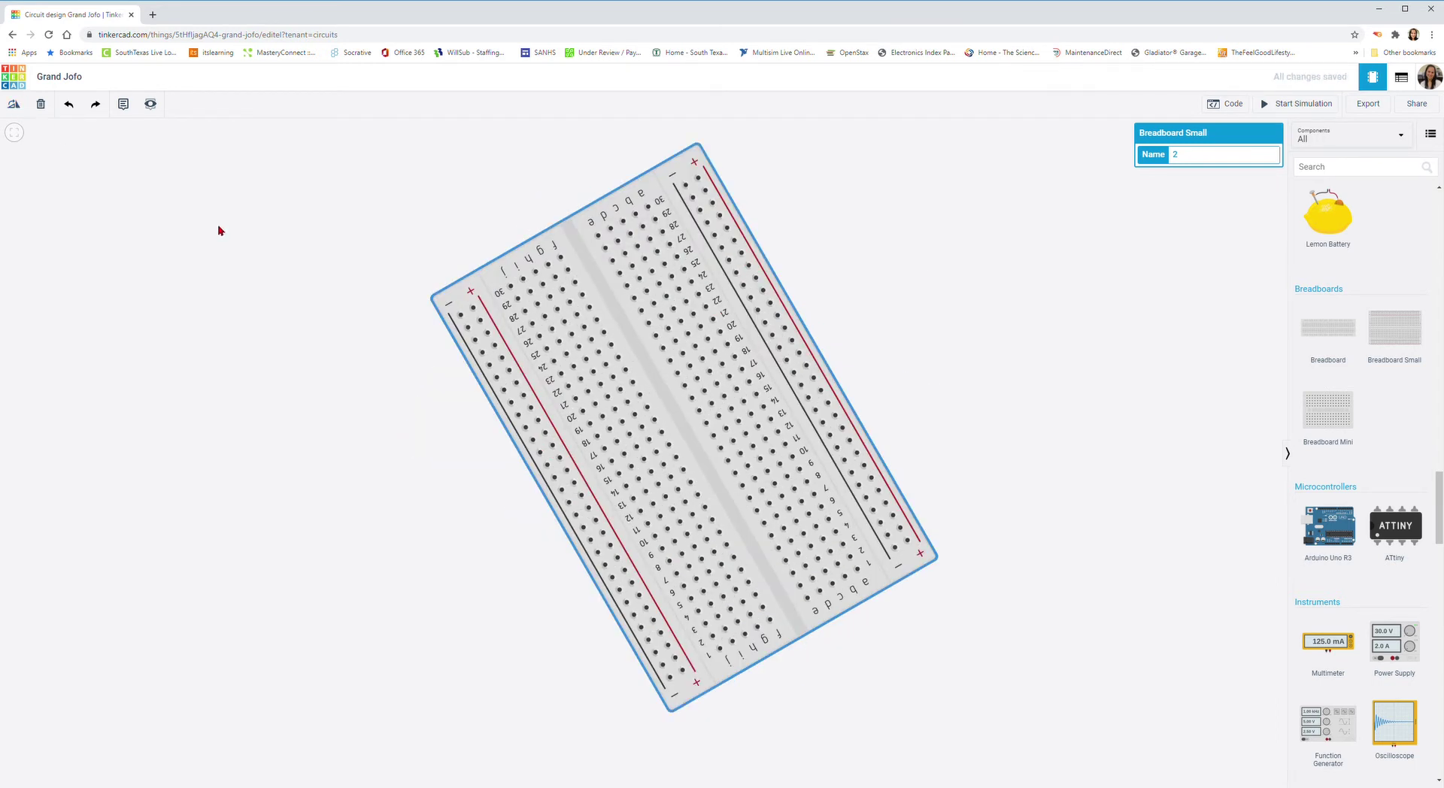
key(r)
key(r)
key(r)
key(r)
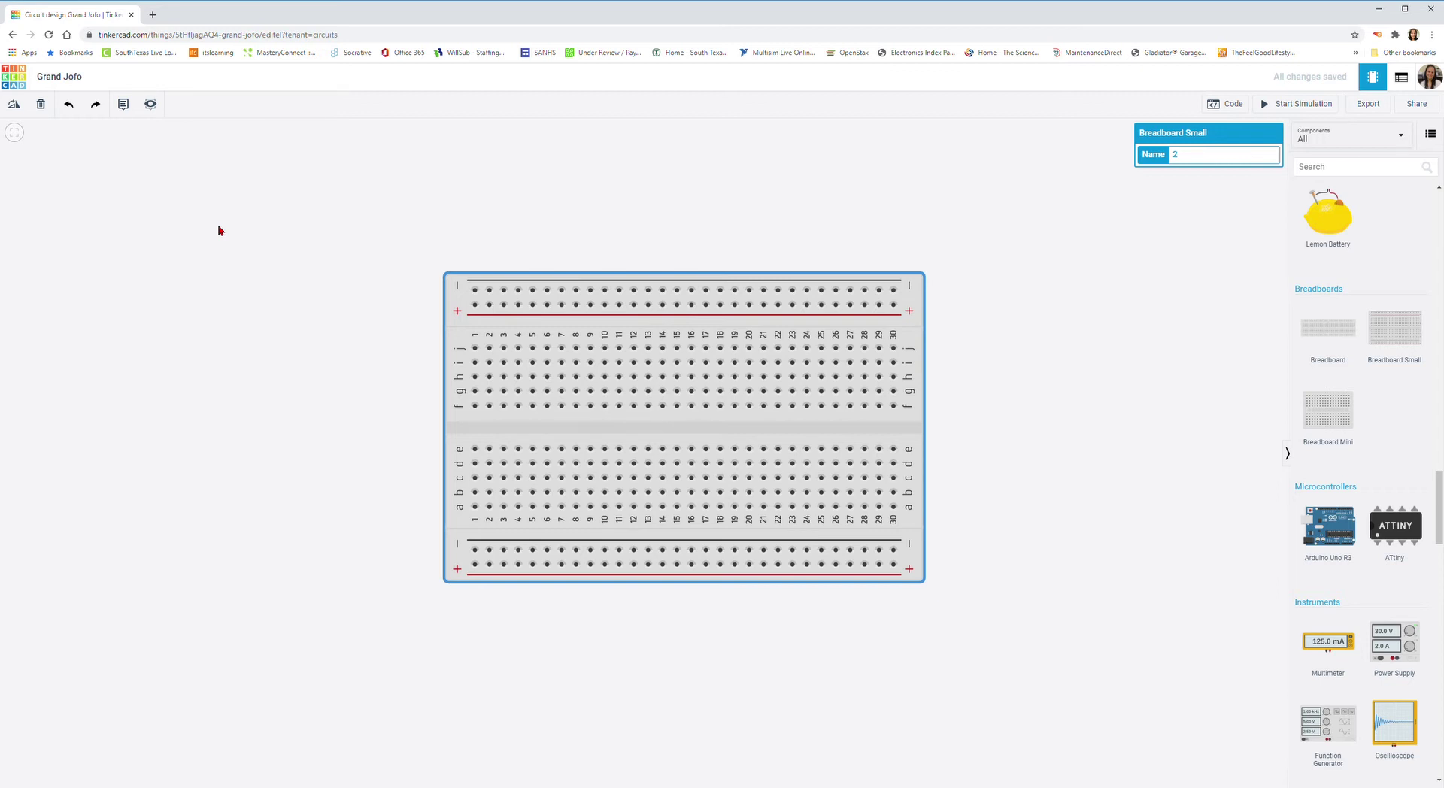
click(1001, 429)
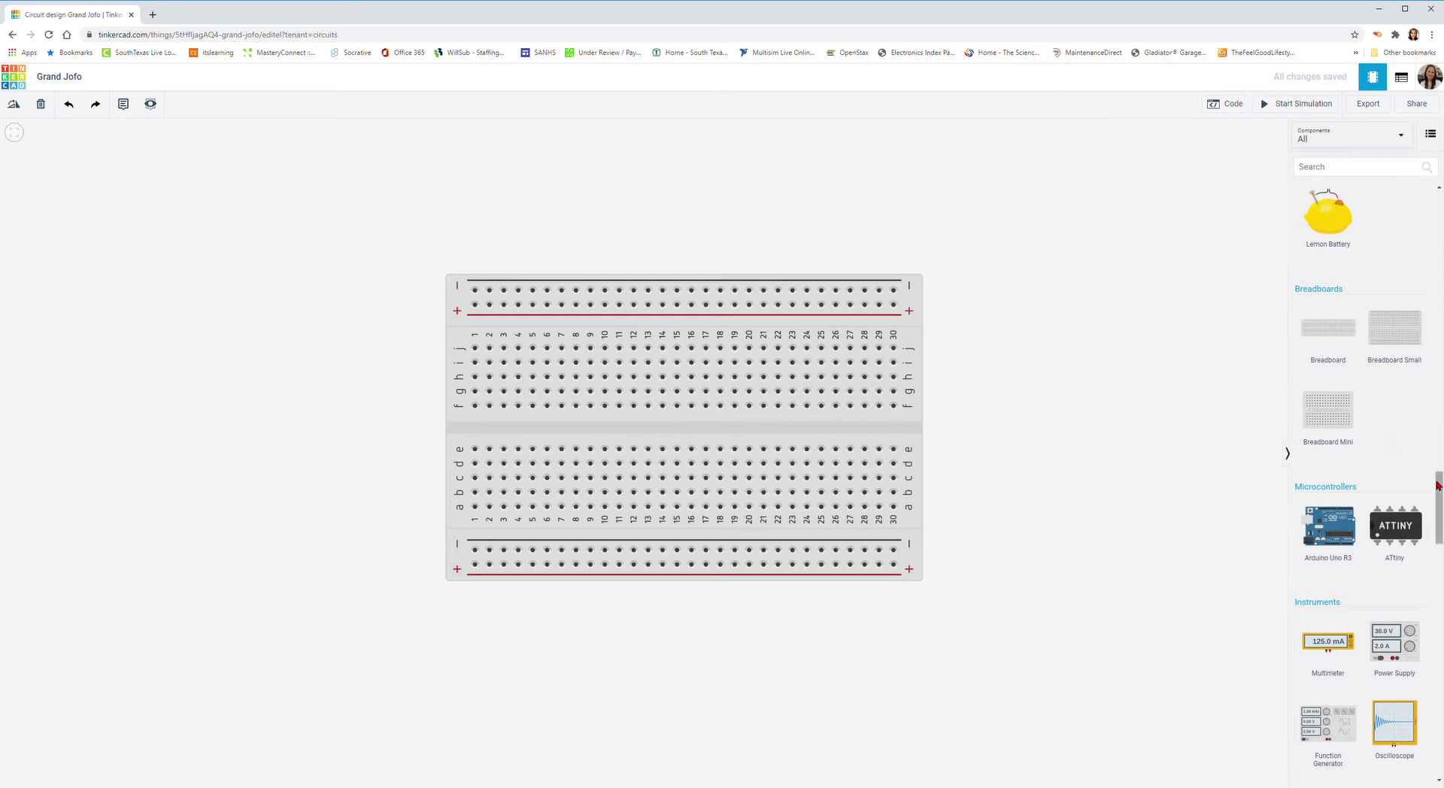
Place a red LED on the breadboard with its legs in row h, columns 9 and 10.
drag(1440, 494, 1439, 327)
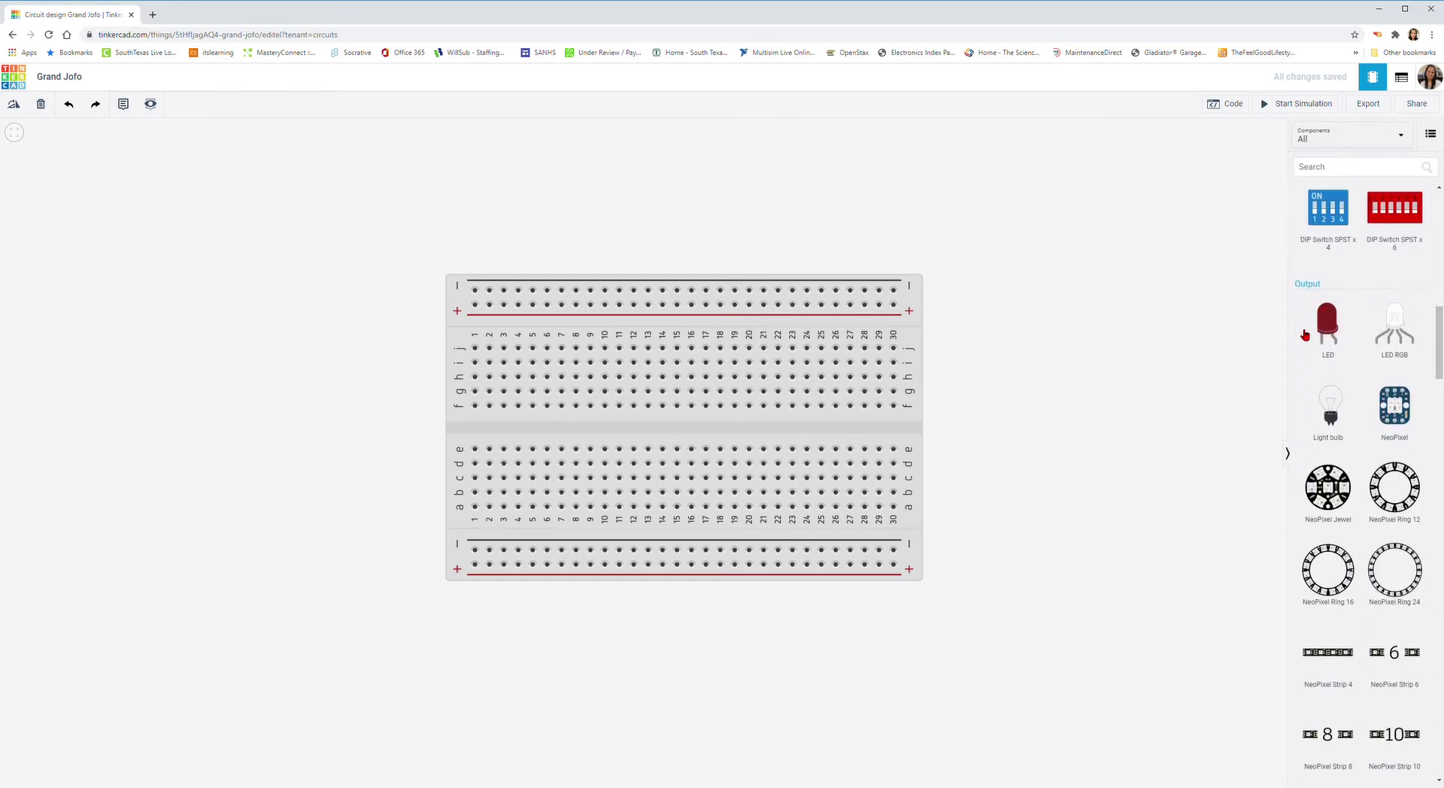
drag(1337, 329, 1007, 329)
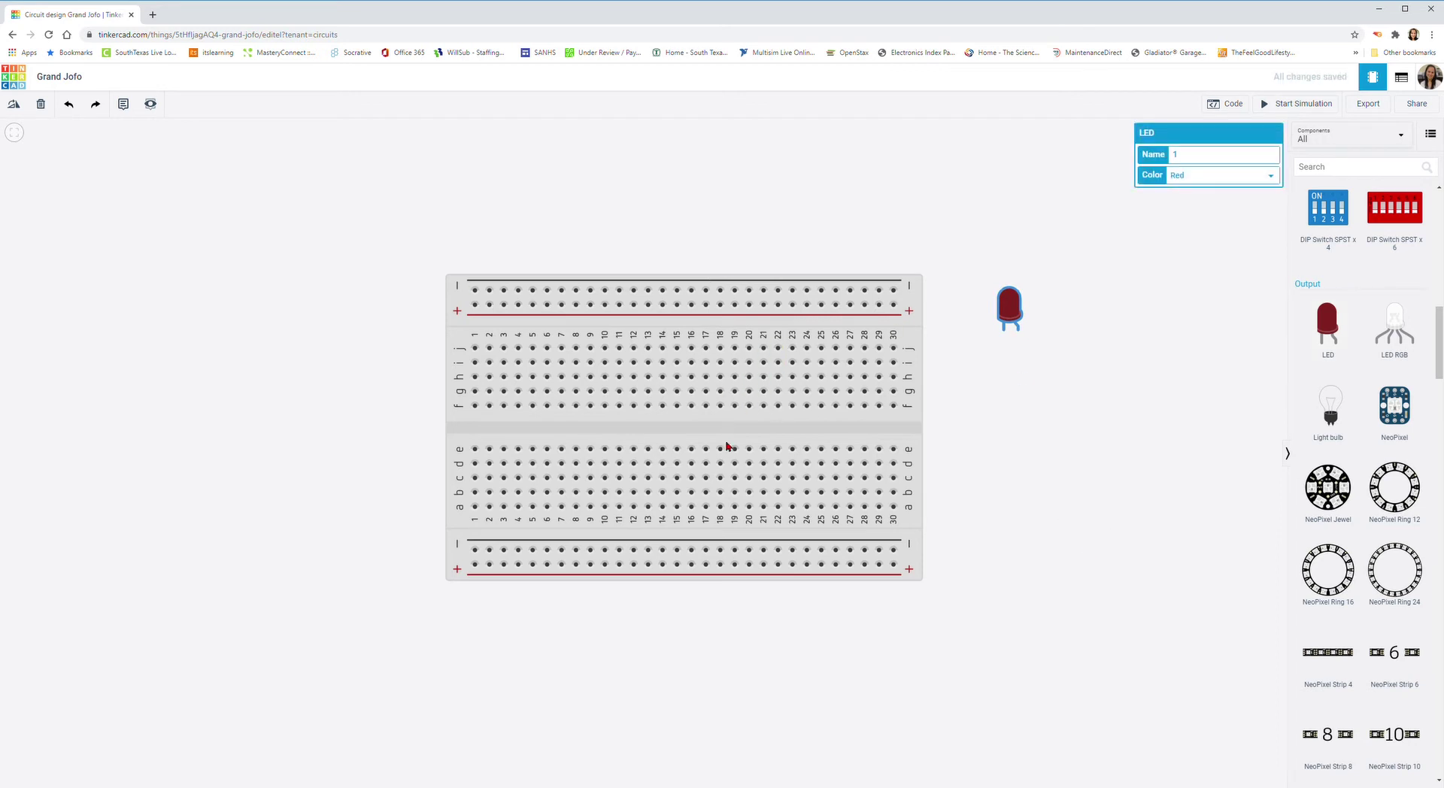
drag(1010, 304, 601, 356)
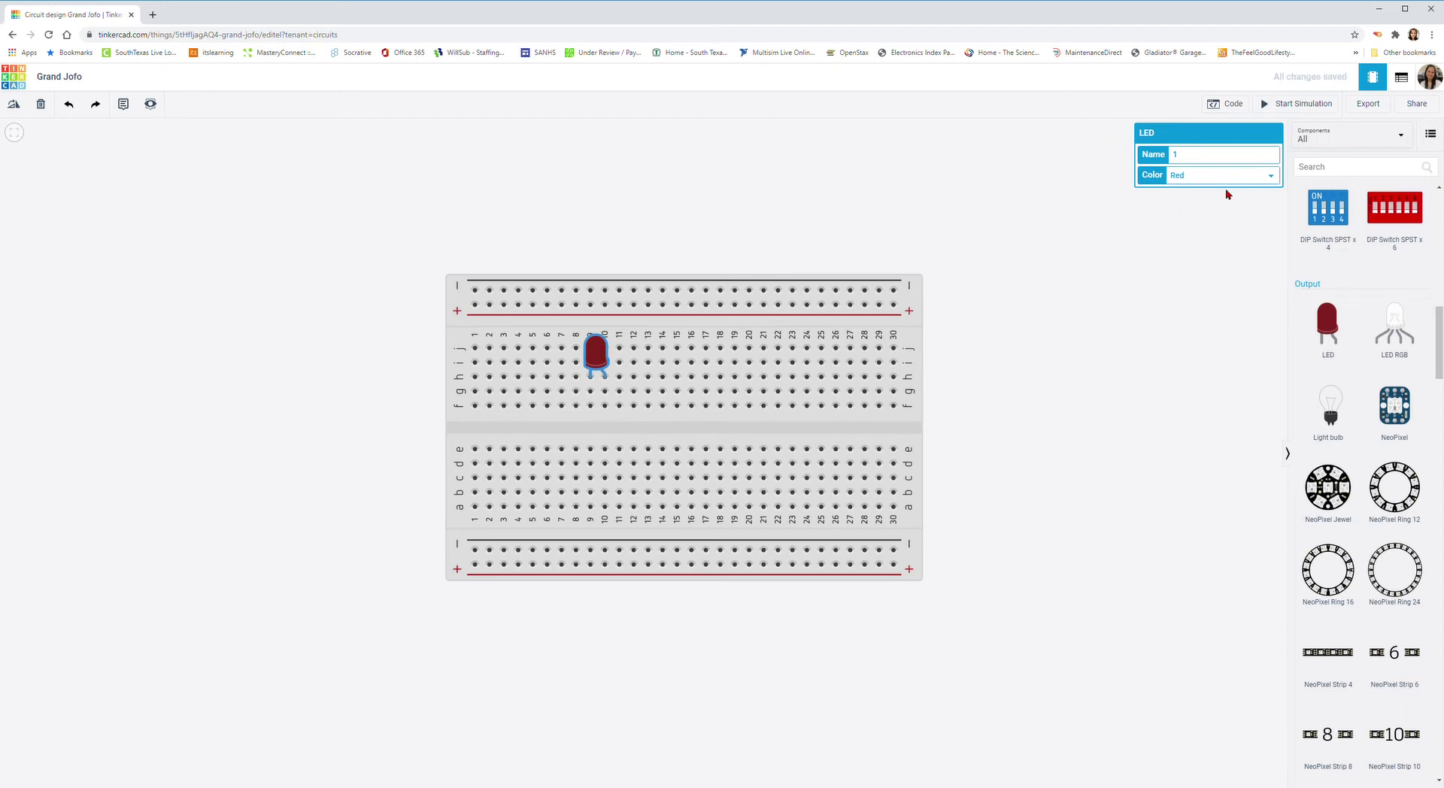
click(1053, 334)
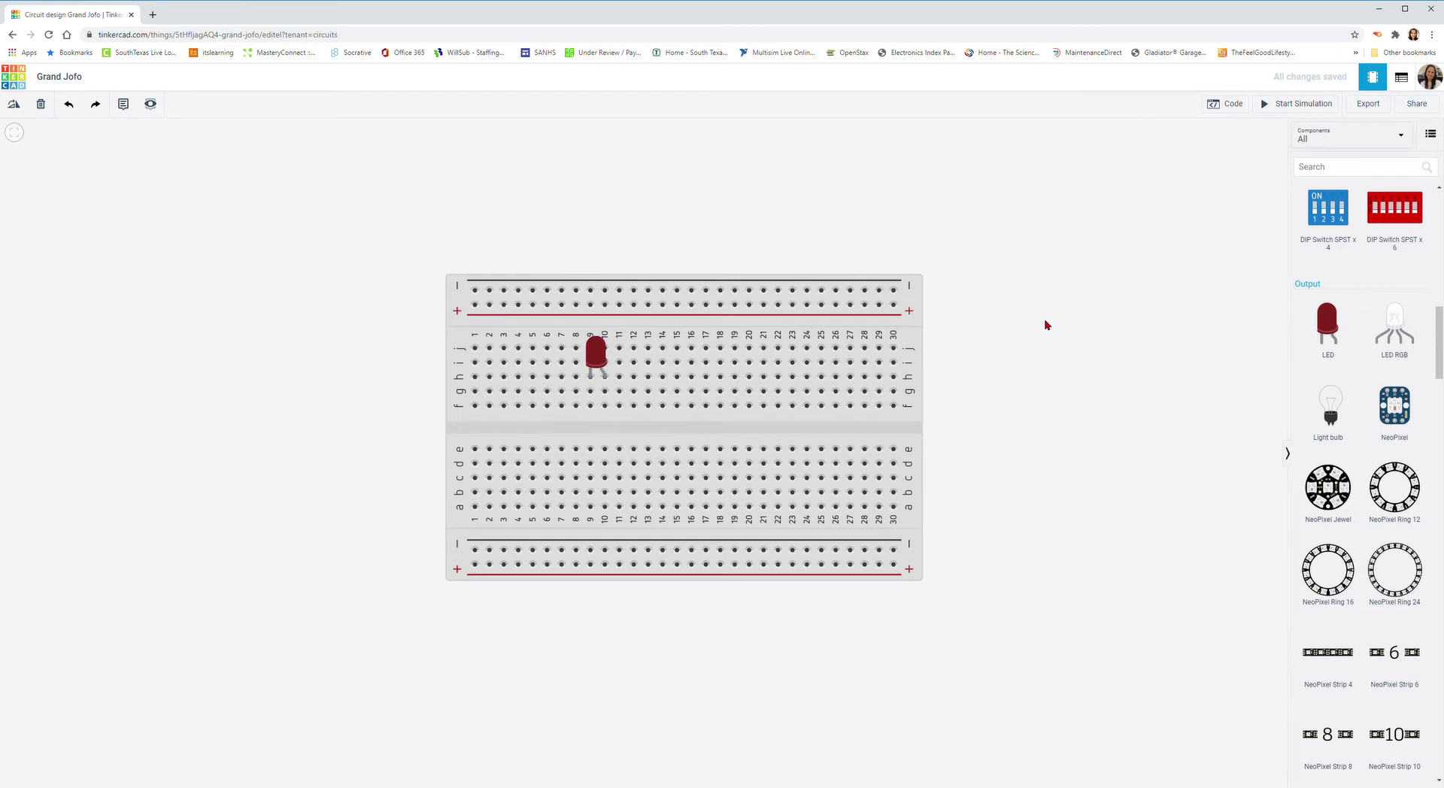
Examine the LED's properties and available colours, keeping the colour red.
click(599, 352)
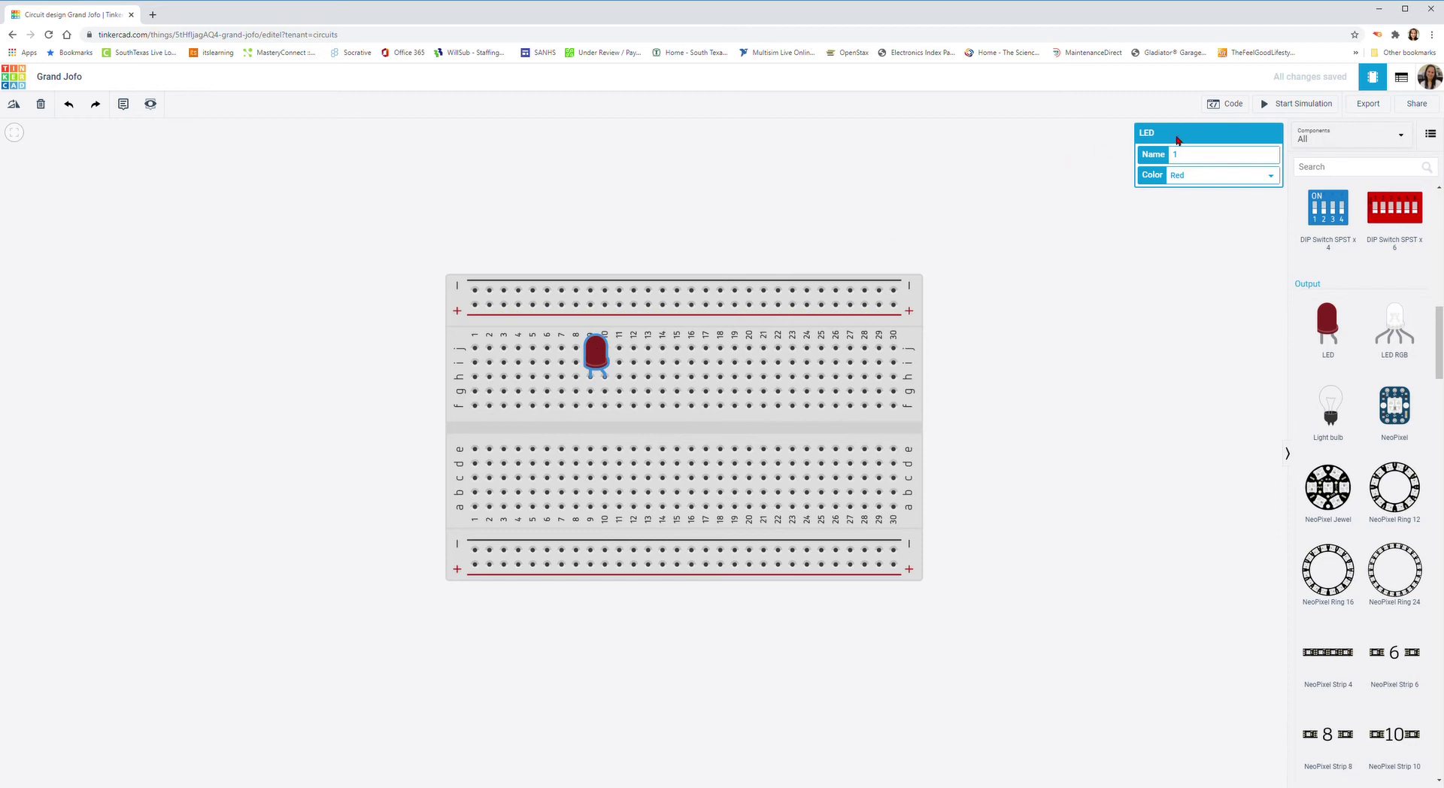
click(1195, 193)
click(1211, 177)
click(1191, 228)
click(1098, 269)
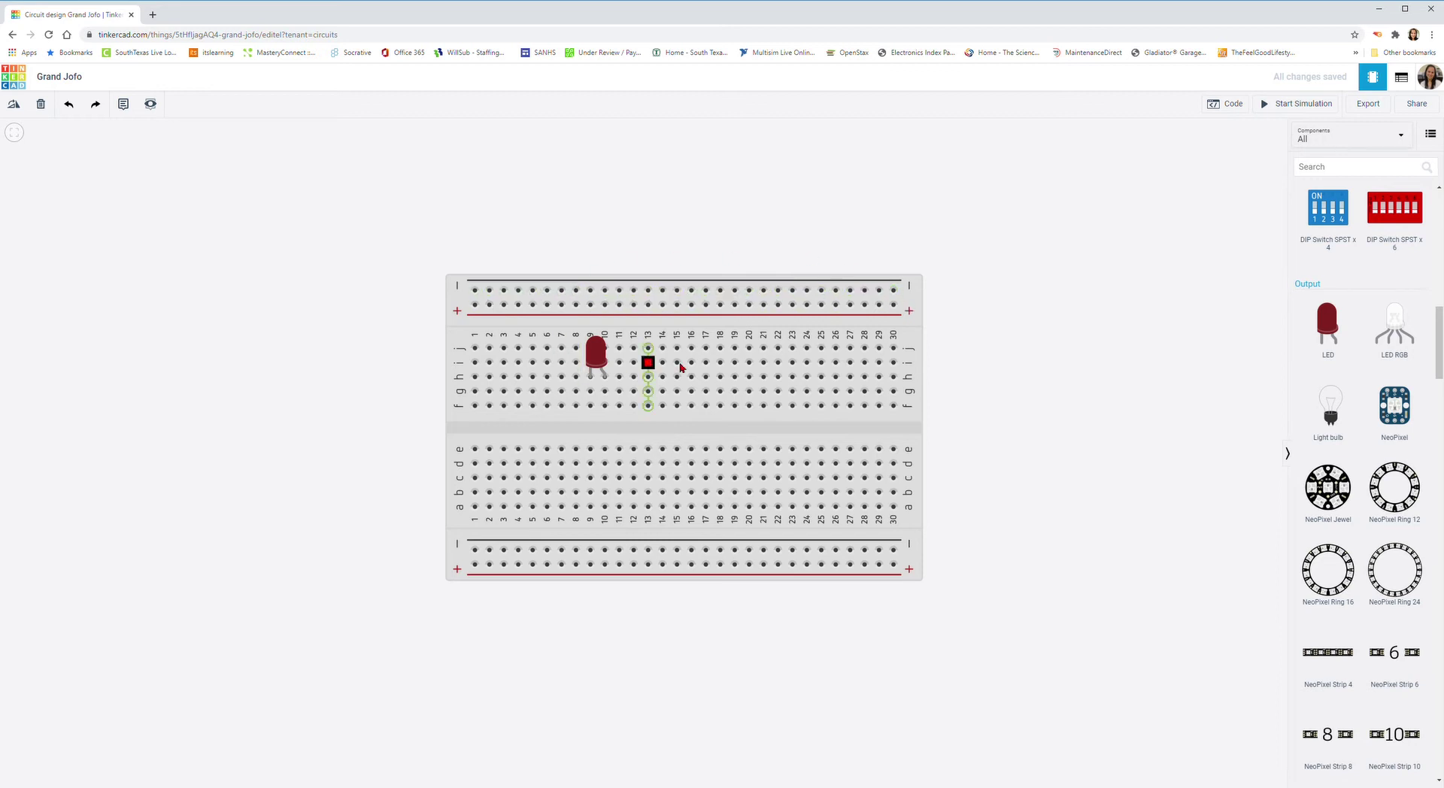
Place a resistor in column 11 across the breadboard's centre gap and set its resistance to 330 Ω.
drag(1440, 323, 1440, 208)
drag(1331, 233, 619, 434)
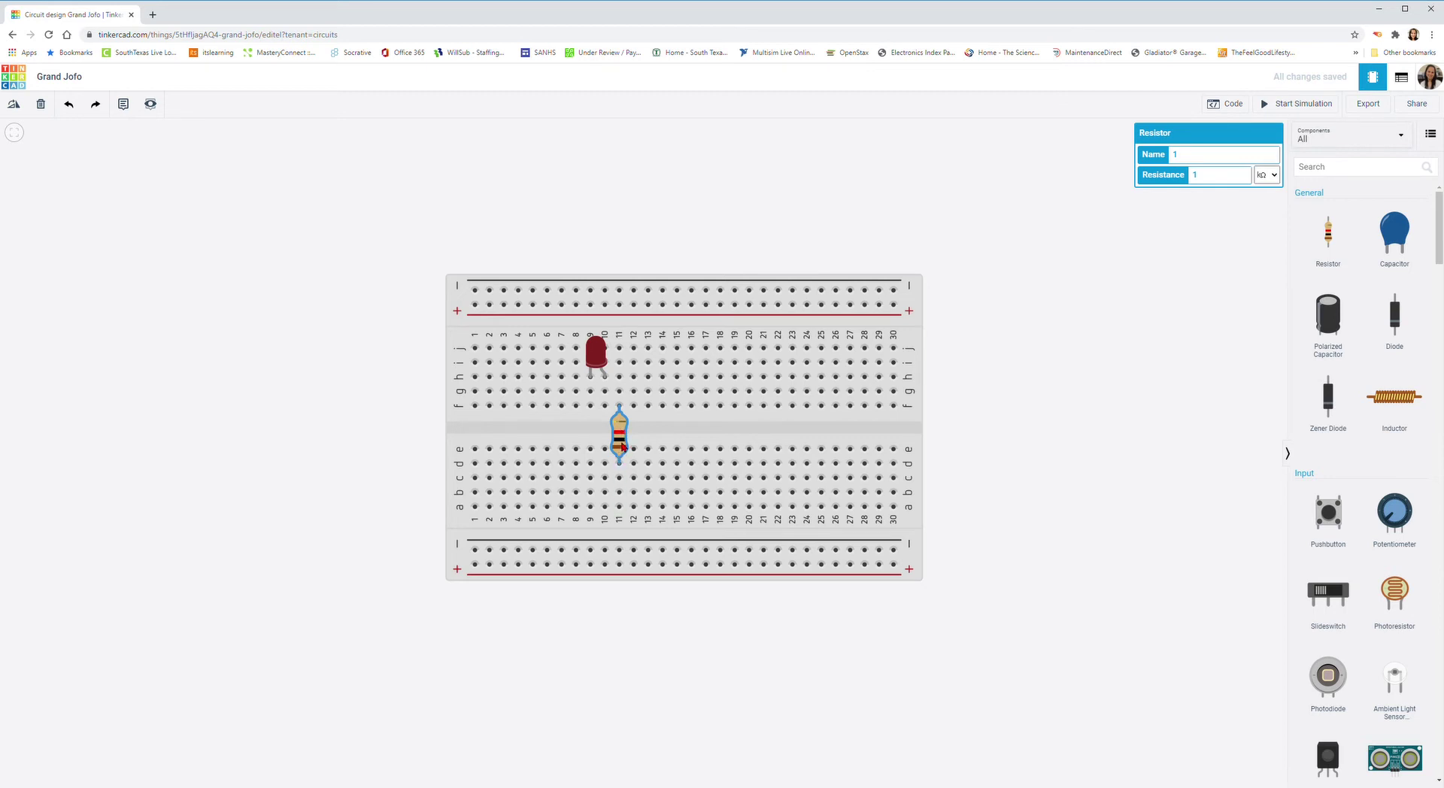
double_click(1195, 175)
text(330)
click(1266, 234)
click(907, 200)
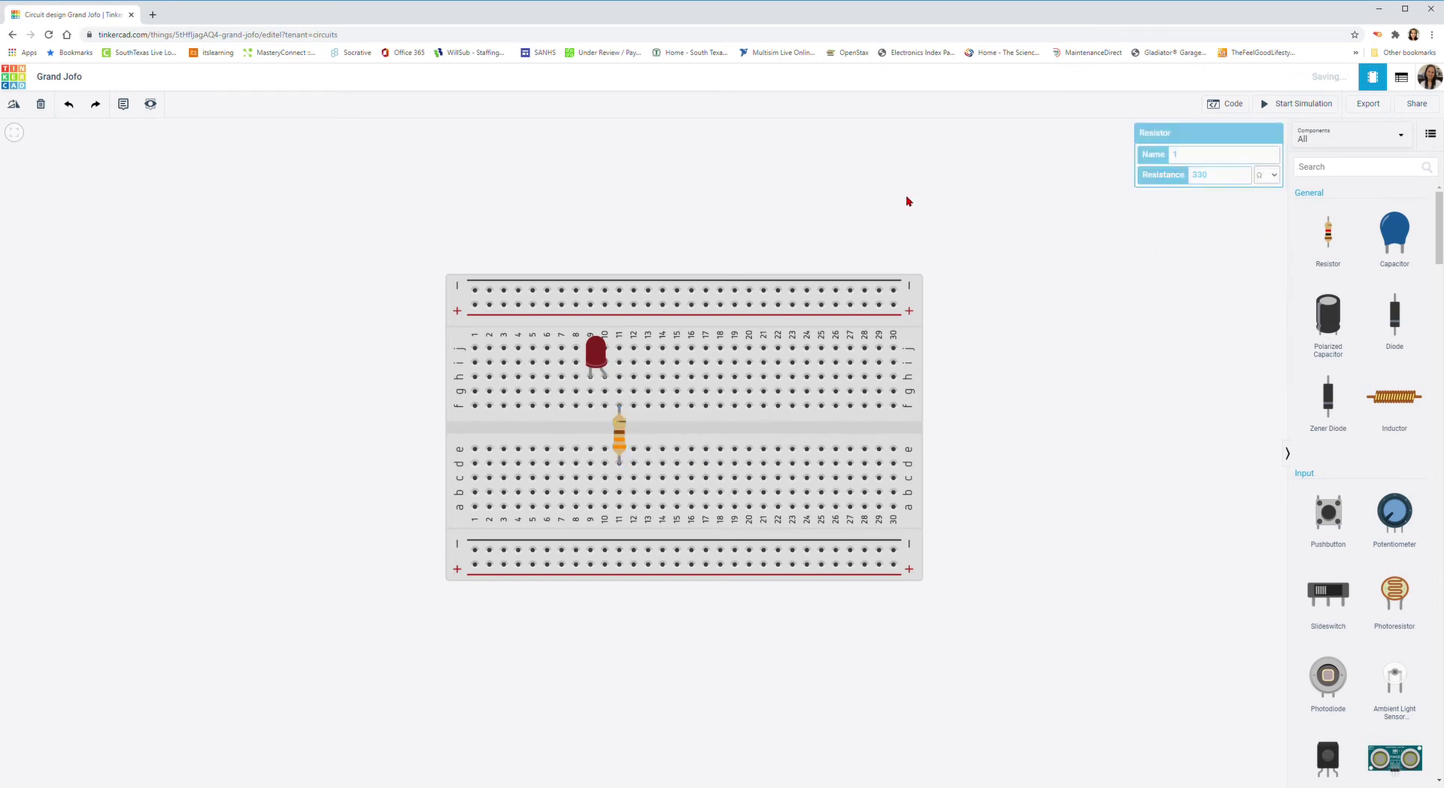
click(622, 436)
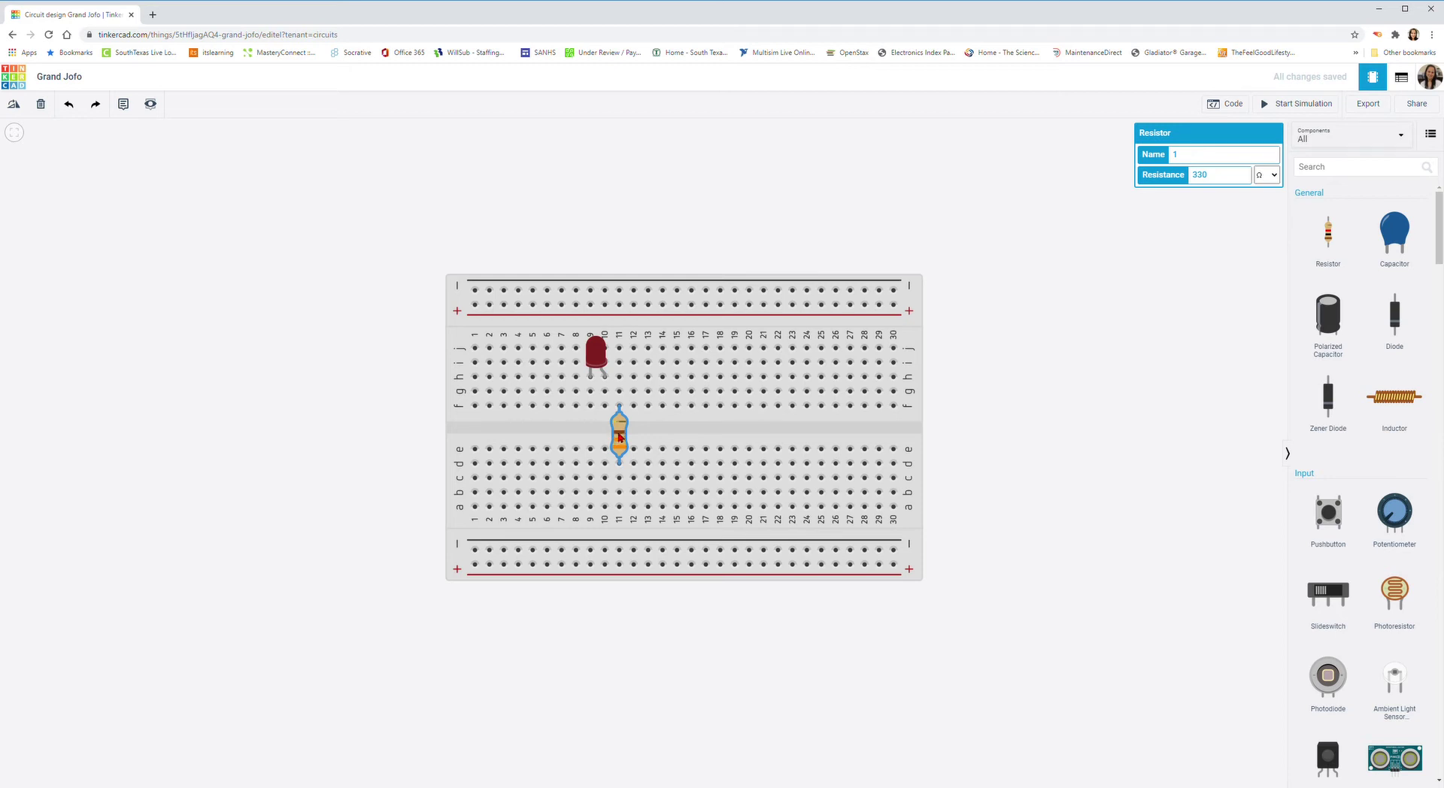
Rotate the resistor to horizontal and place its leads in row g, columns 10 and 14.
key(r)
key(r)
key(r)
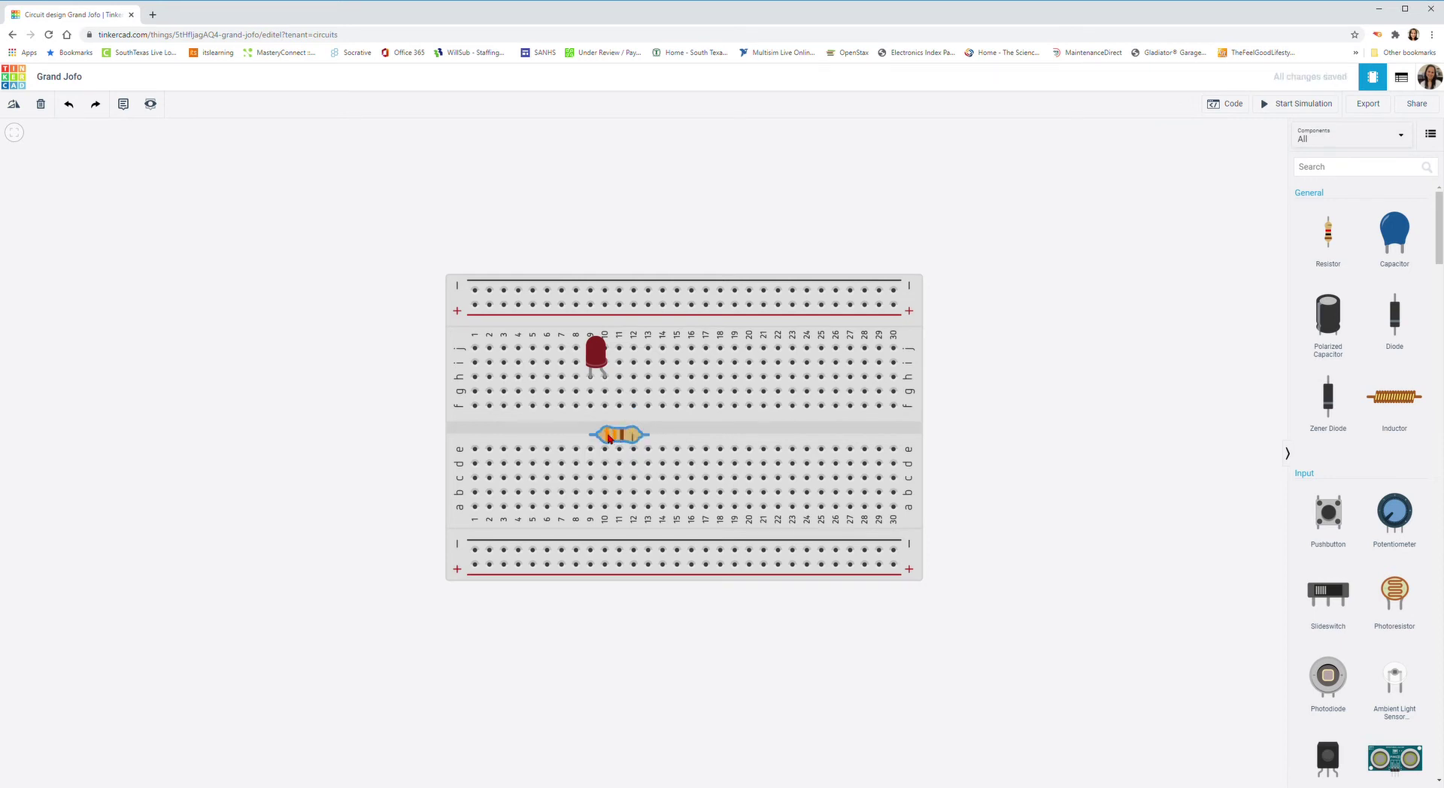
drag(621, 437, 642, 394)
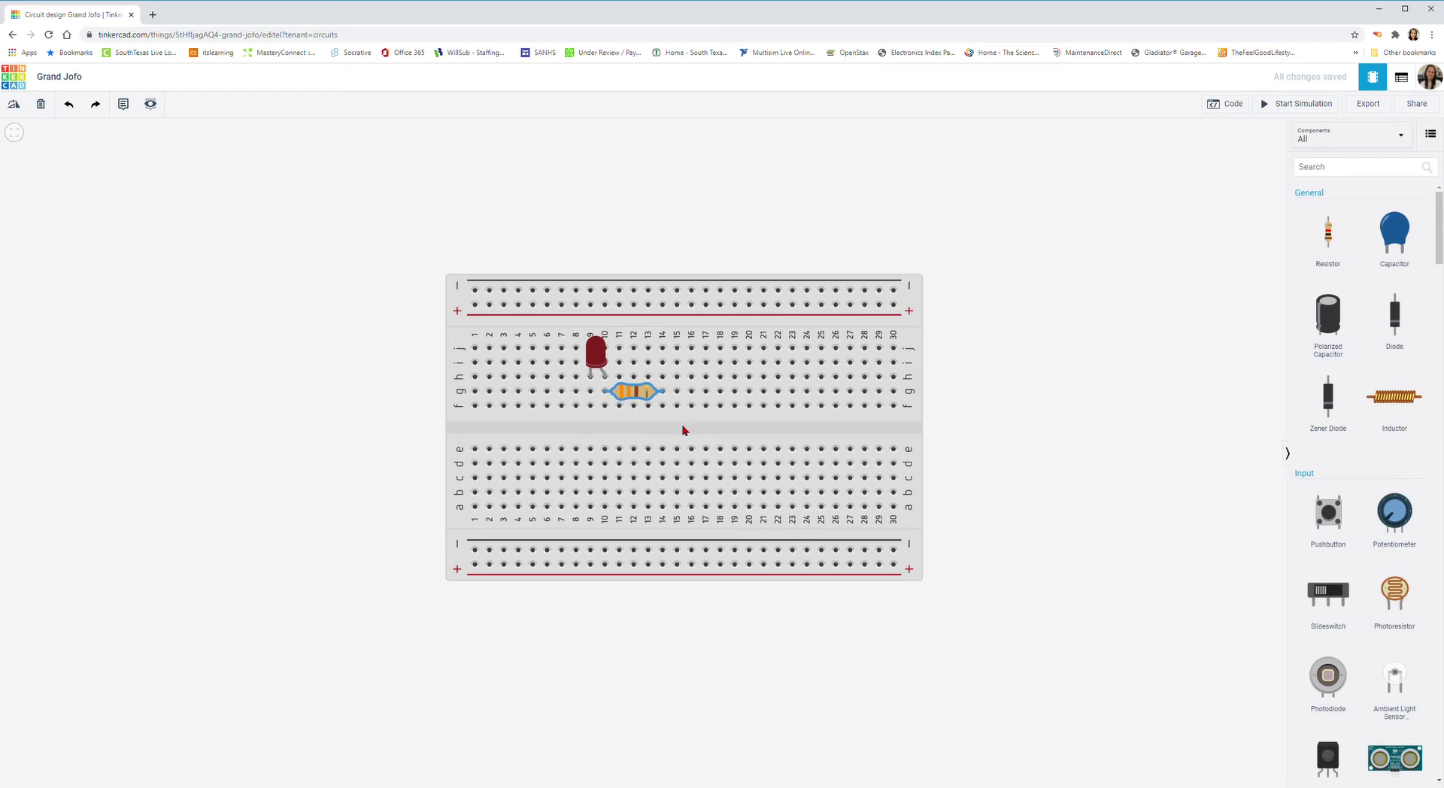
Examine how the breadboard's holes are connected along the power rails and within the numbered columns.
scroll(681, 427, up, 3)
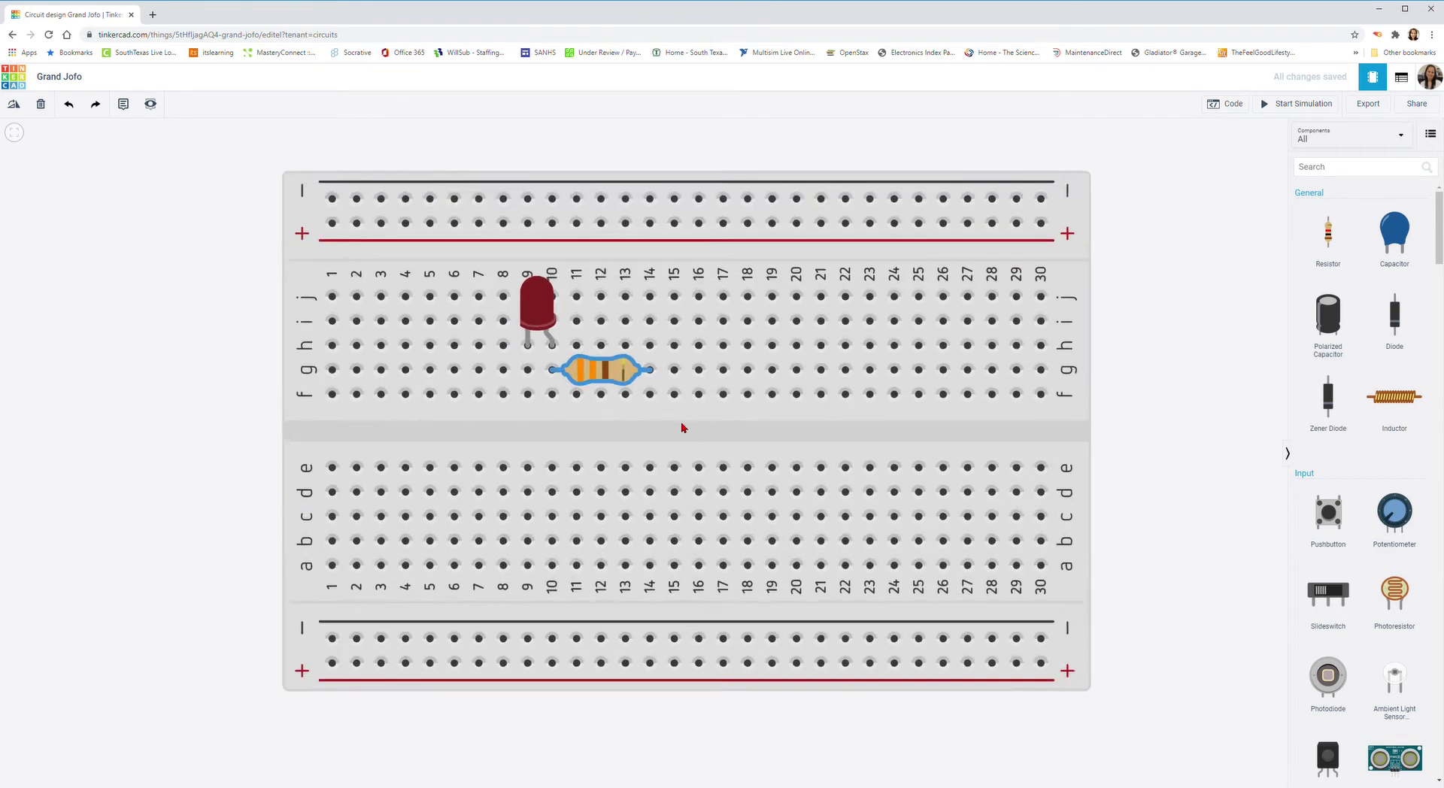
scroll(681, 427, down, 2)
scroll(681, 427, up, 2)
scroll(682, 427, up, 1)
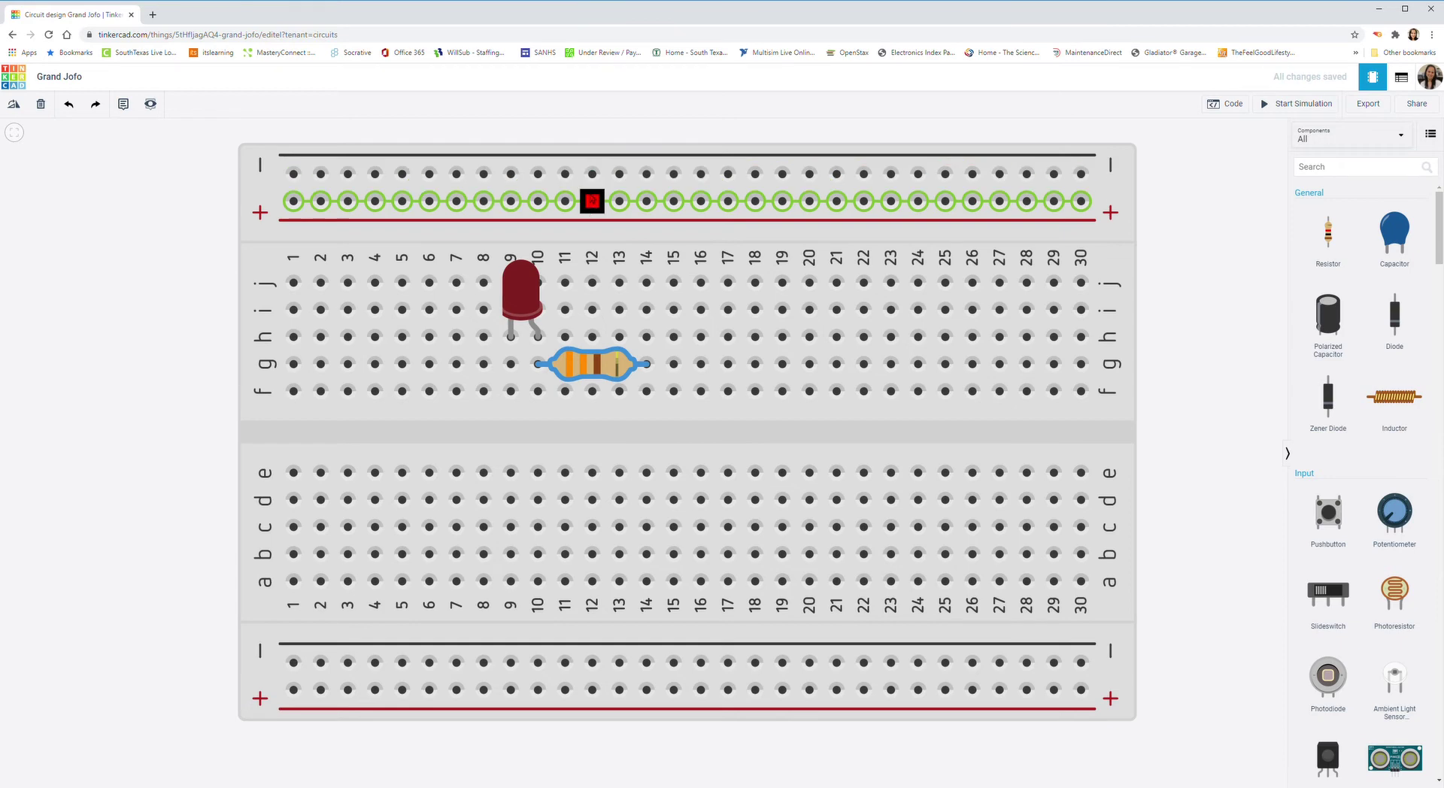
scroll(1048, 272, down, 1)
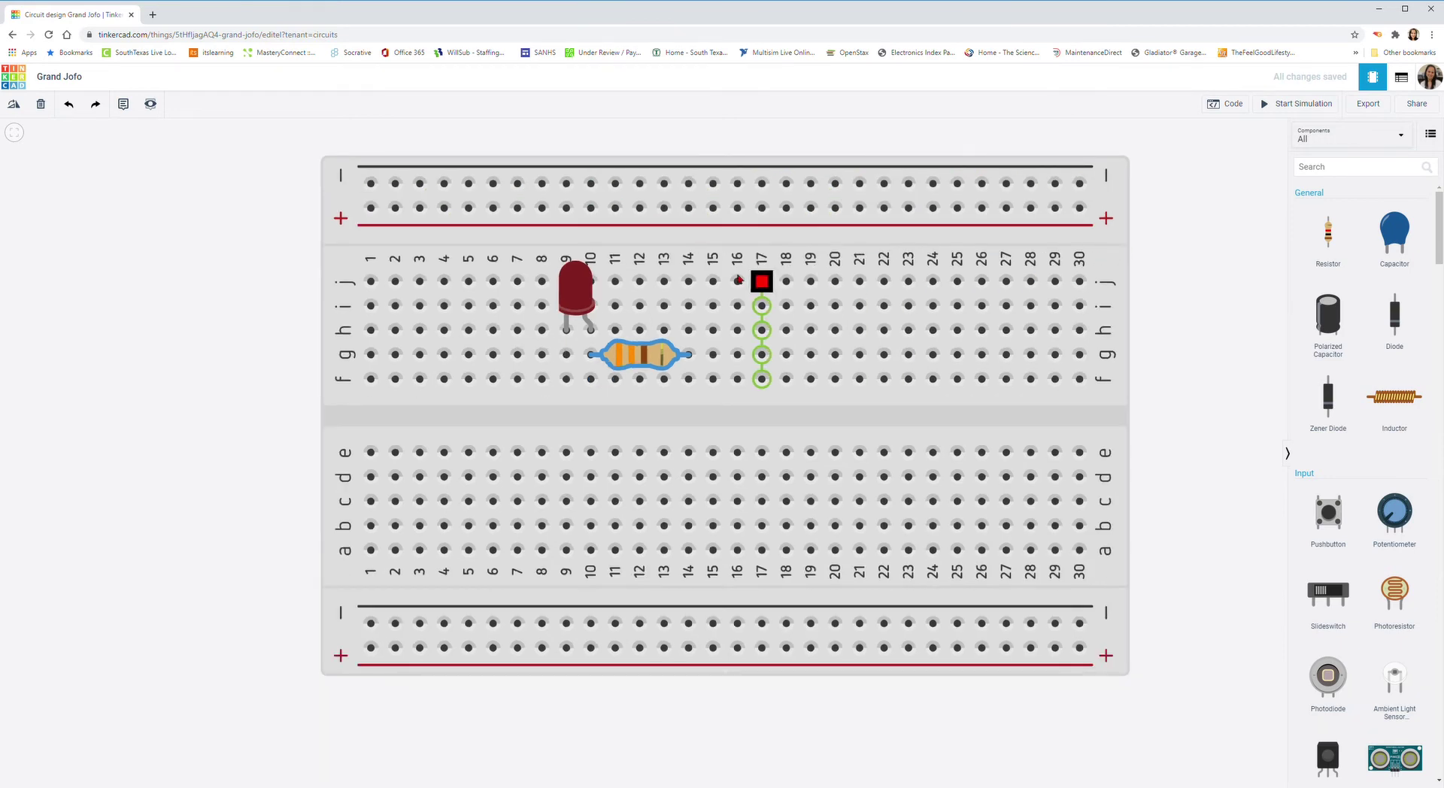
scroll(724, 154, down, 1)
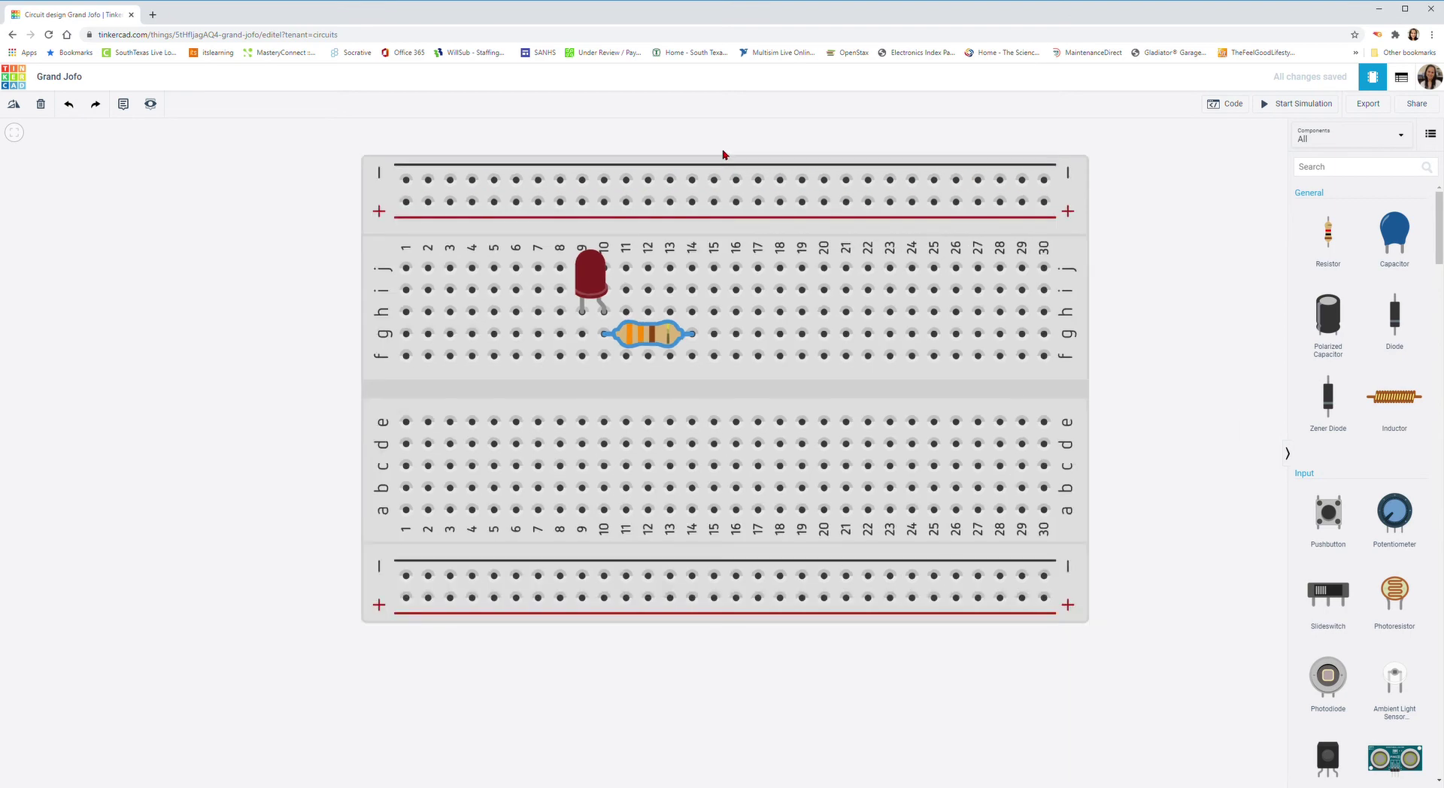
scroll(677, 188, down, 2)
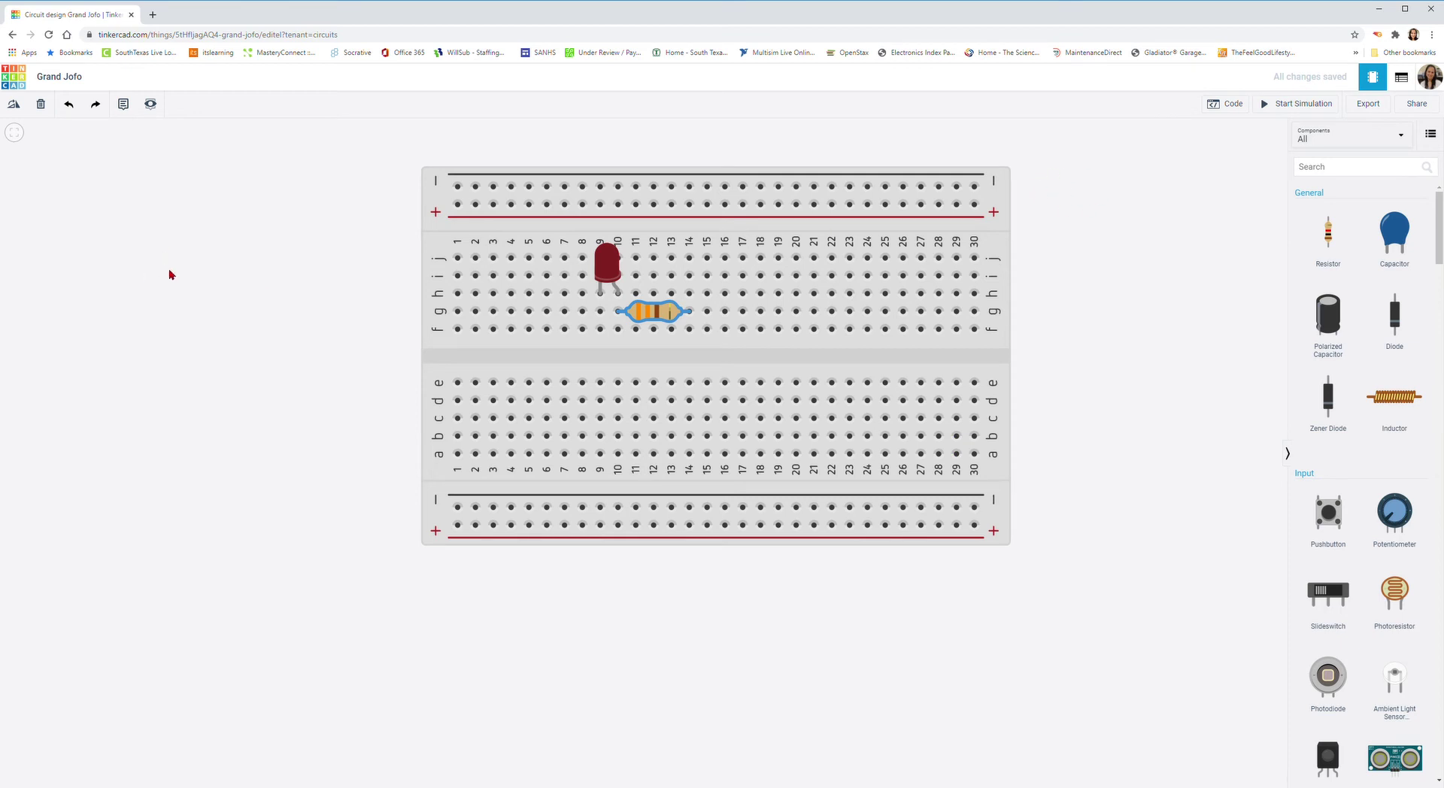
Add a power supply instrument above the breadboard's low-numbered columns.
drag(1070, 186, 1032, 331)
drag(1031, 376, 1028, 341)
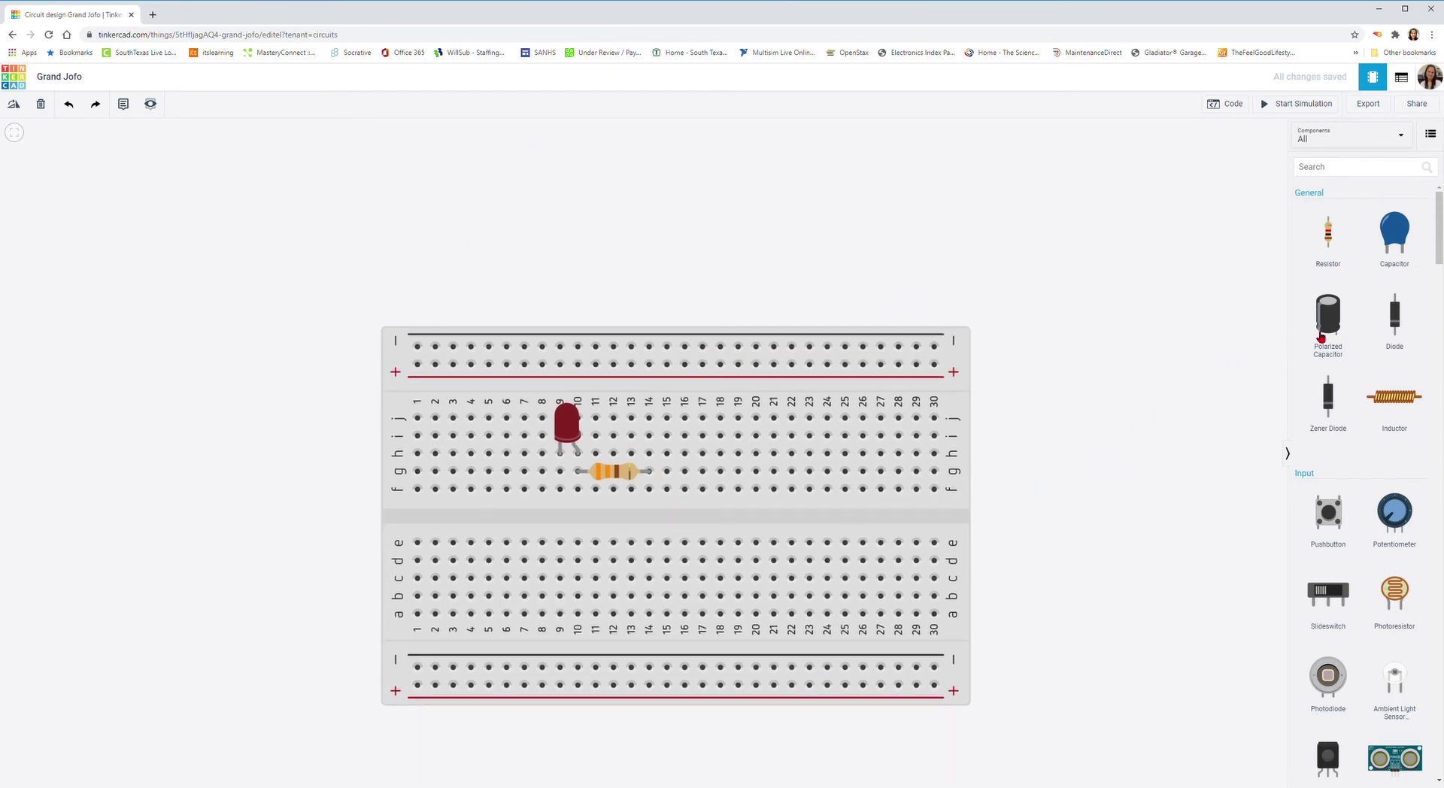
drag(1439, 201, 1437, 453)
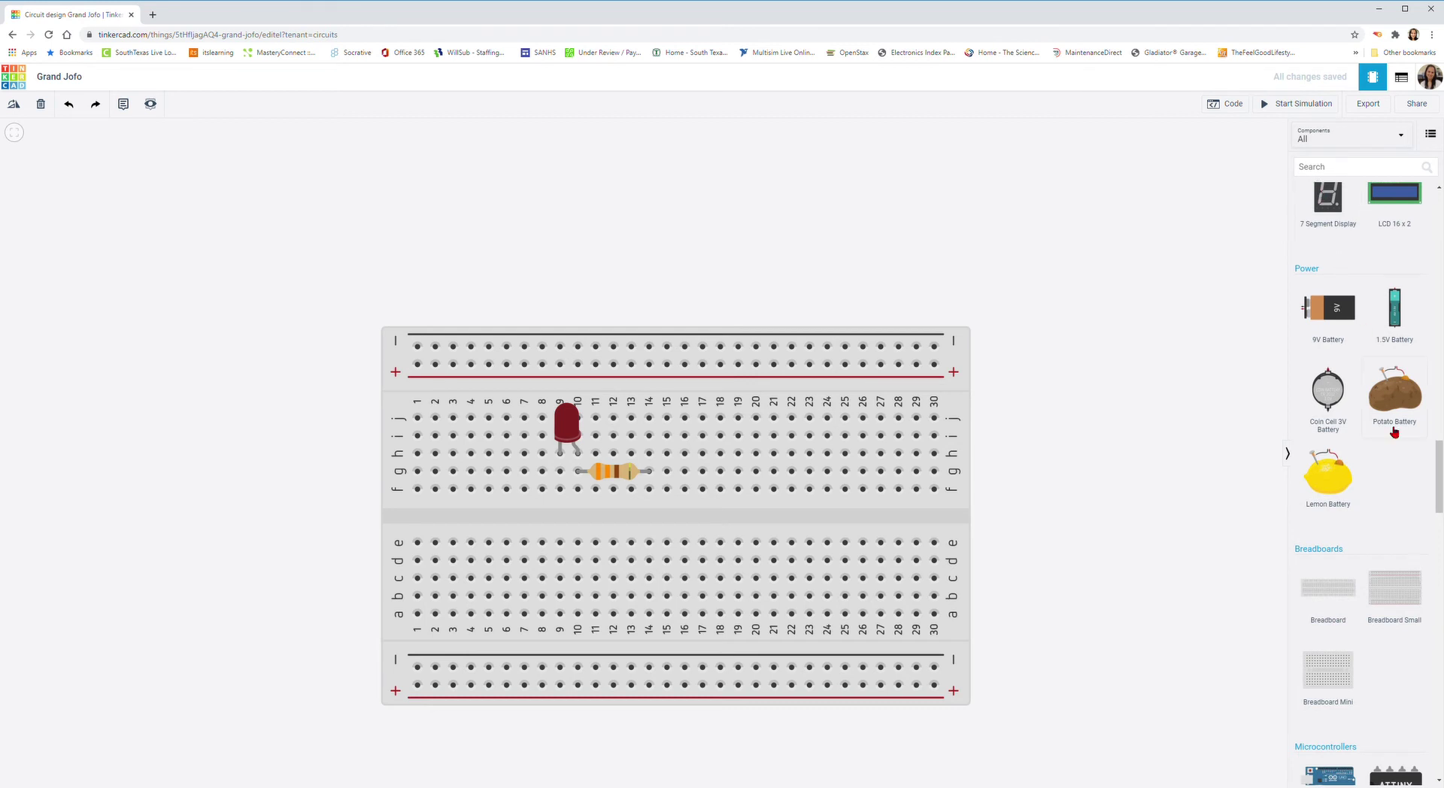
drag(1439, 453, 1439, 464)
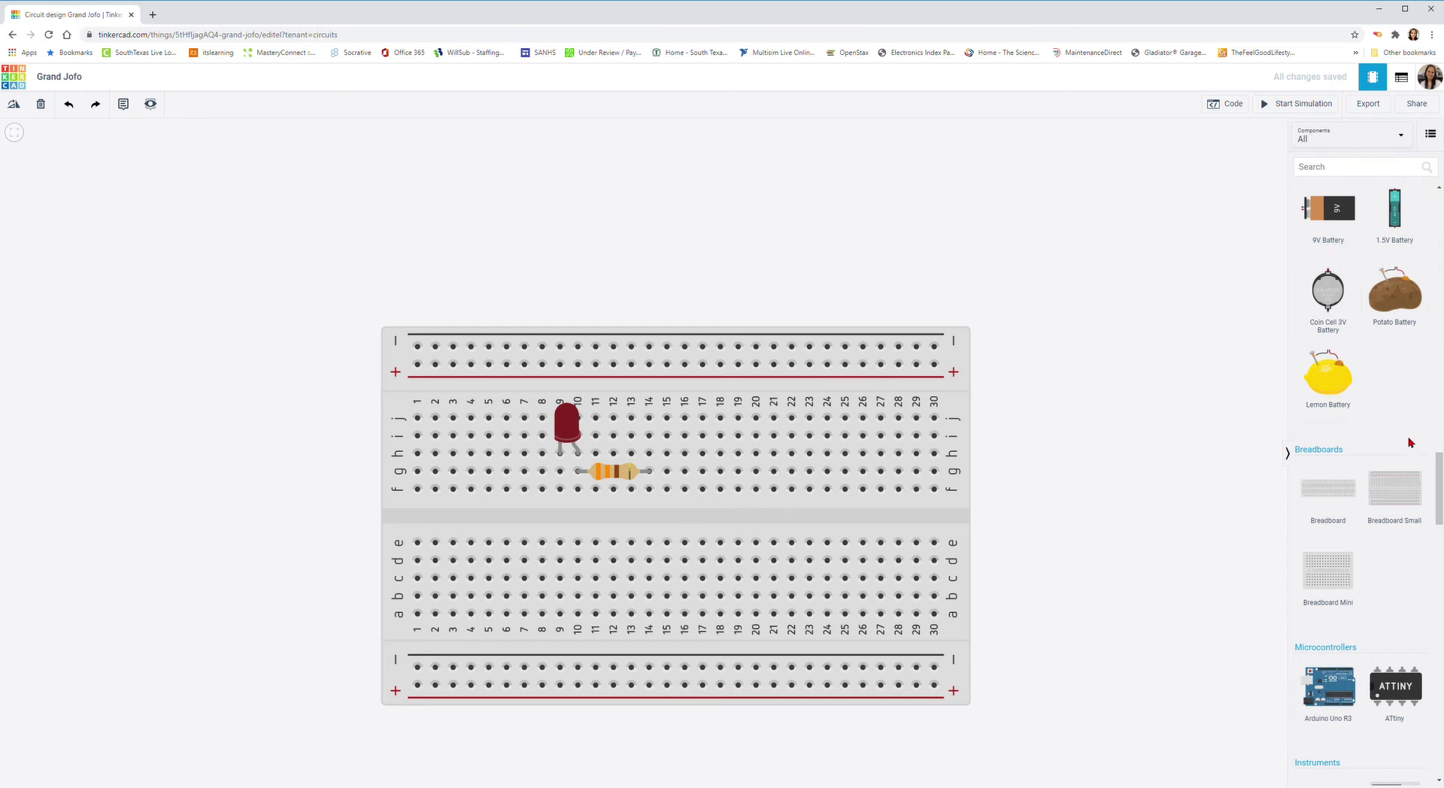
drag(1439, 472, 1439, 524)
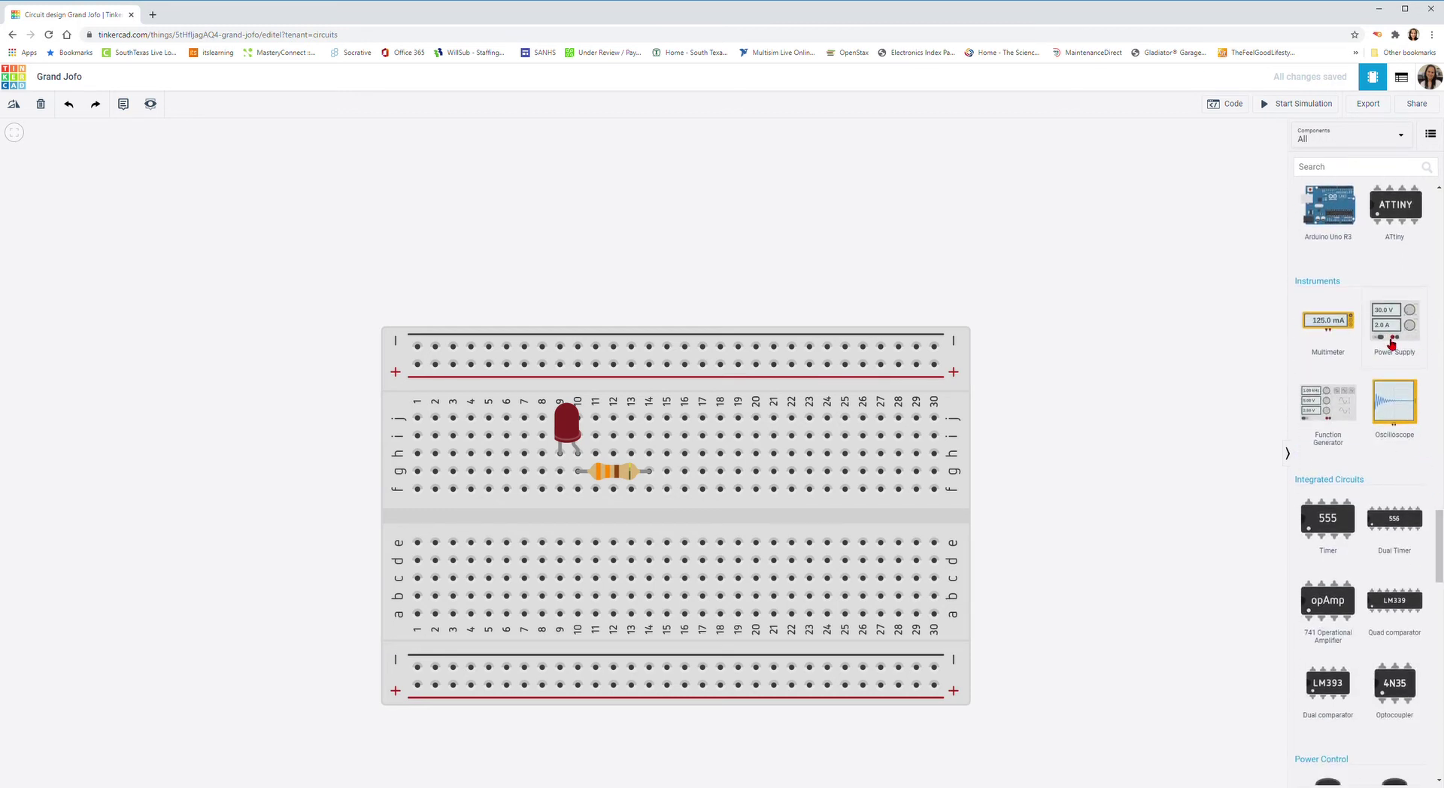
drag(1397, 321, 425, 284)
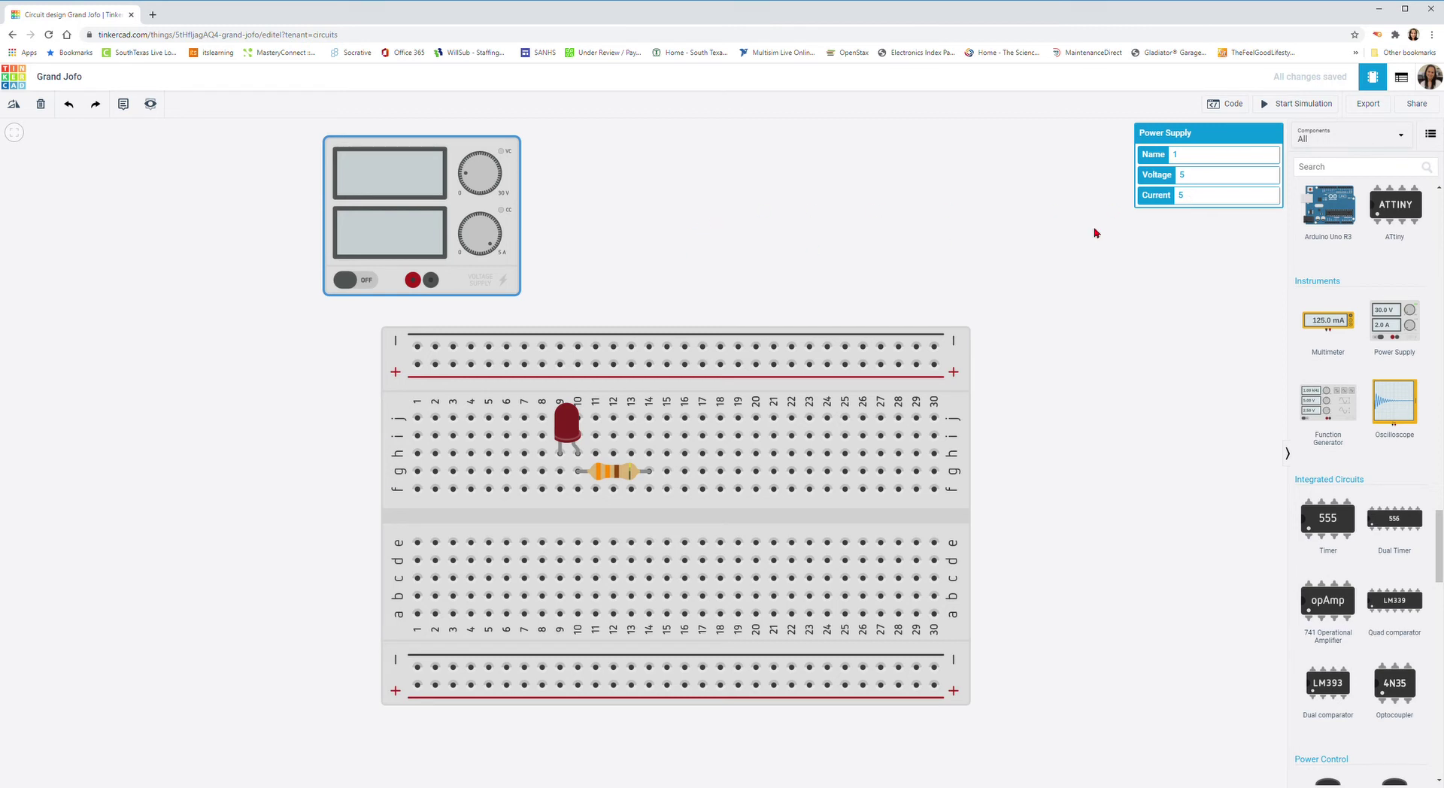
click(632, 263)
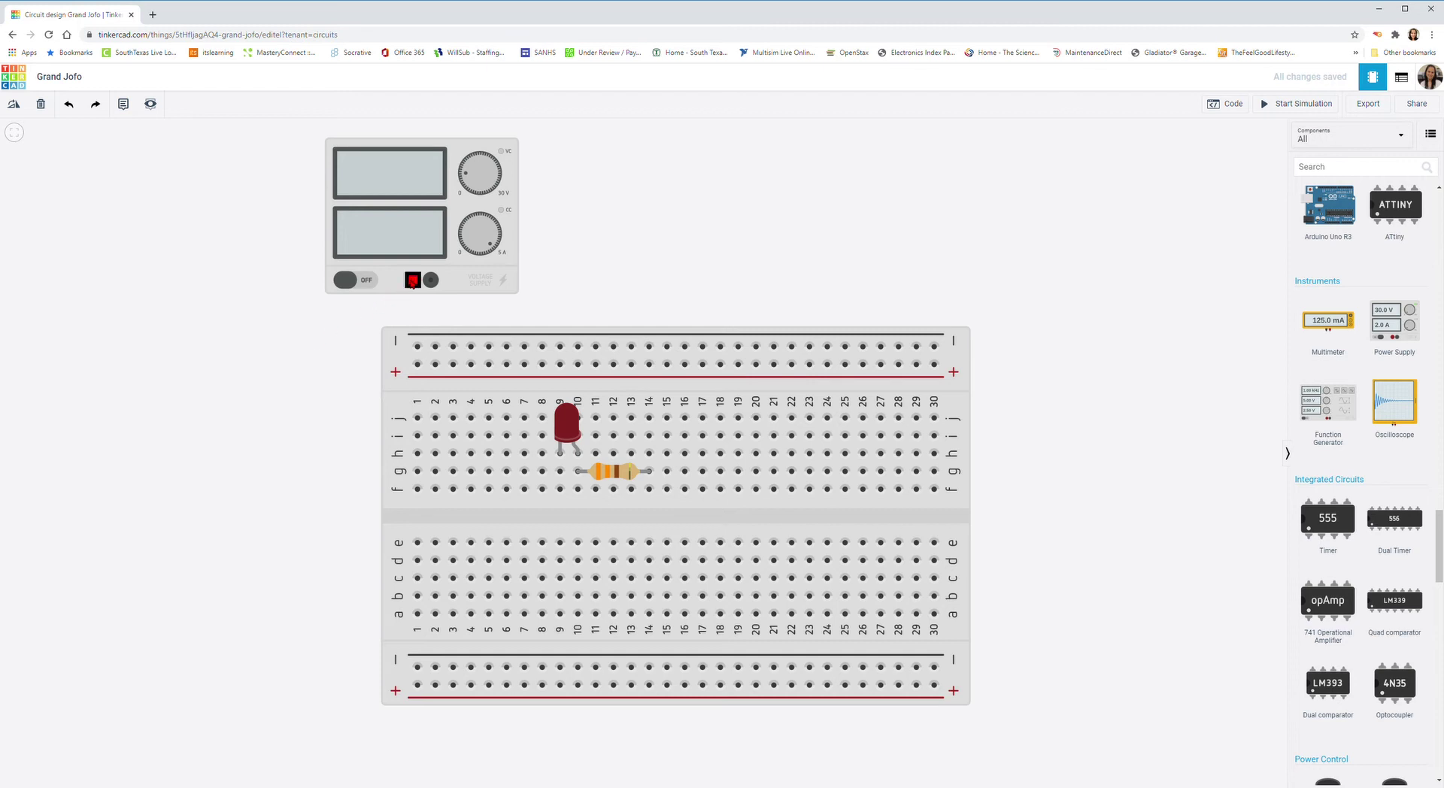
Draw a straight wire from the supply's positive terminal to the upper positive rail at column 1, and delete it.
click(413, 282)
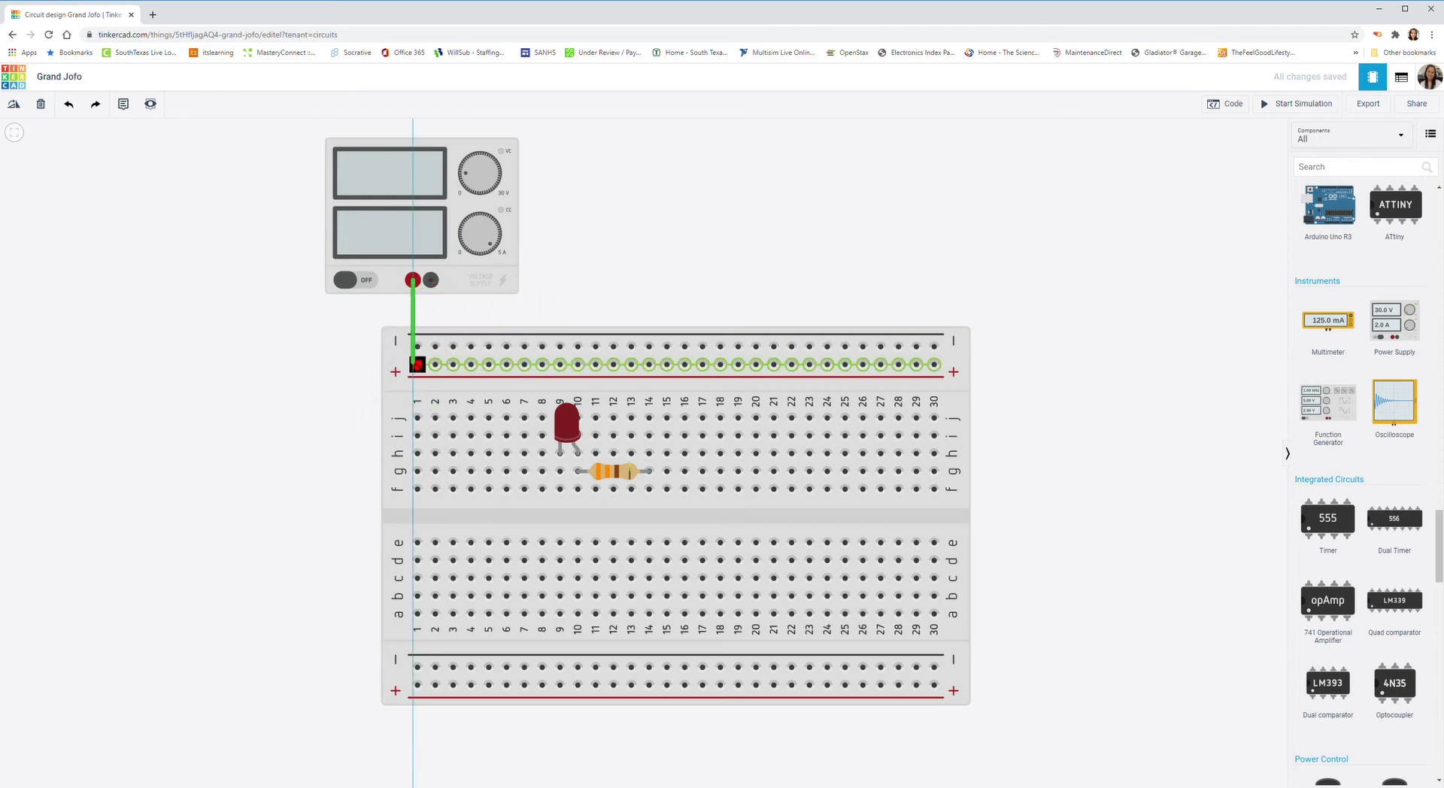
click(418, 365)
click(418, 365)
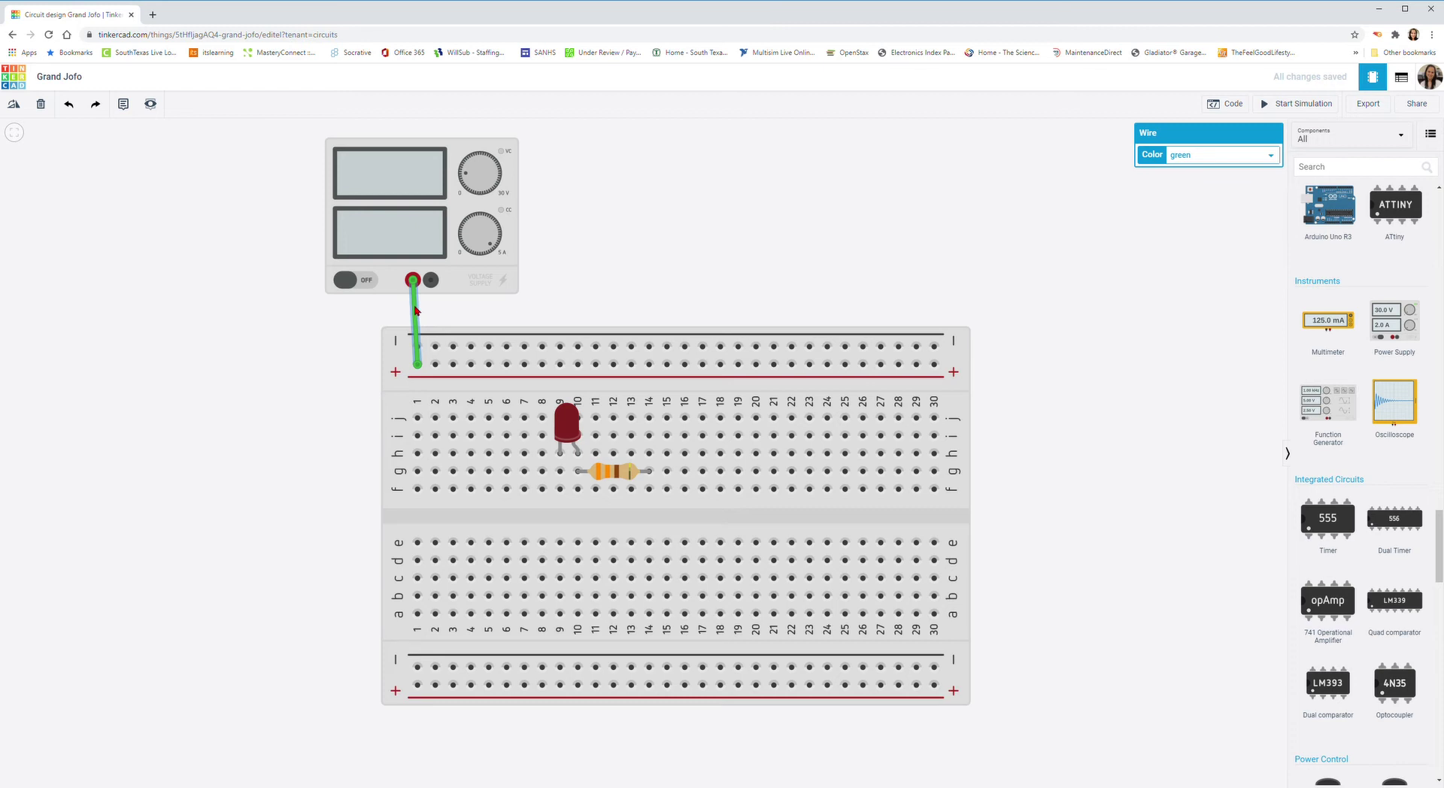
click(244, 339)
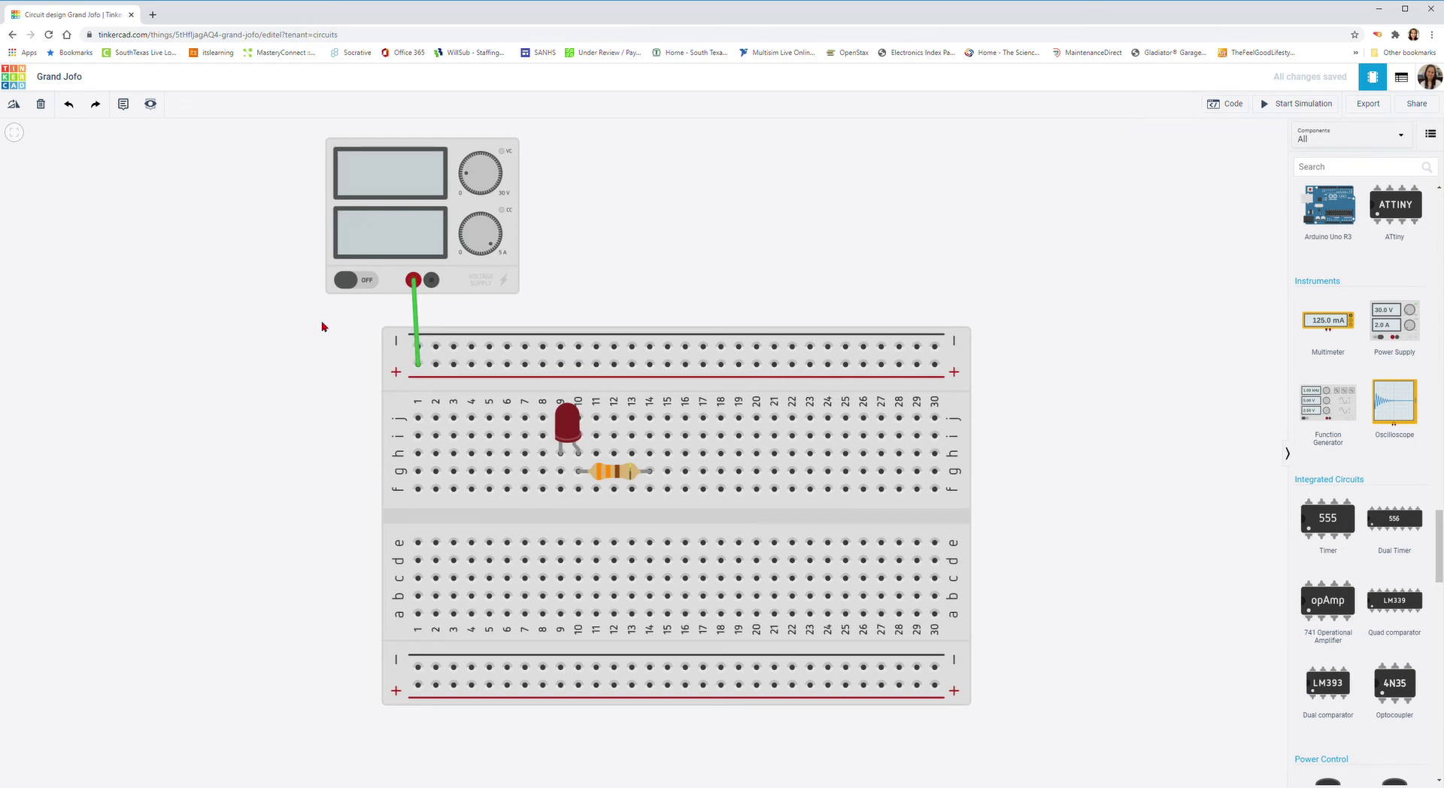
click(416, 310)
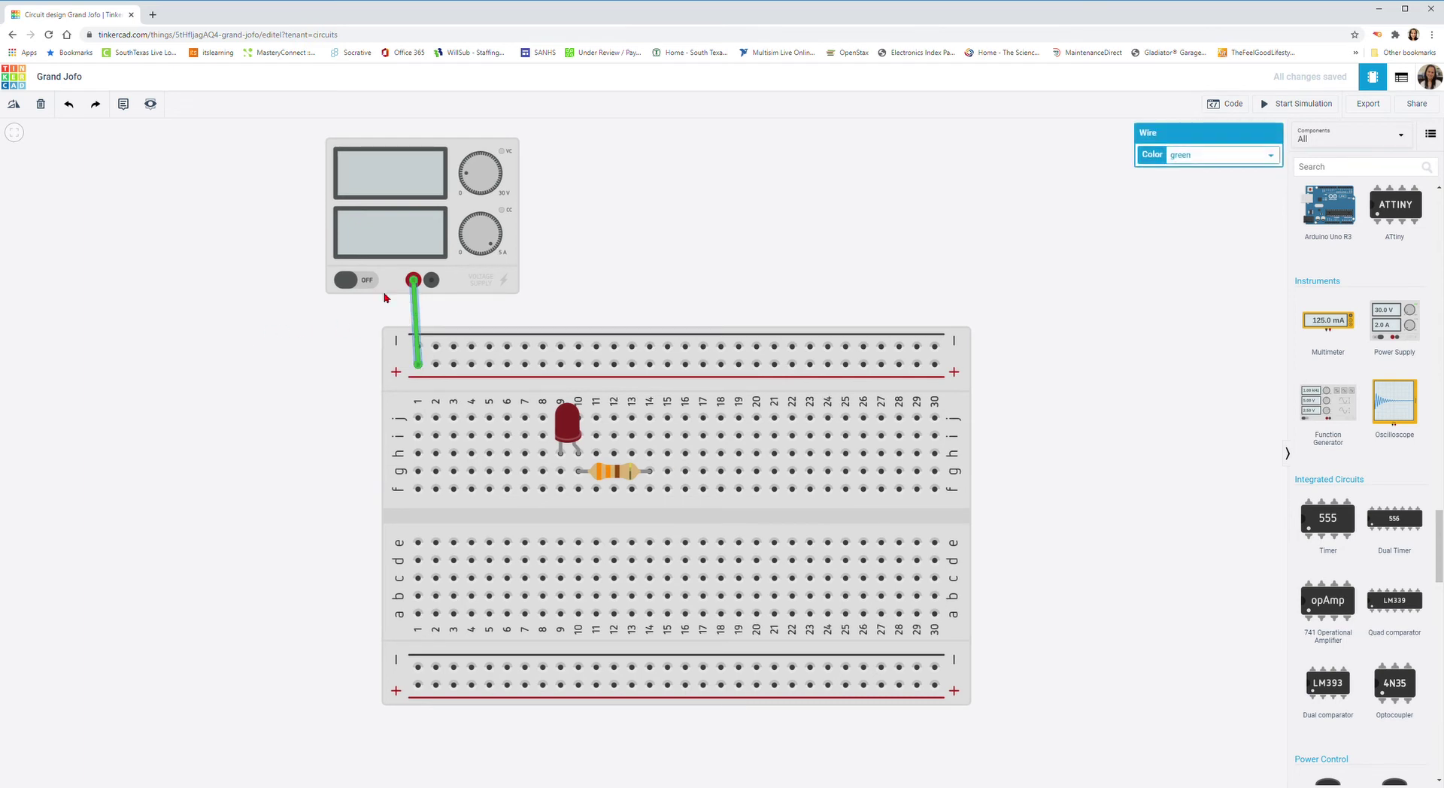
click(41, 105)
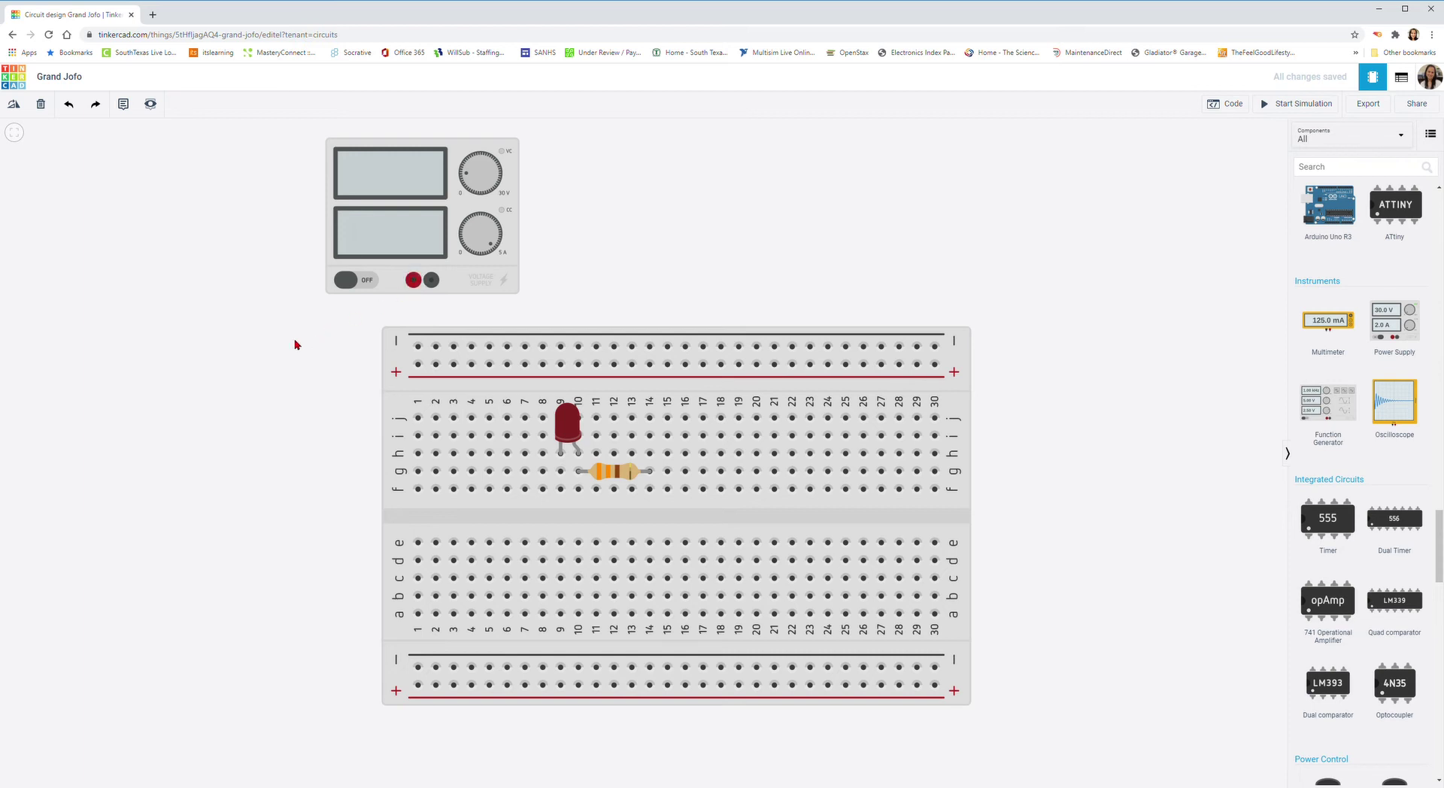
Wire the supply's positive terminal to the upper positive rail at column 1, routing it with two bends around the breadboard's edge.
click(414, 282)
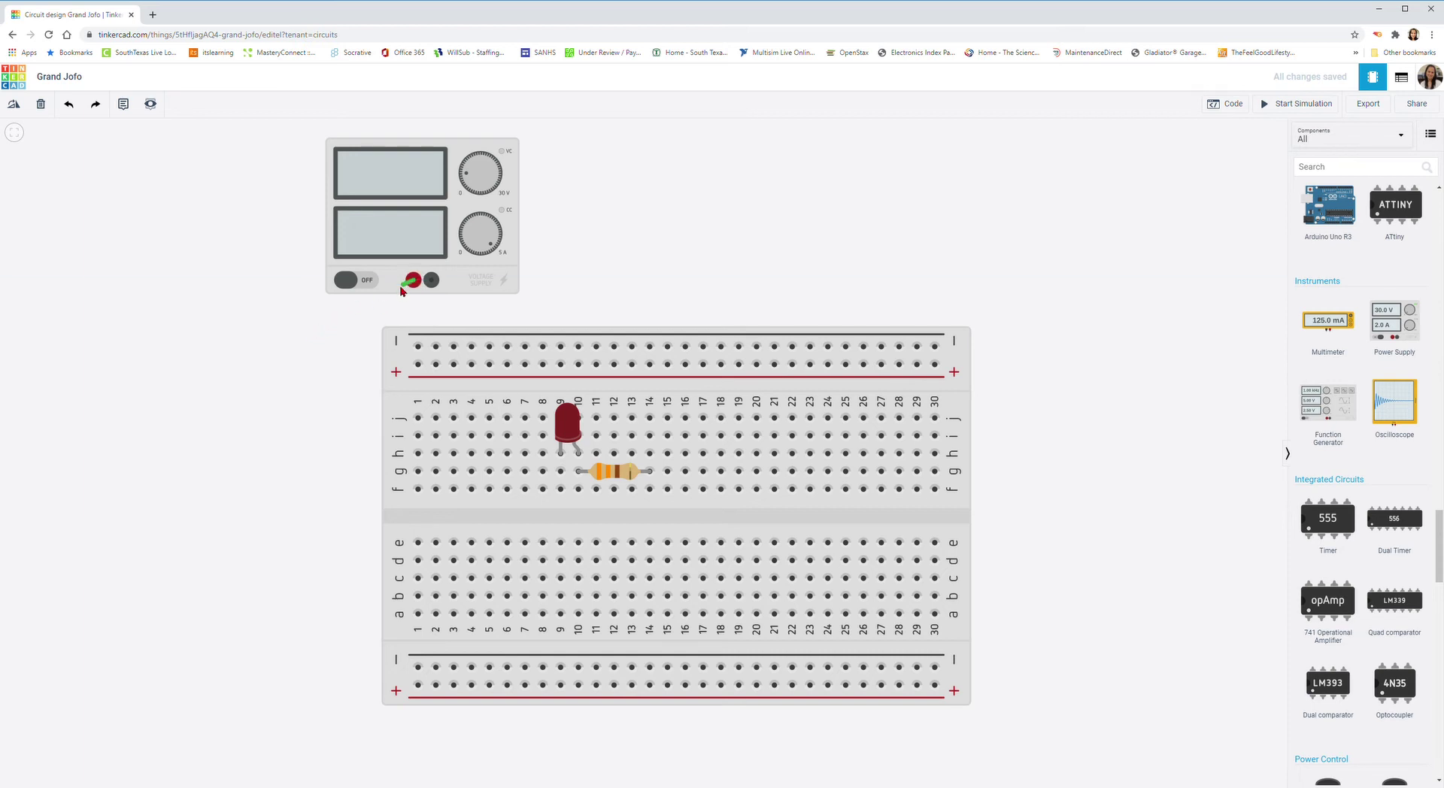
click(340, 312)
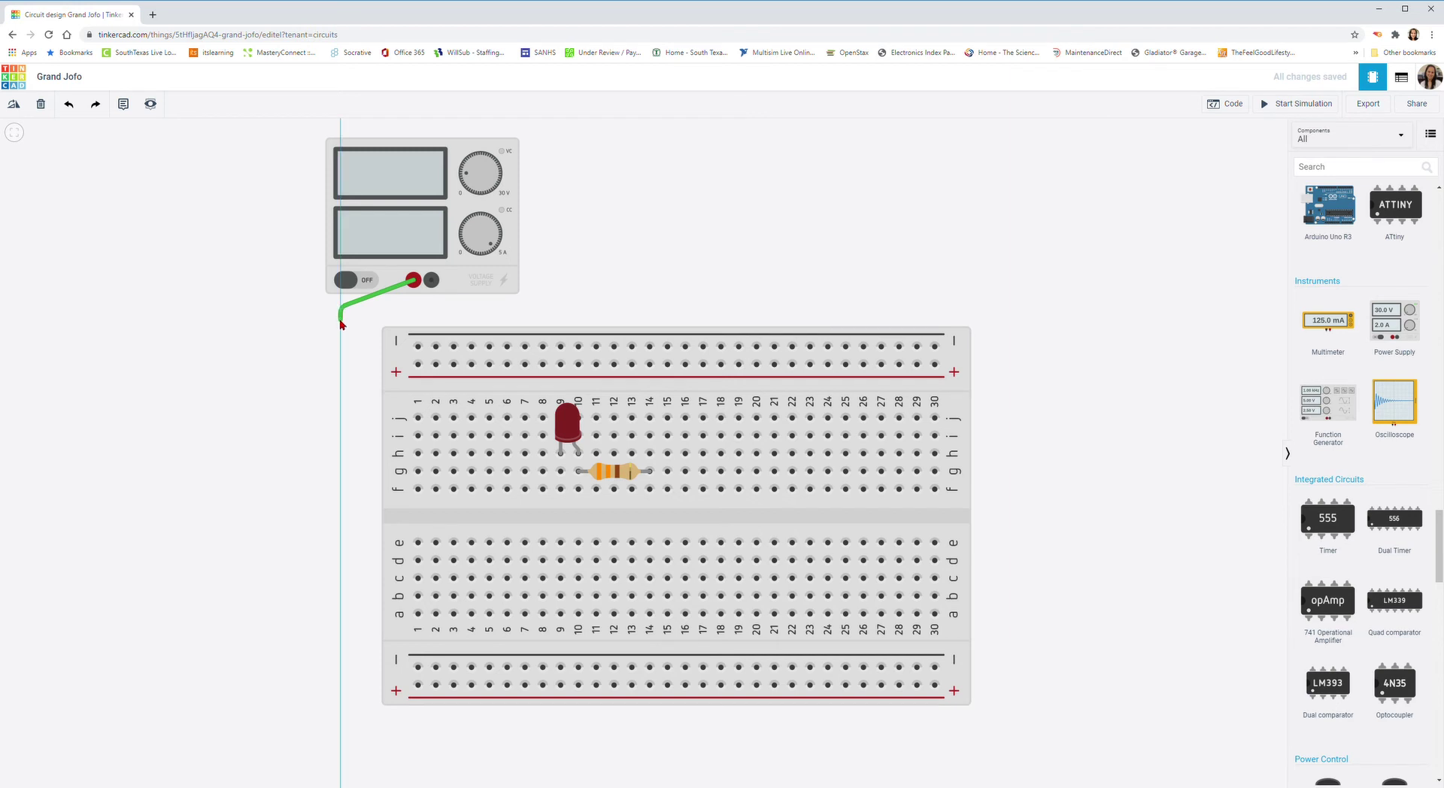
click(341, 368)
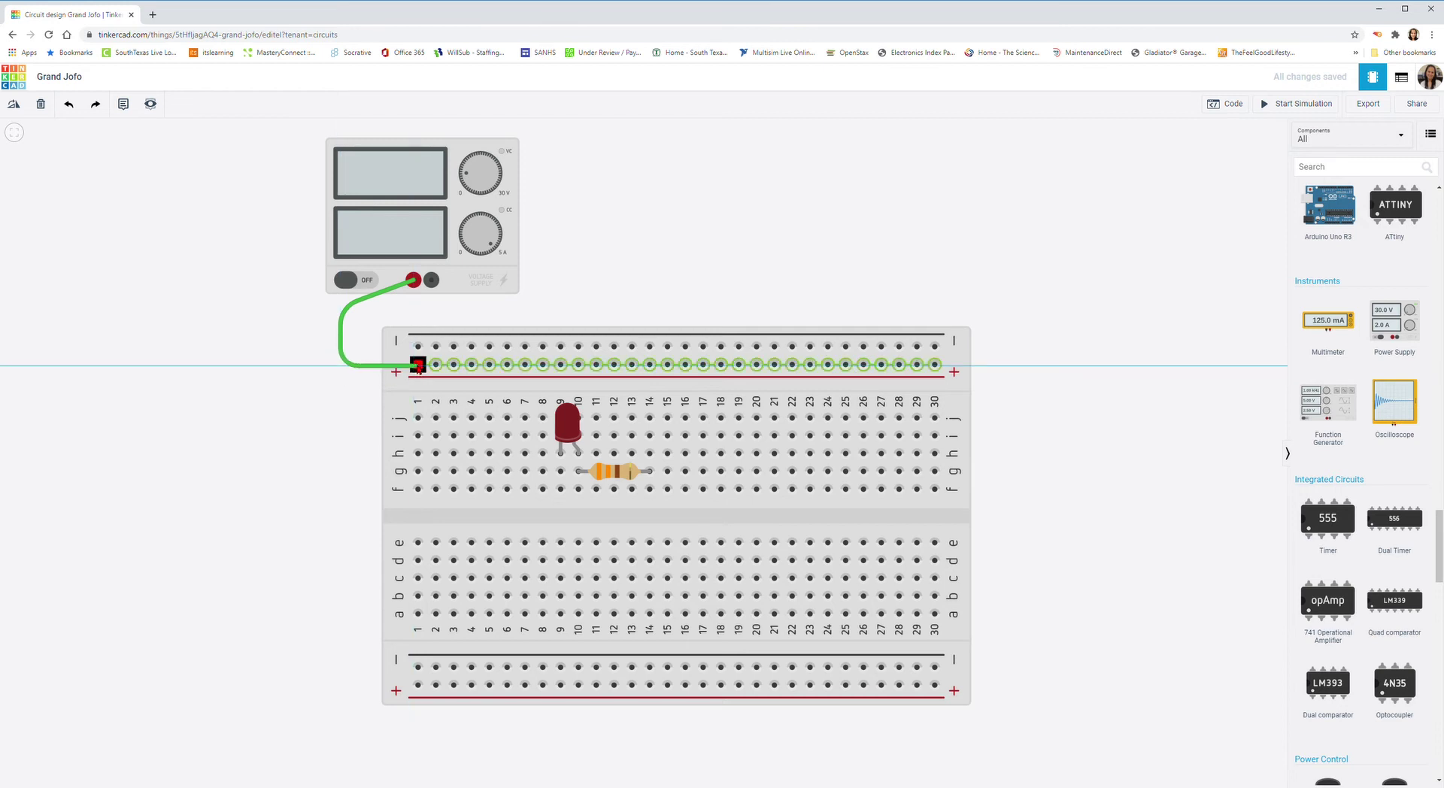
click(419, 366)
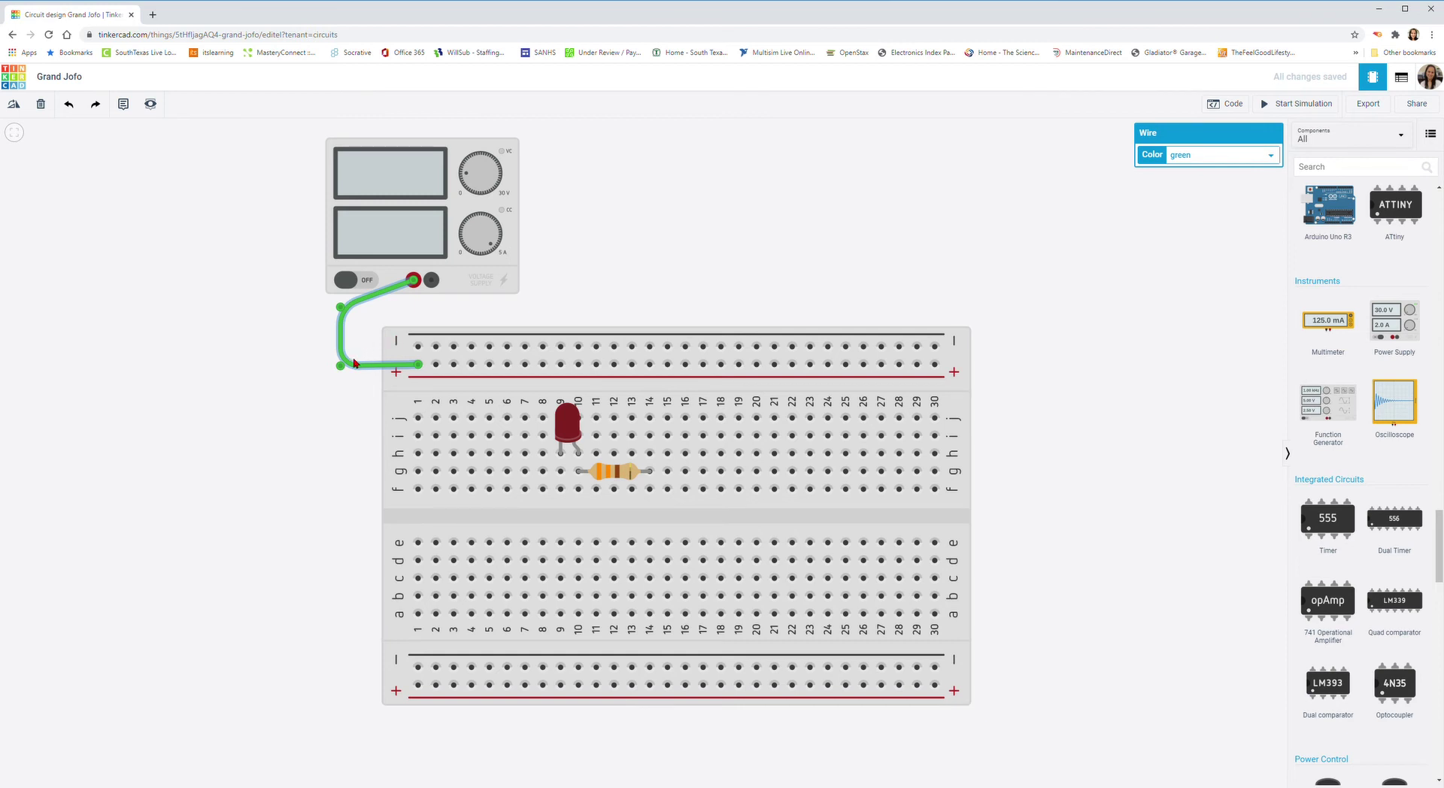
Adjust the wire's two bend points so its lower section lines up horizontally with the positive rail.
mouse_move(340, 308)
mouse_down()
mouse_move(339, 363)
mouse_move(344, 313)
mouse_up()
drag(340, 367, 340, 366)
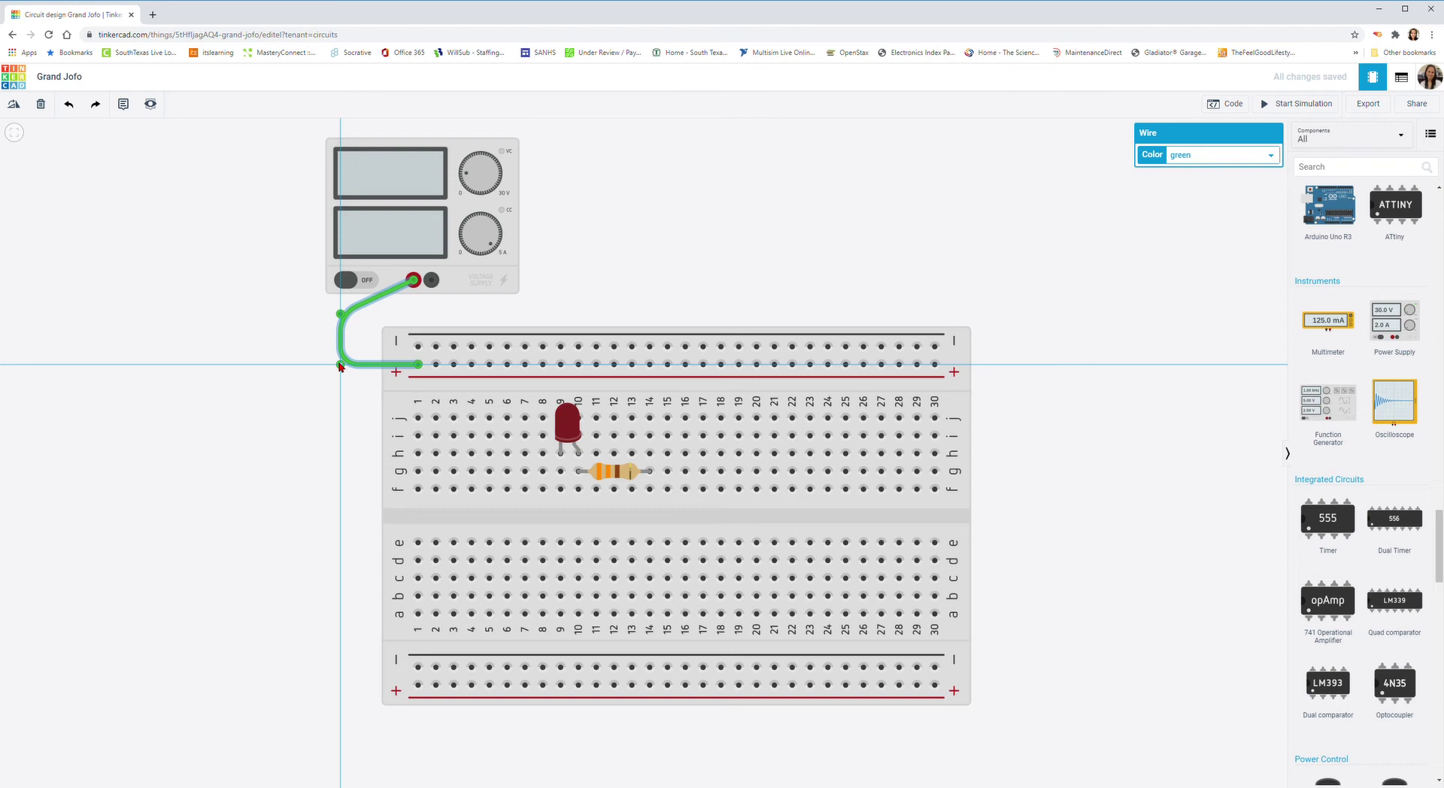
drag(340, 366, 340, 366)
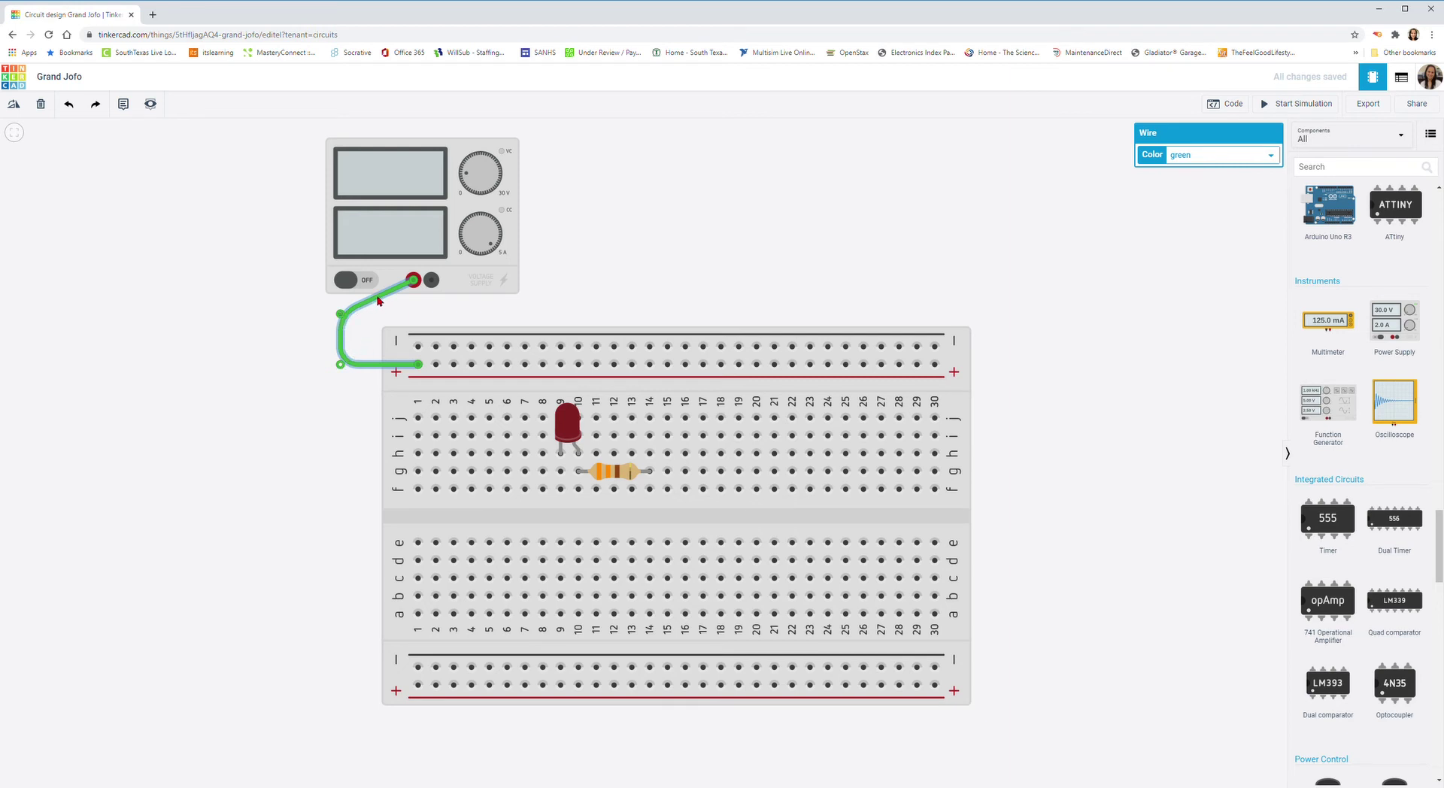
click(292, 329)
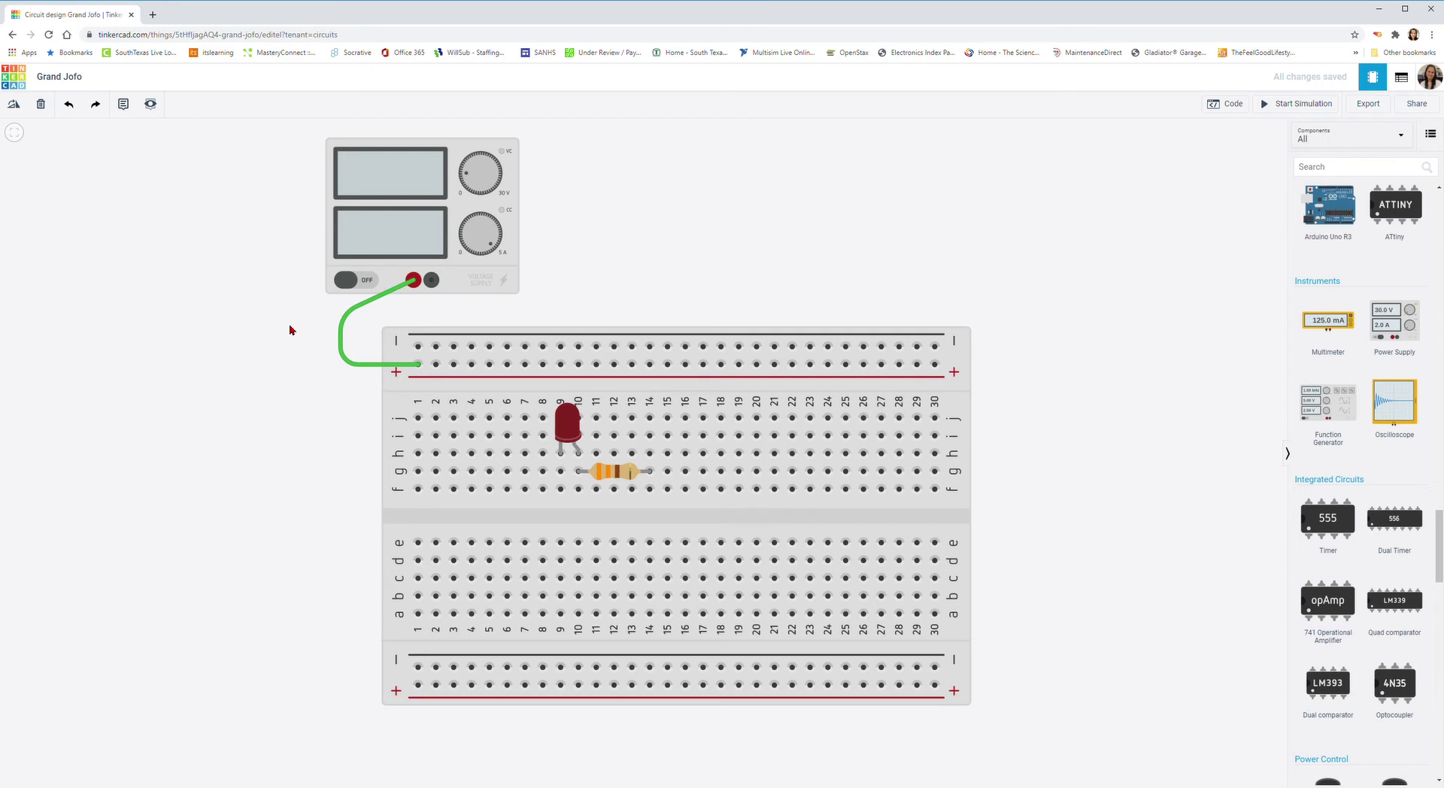
Add an extra bend point on the wire near the supply's positive terminal, and delete that point.
click(348, 316)
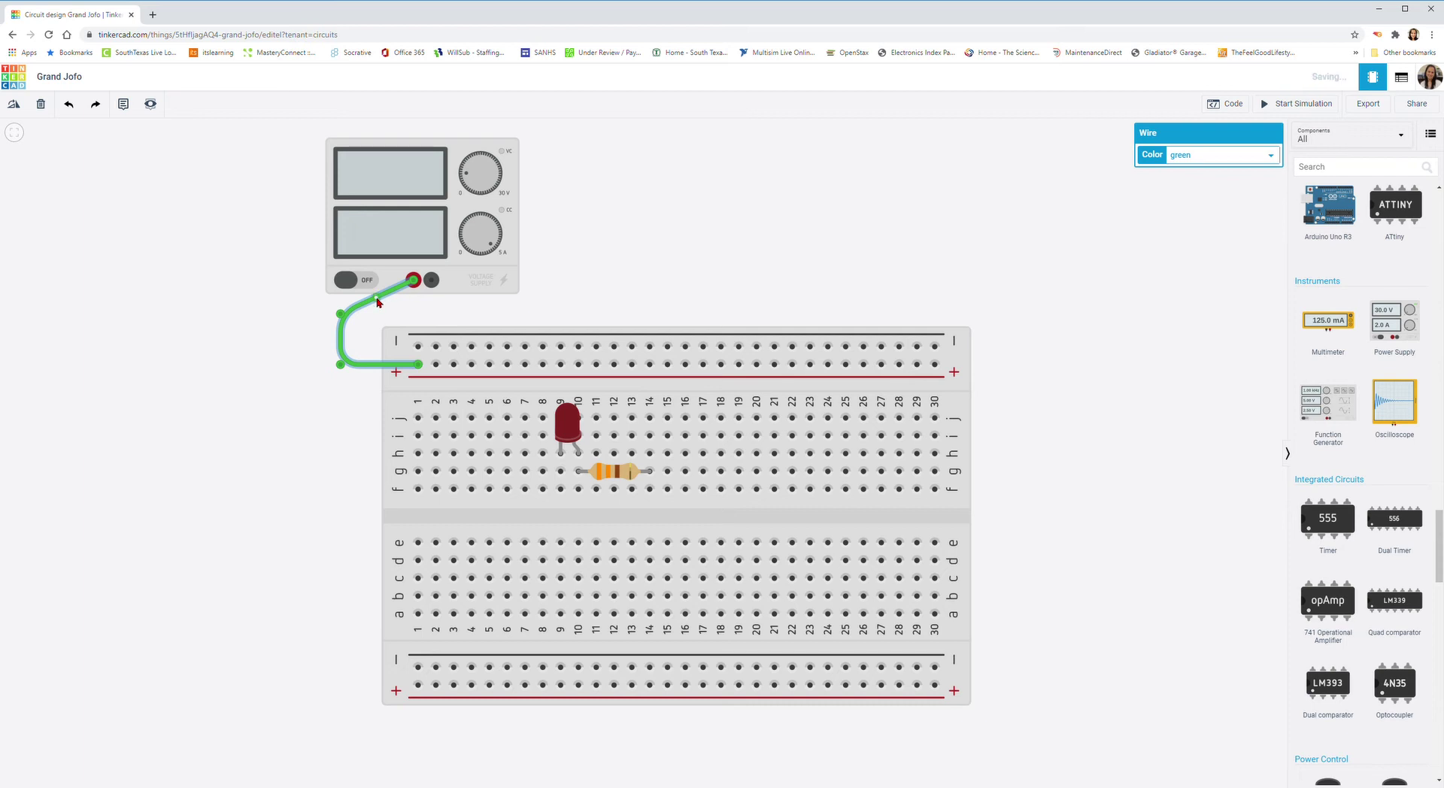
drag(376, 303, 345, 316)
key(Delete)
Set the colour of the wire on the supply's positive terminal to red.
click(1194, 168)
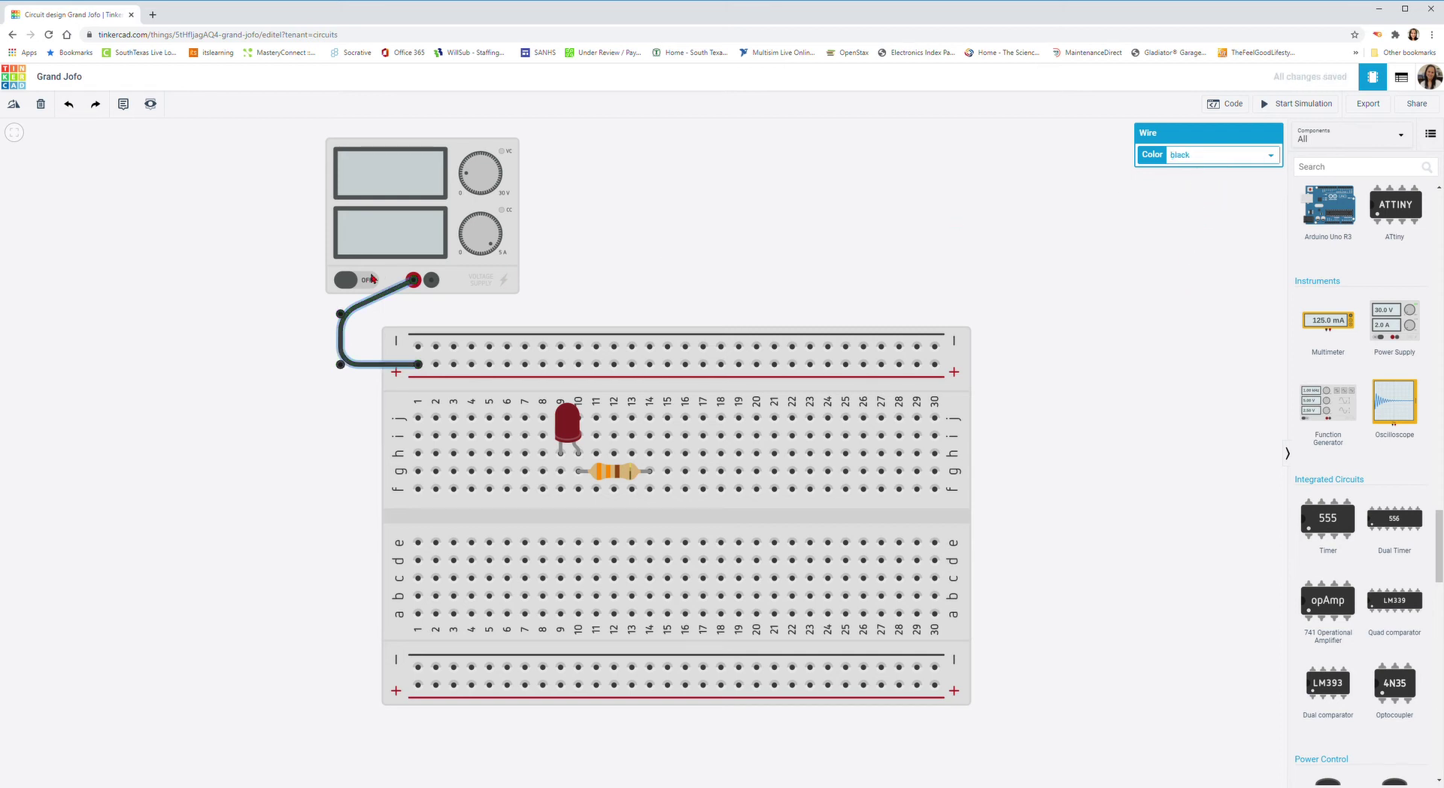
click(1225, 158)
click(1202, 188)
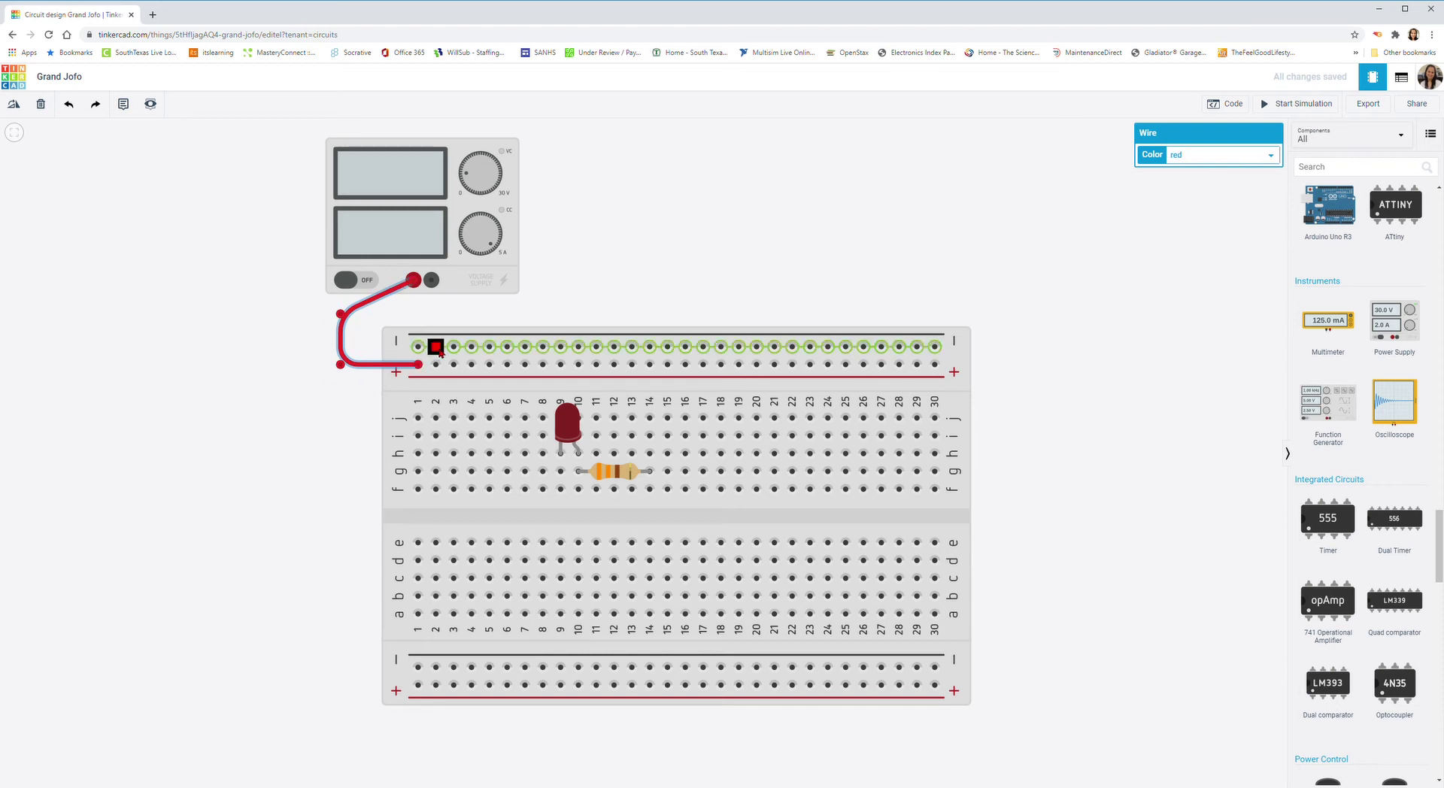
click(677, 259)
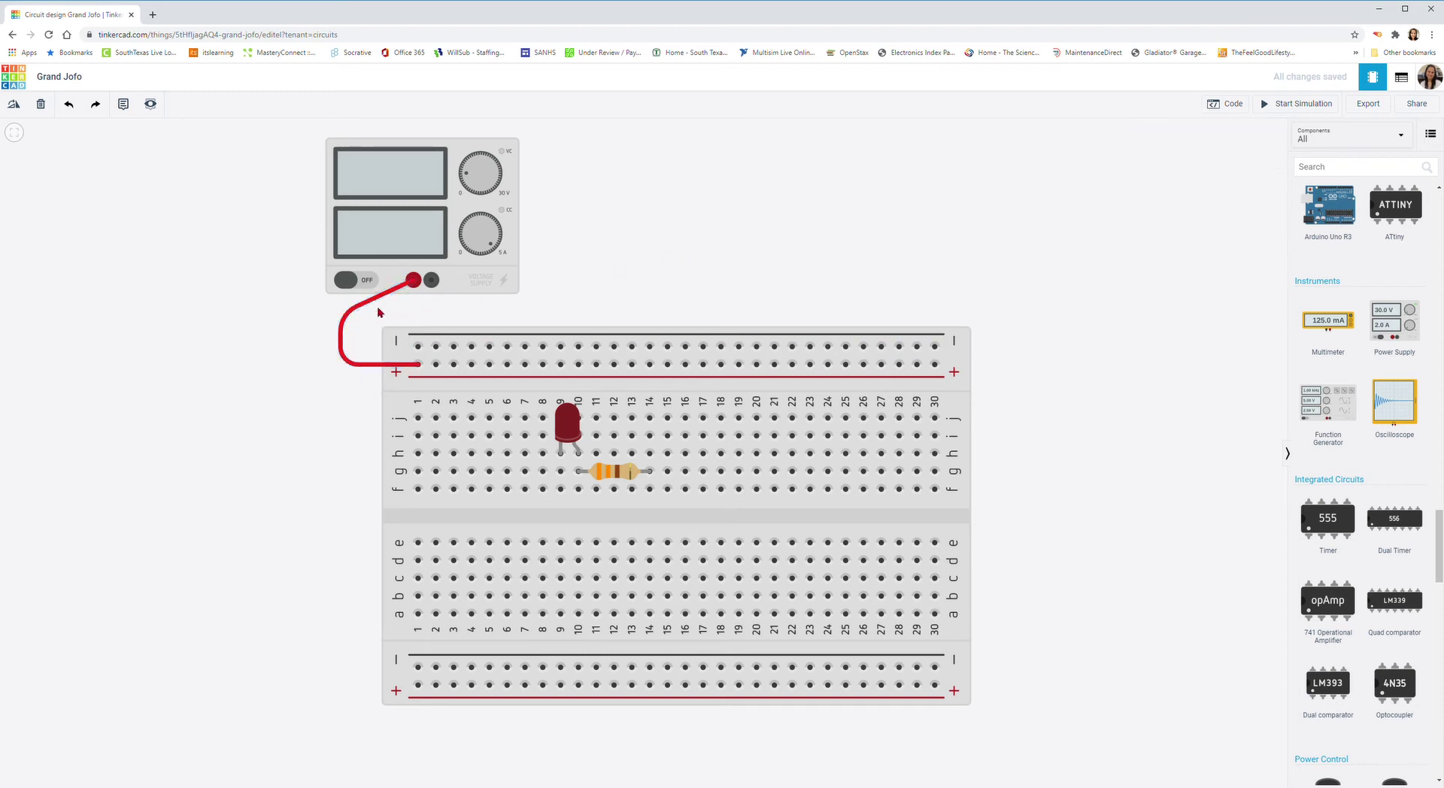
Cycle the positive supply wire through the available colours, including black, pink and brown, and return it to red.
click(352, 314)
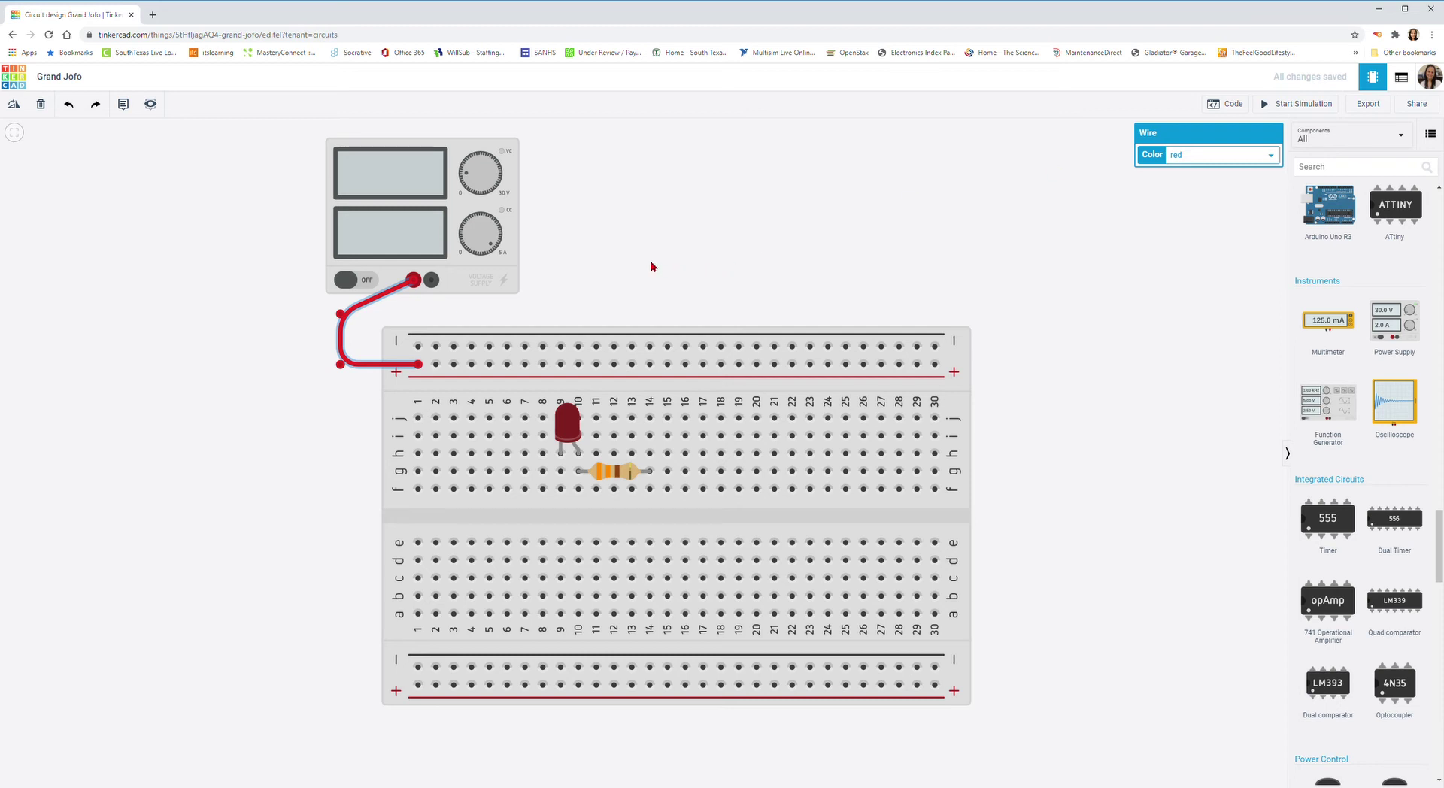
key(0)
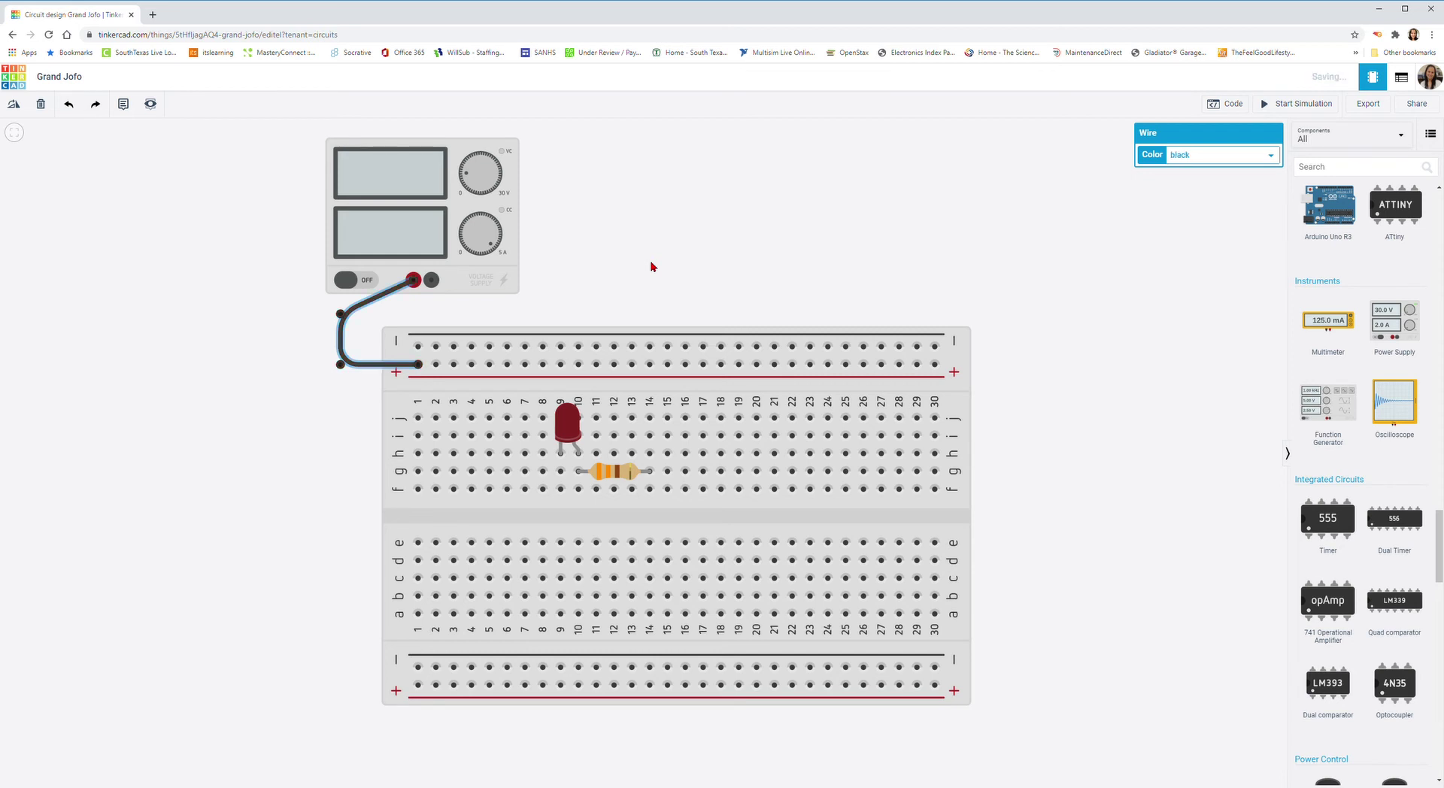
key(2)
key(3)
key(4)
key(5)
key(6)
key(7)
key(8)
key(9)
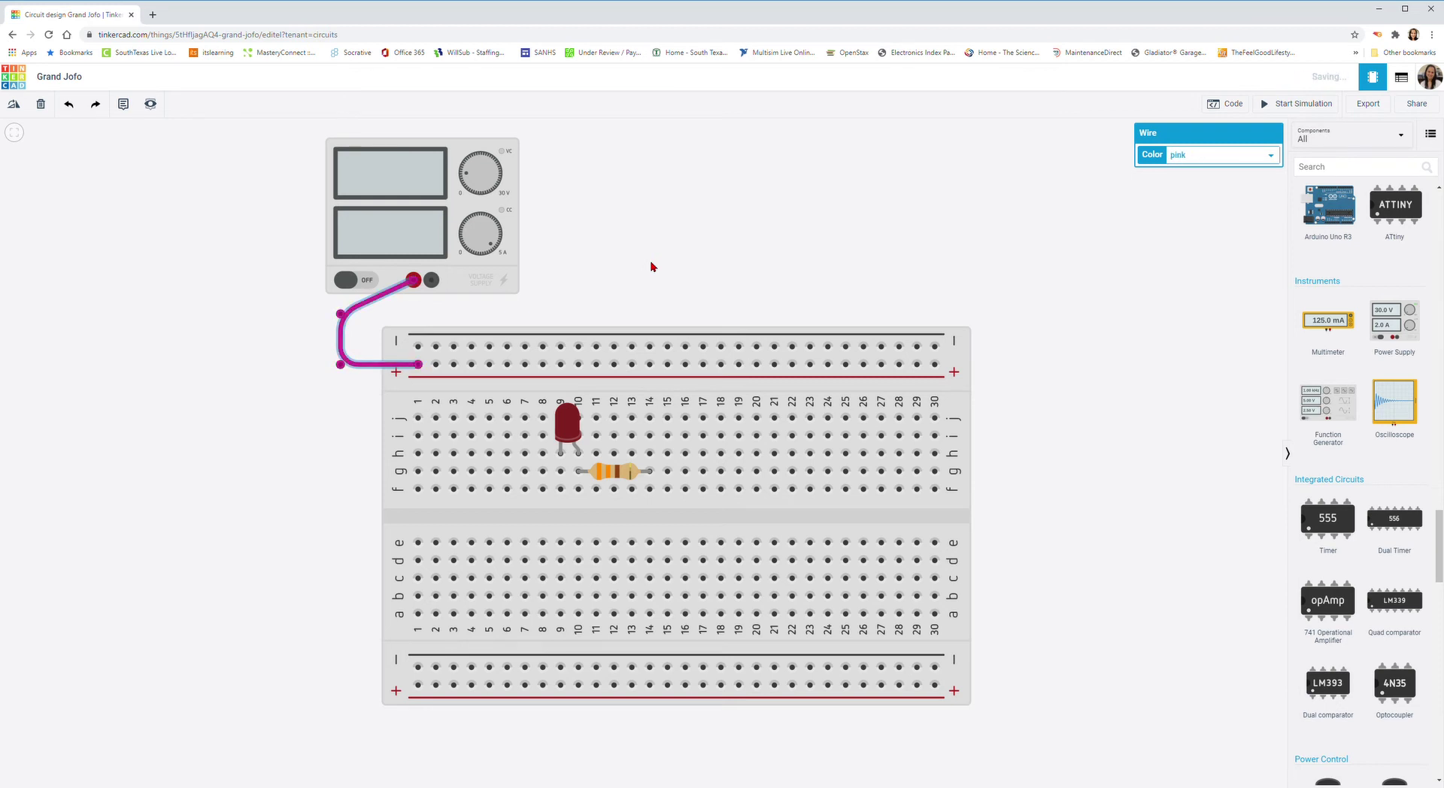
key(0)
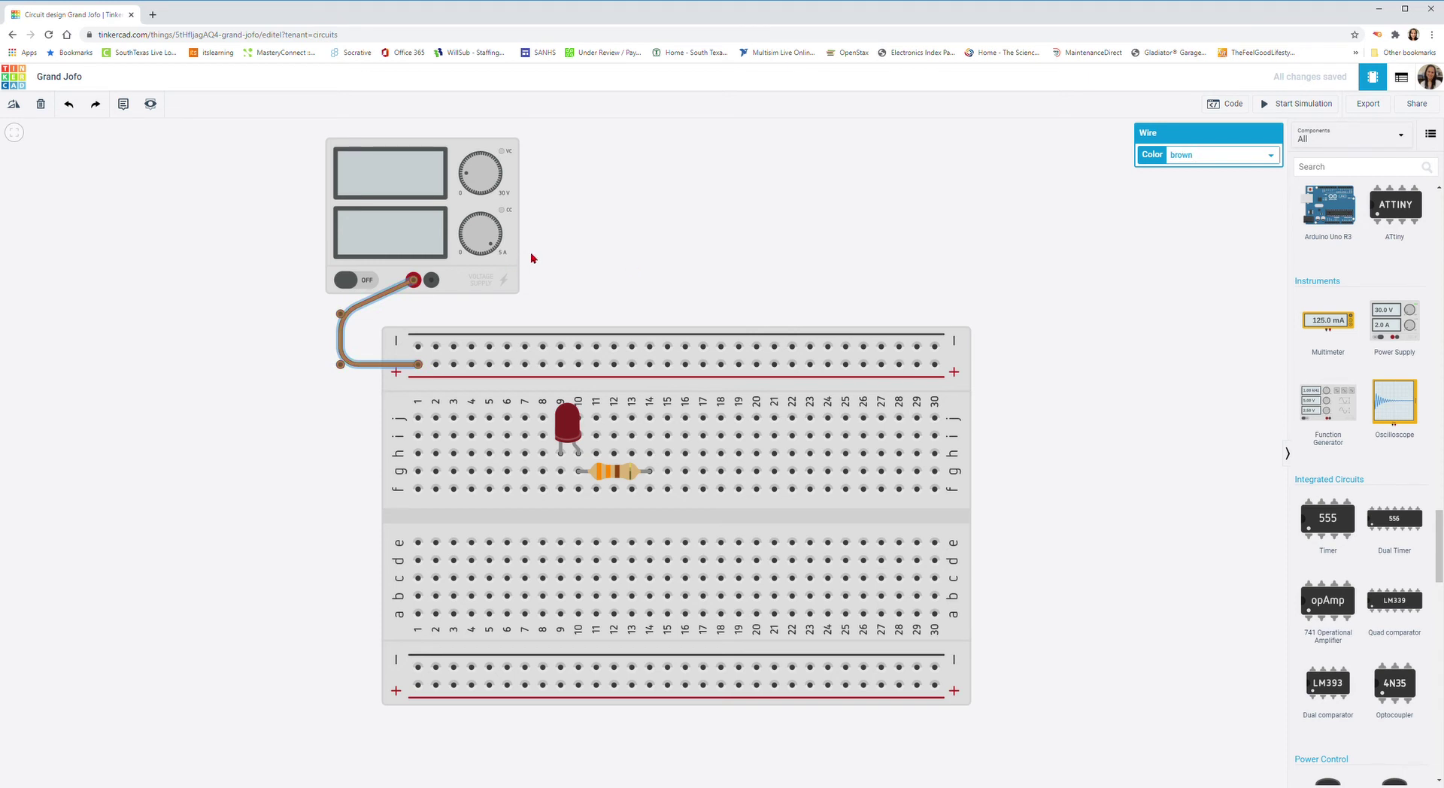
key(2)
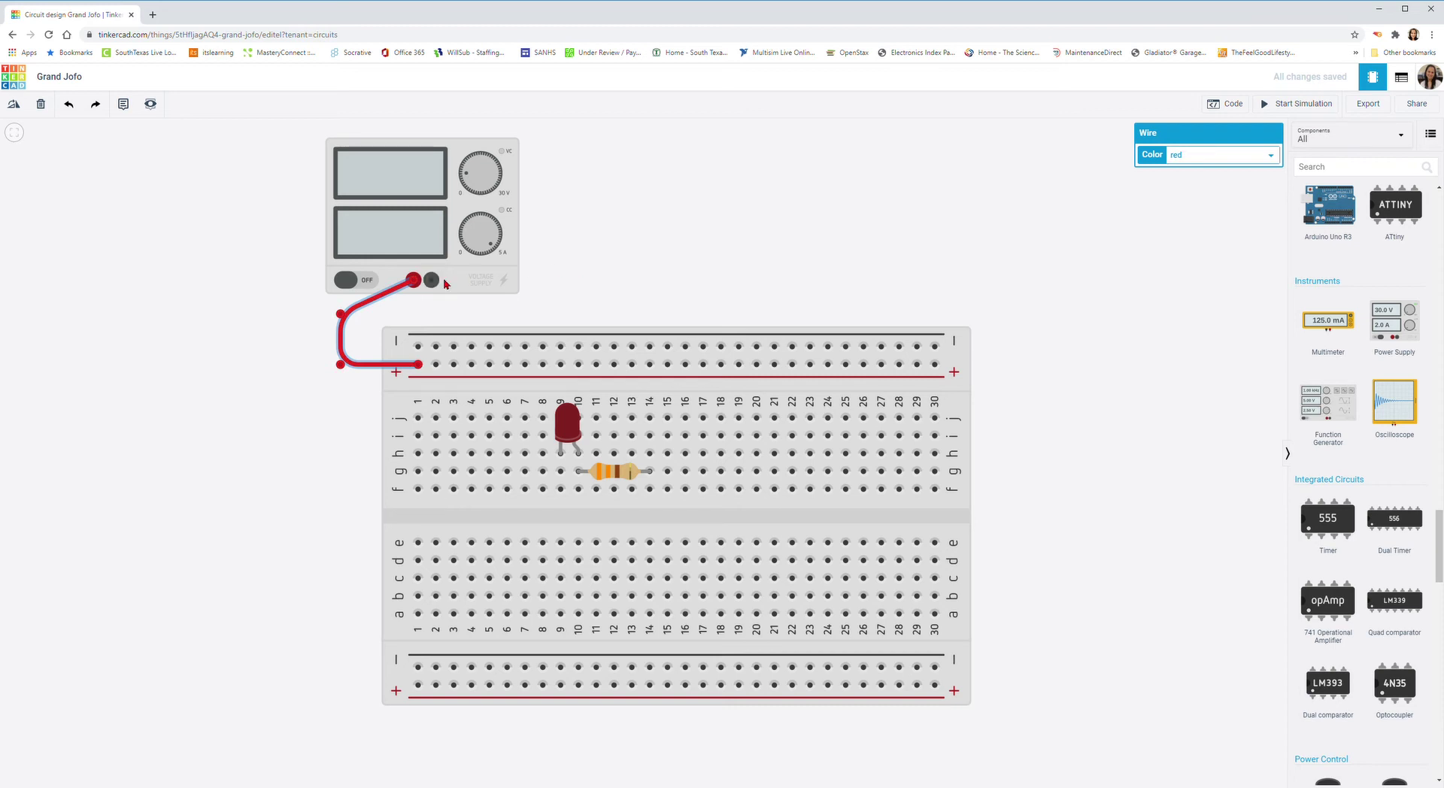
click(272, 352)
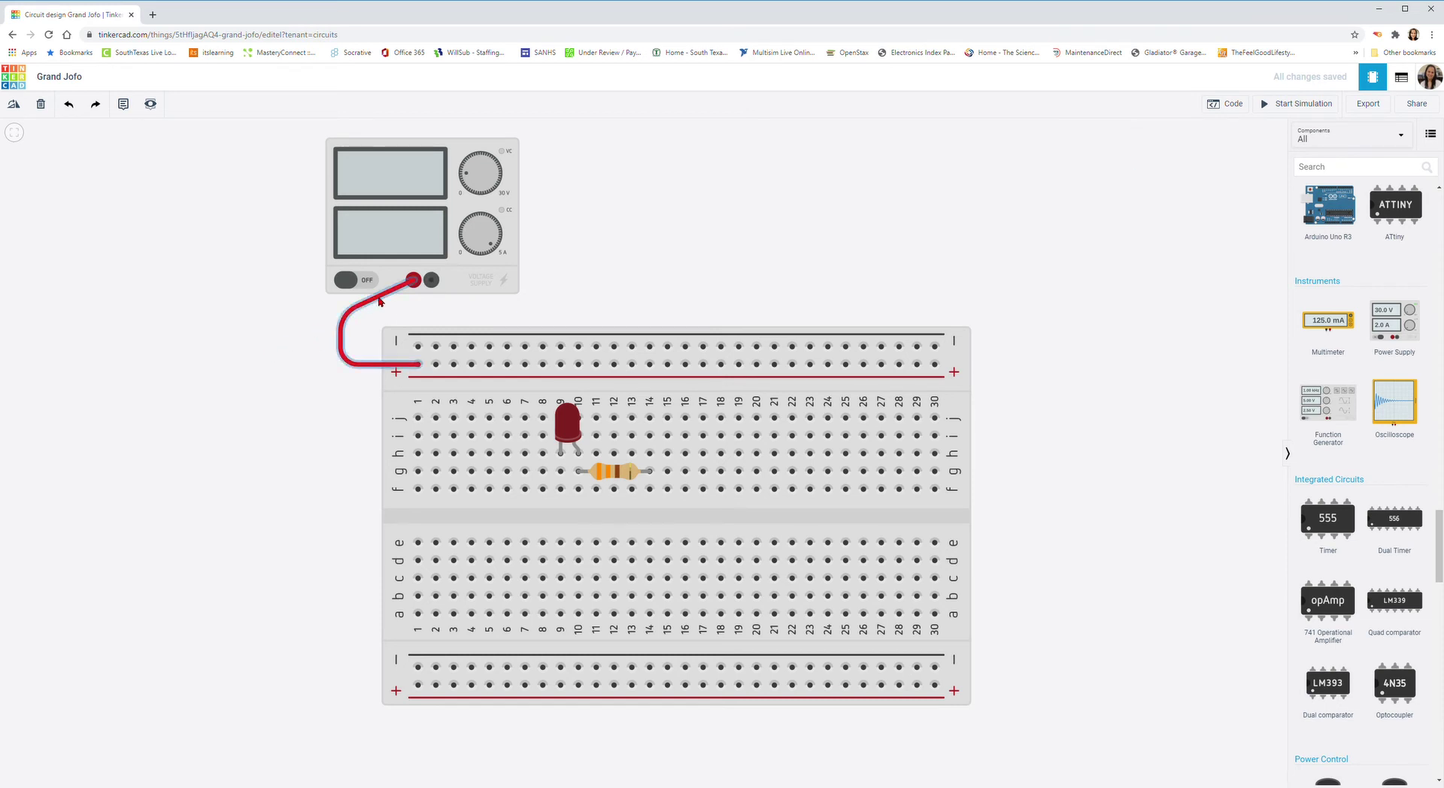
Wire the supply's negative terminal to the first hole of the upper negative rail with two bends, and colour the wire black.
click(431, 280)
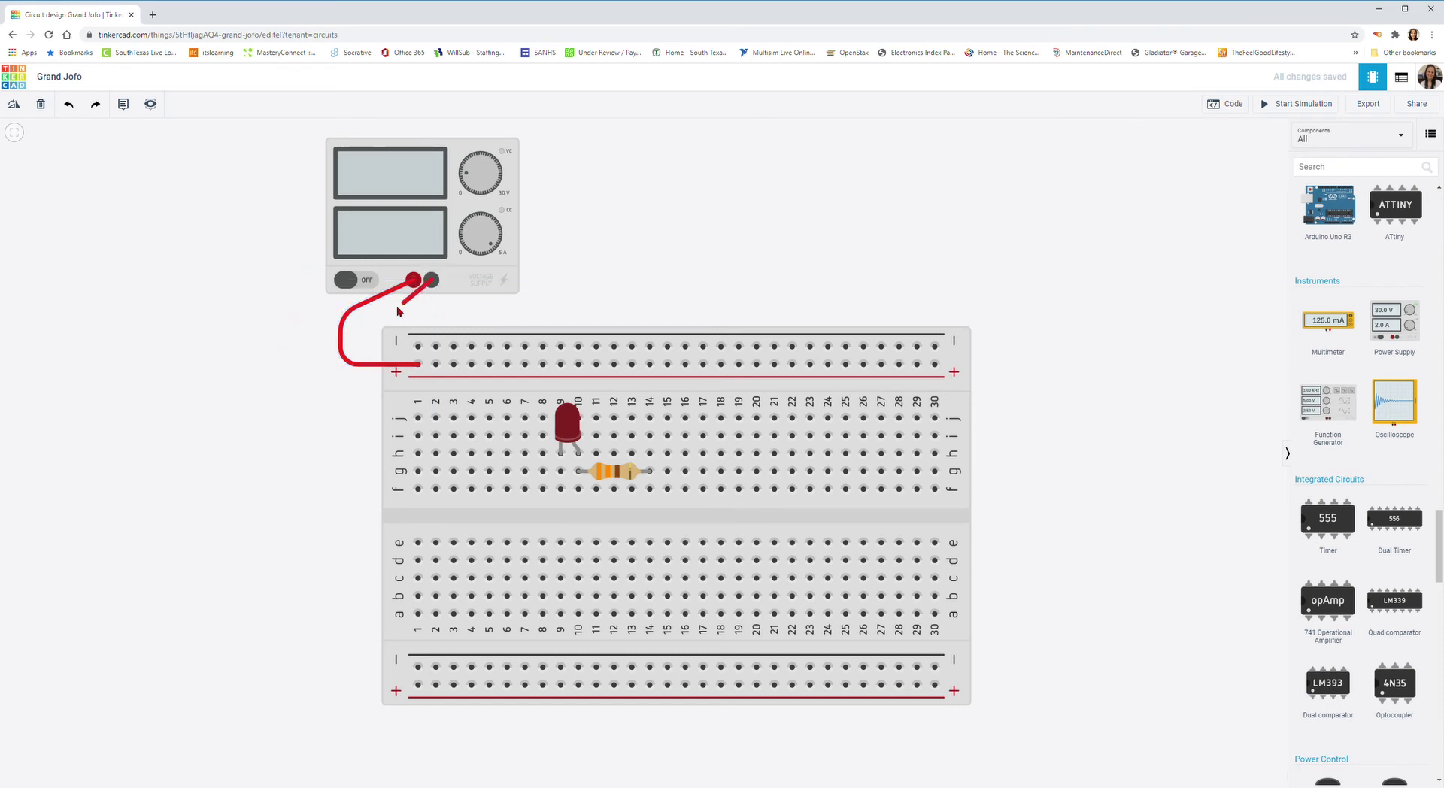
click(361, 322)
click(356, 349)
click(420, 347)
key(0)
click(628, 263)
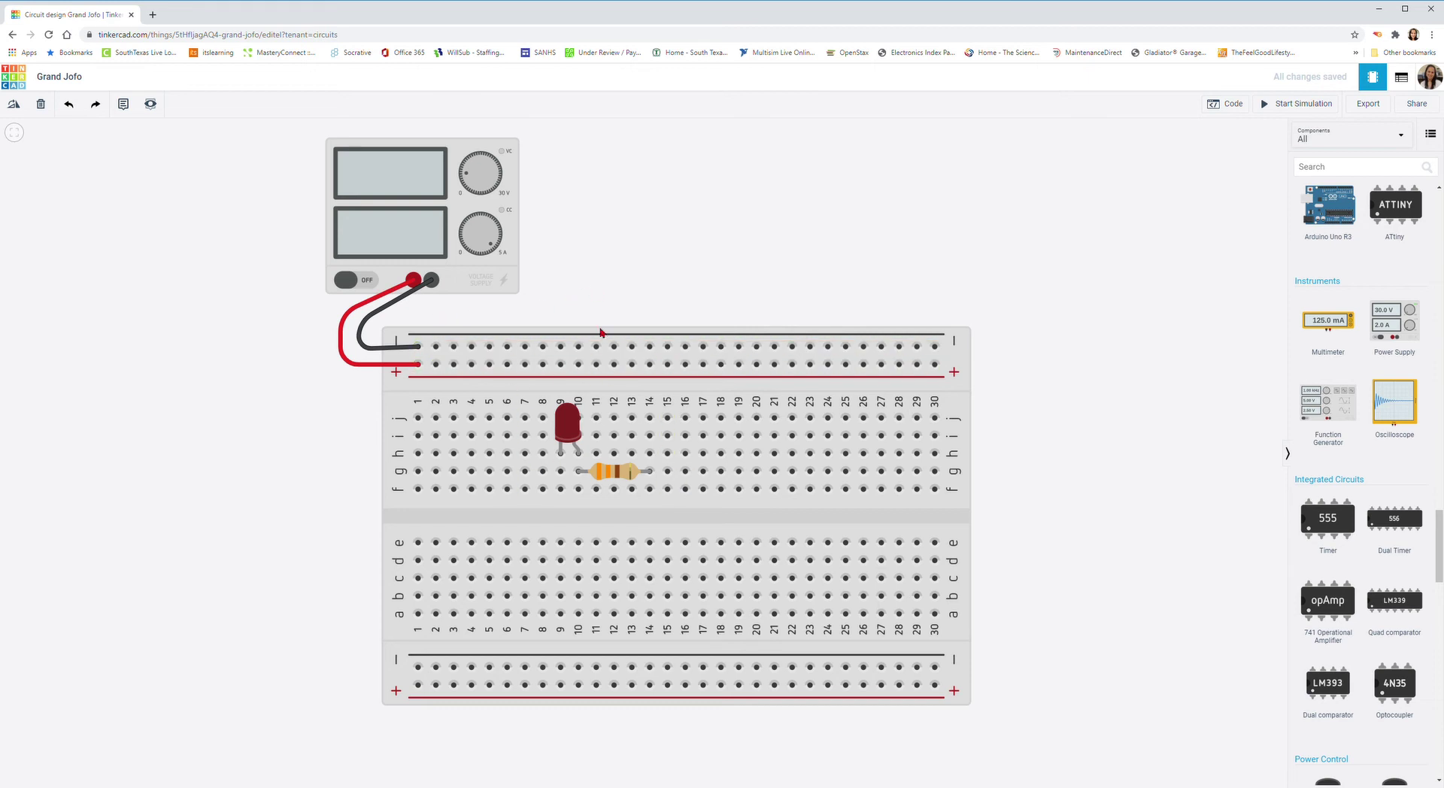
Hide the components library to give the breadboard more workspace.
scroll(290, 268, up, 3)
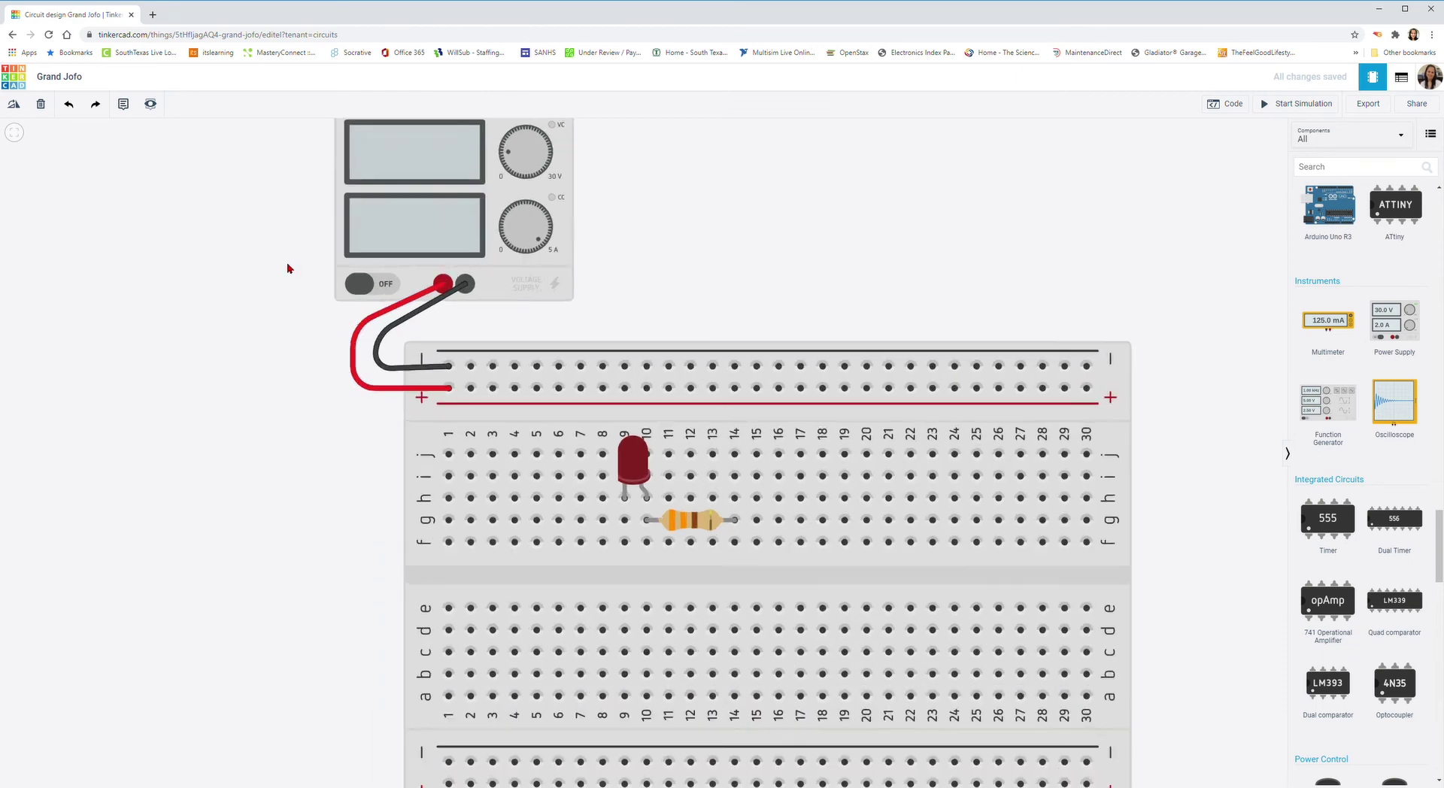
drag(941, 313, 887, 250)
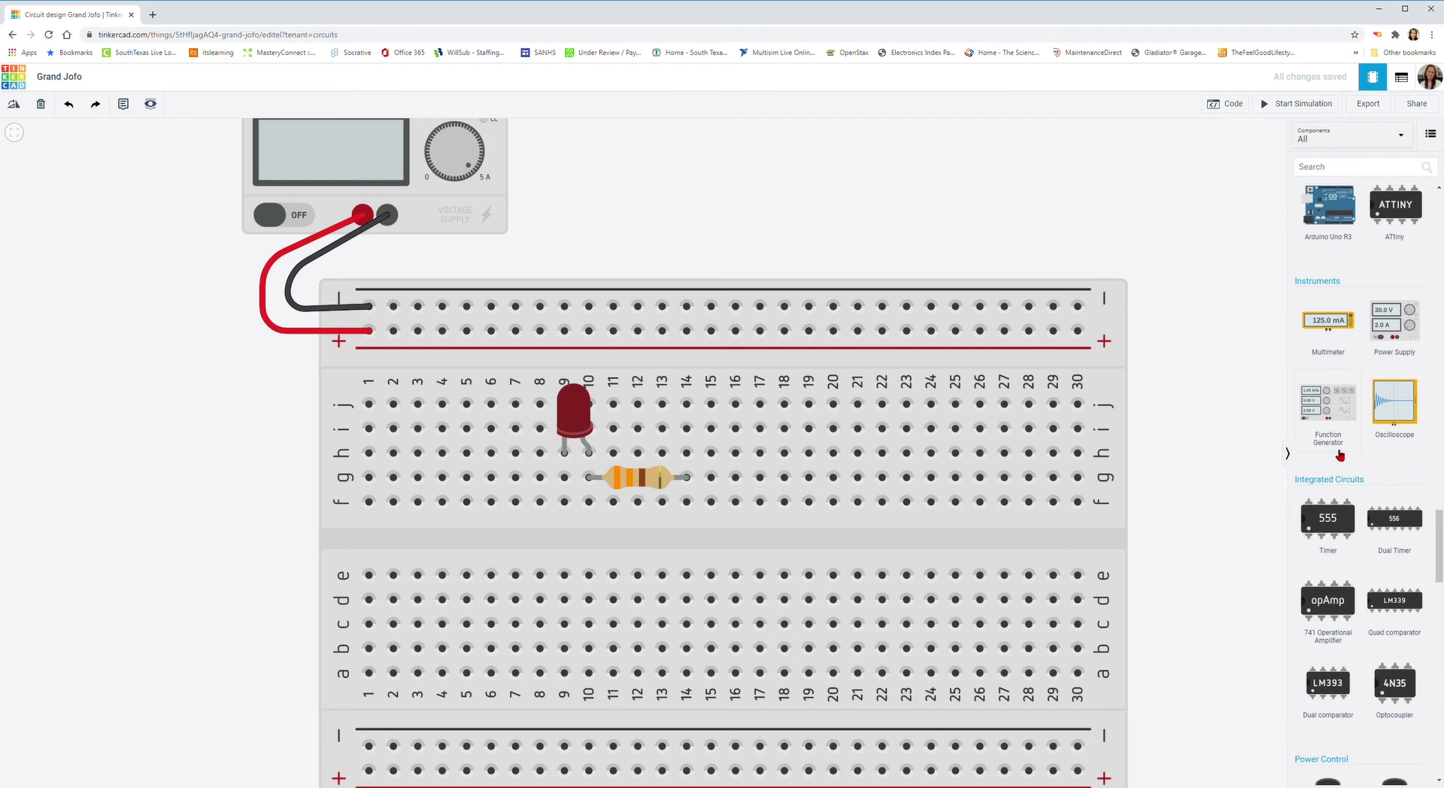
click(1289, 454)
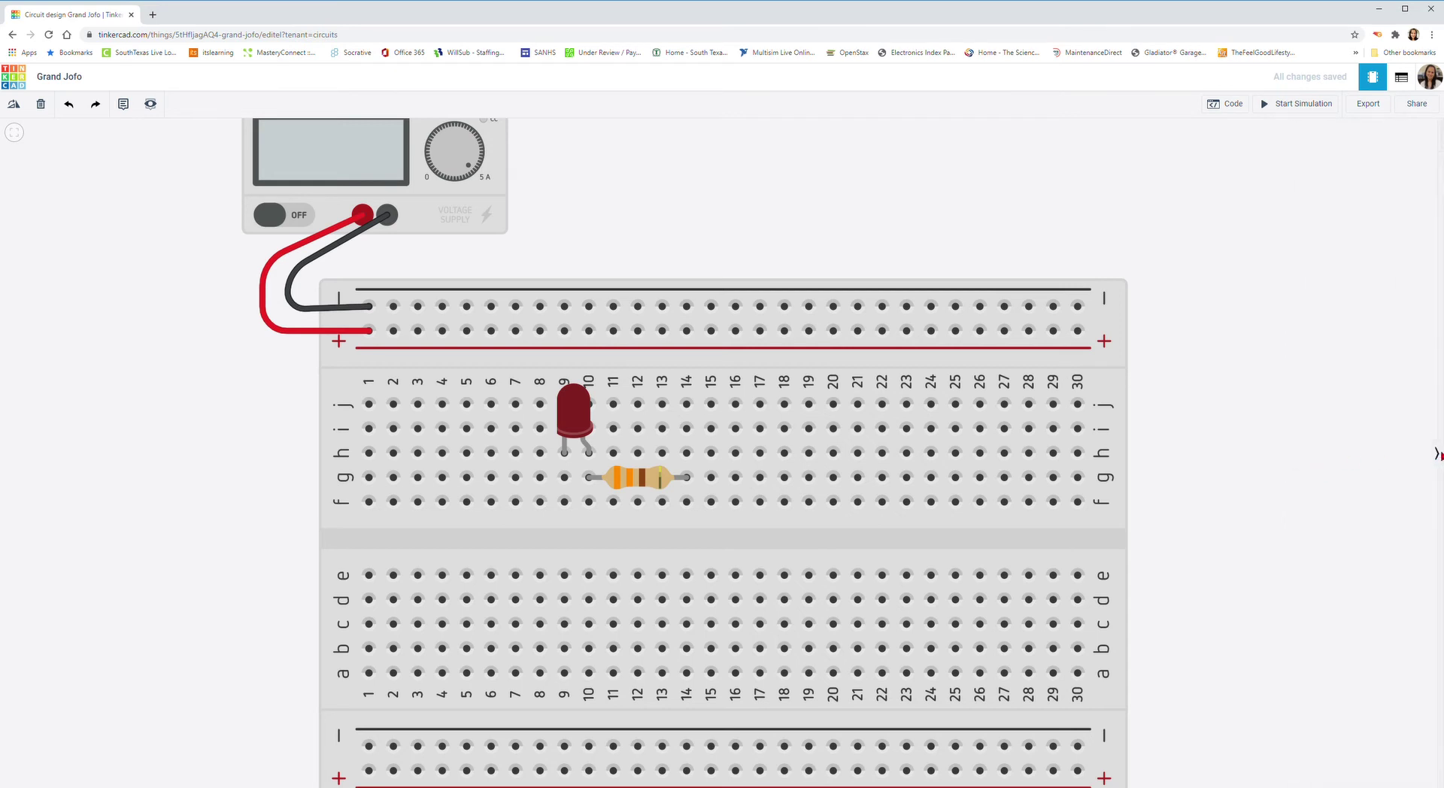
click(1439, 454)
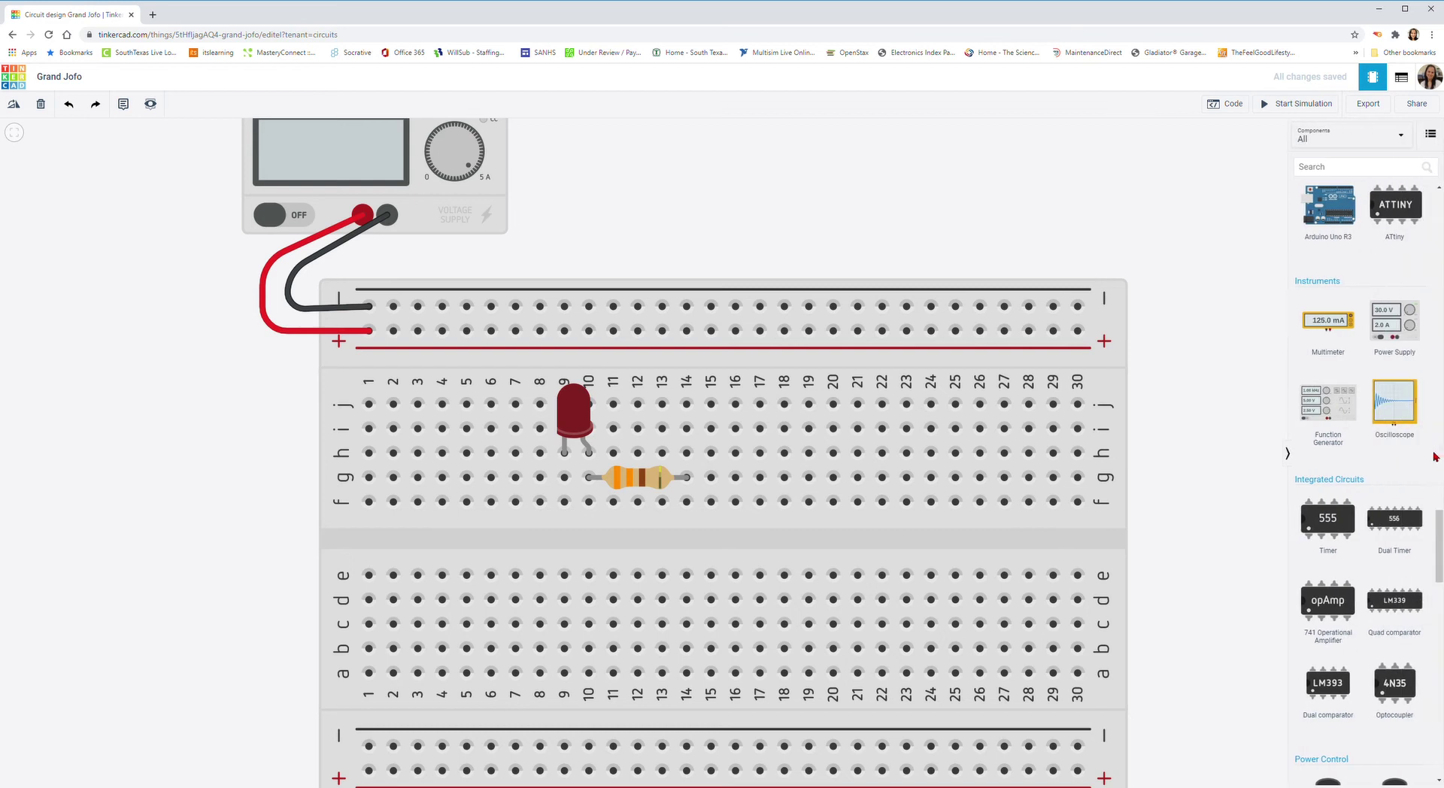
click(1298, 455)
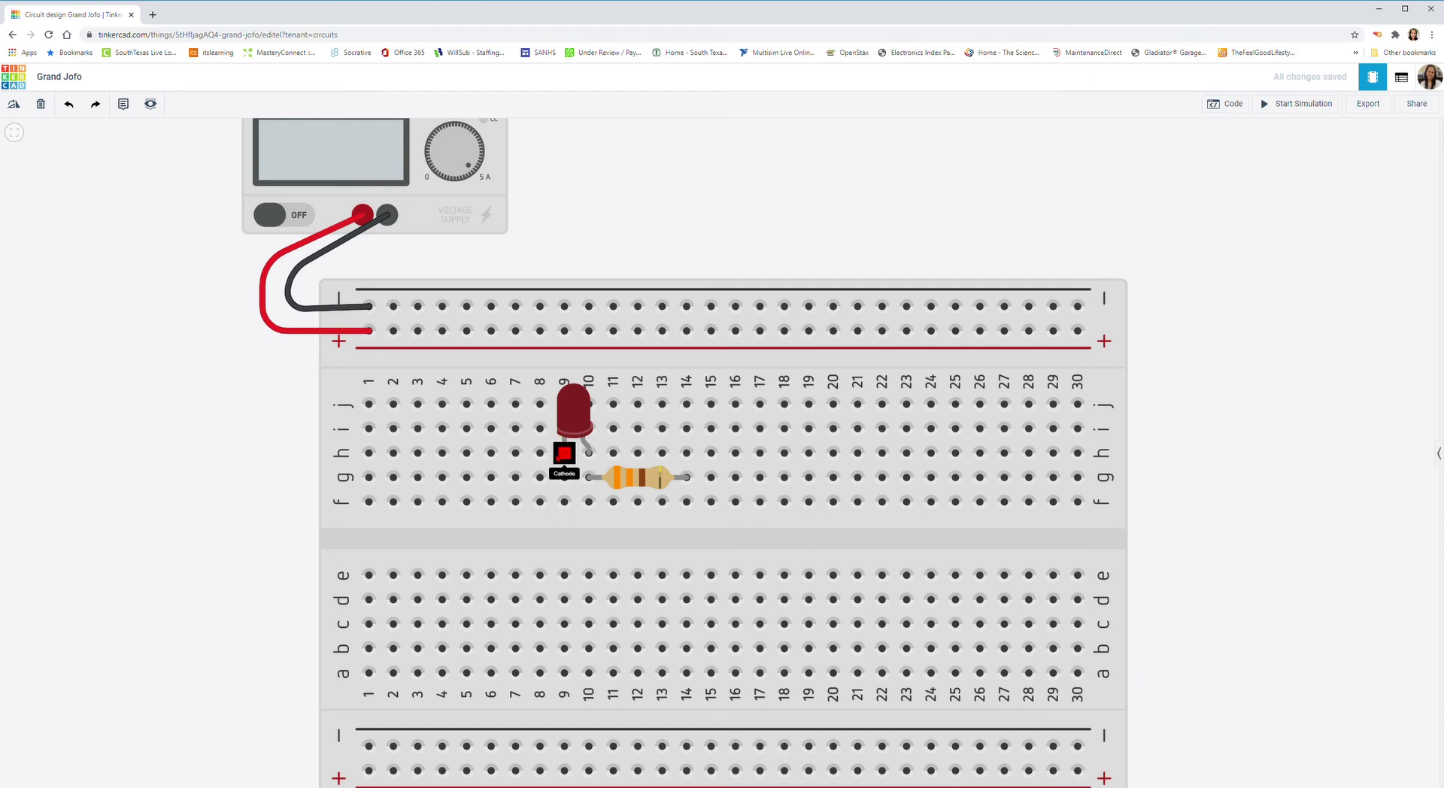
Connect hole g9, in the LED cathode's column, to the upper negative rail above column 7 with a bent black wire.
click(572, 410)
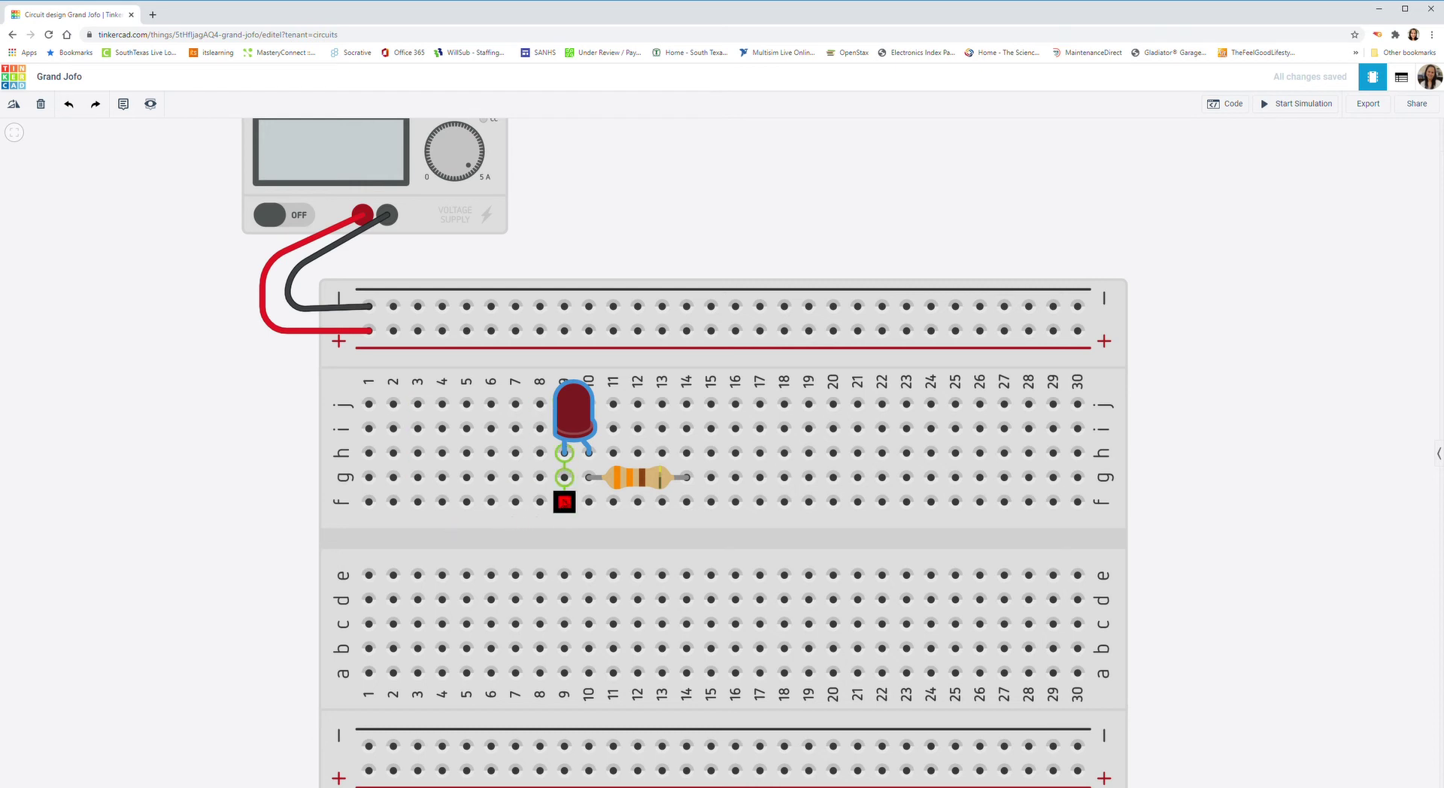
click(564, 477)
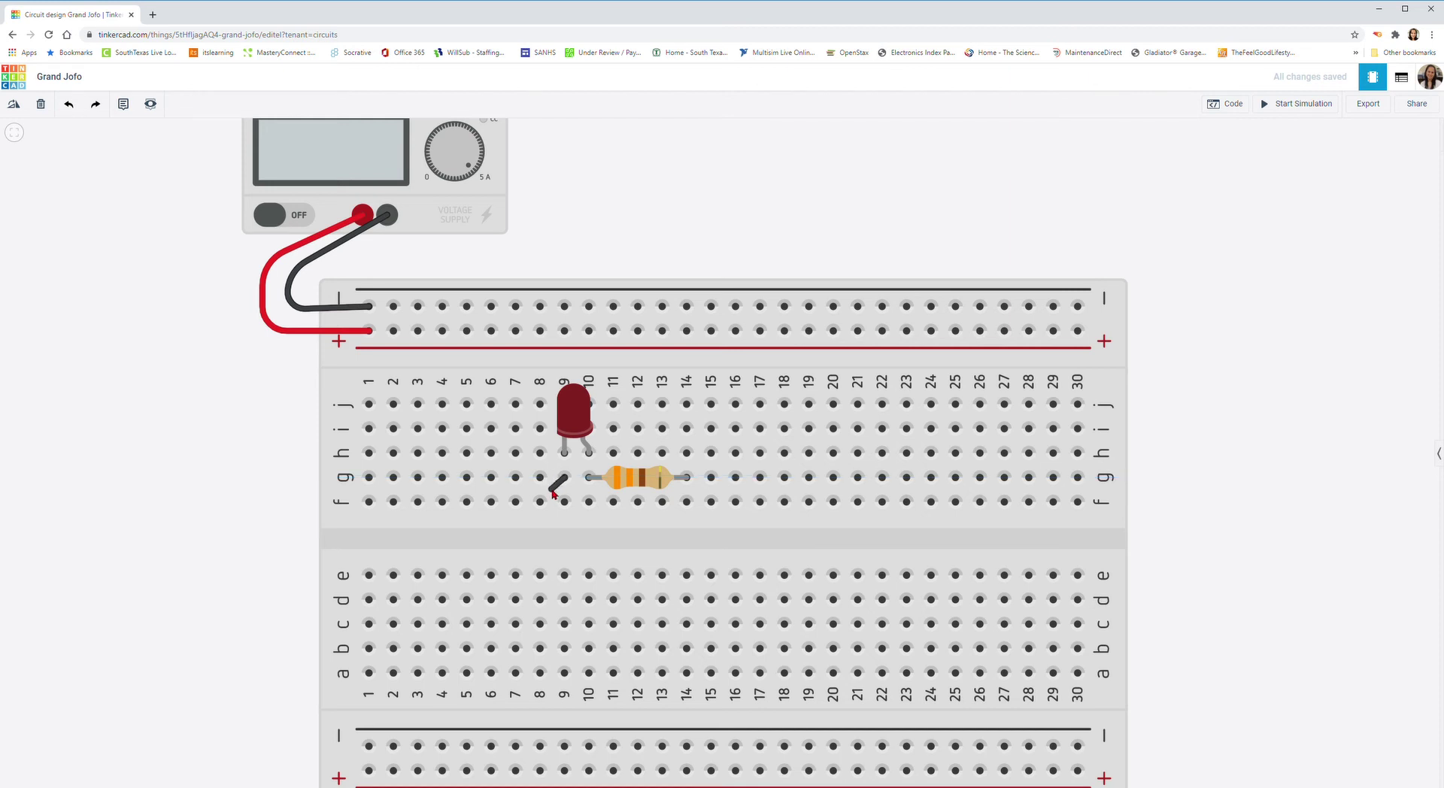
click(503, 492)
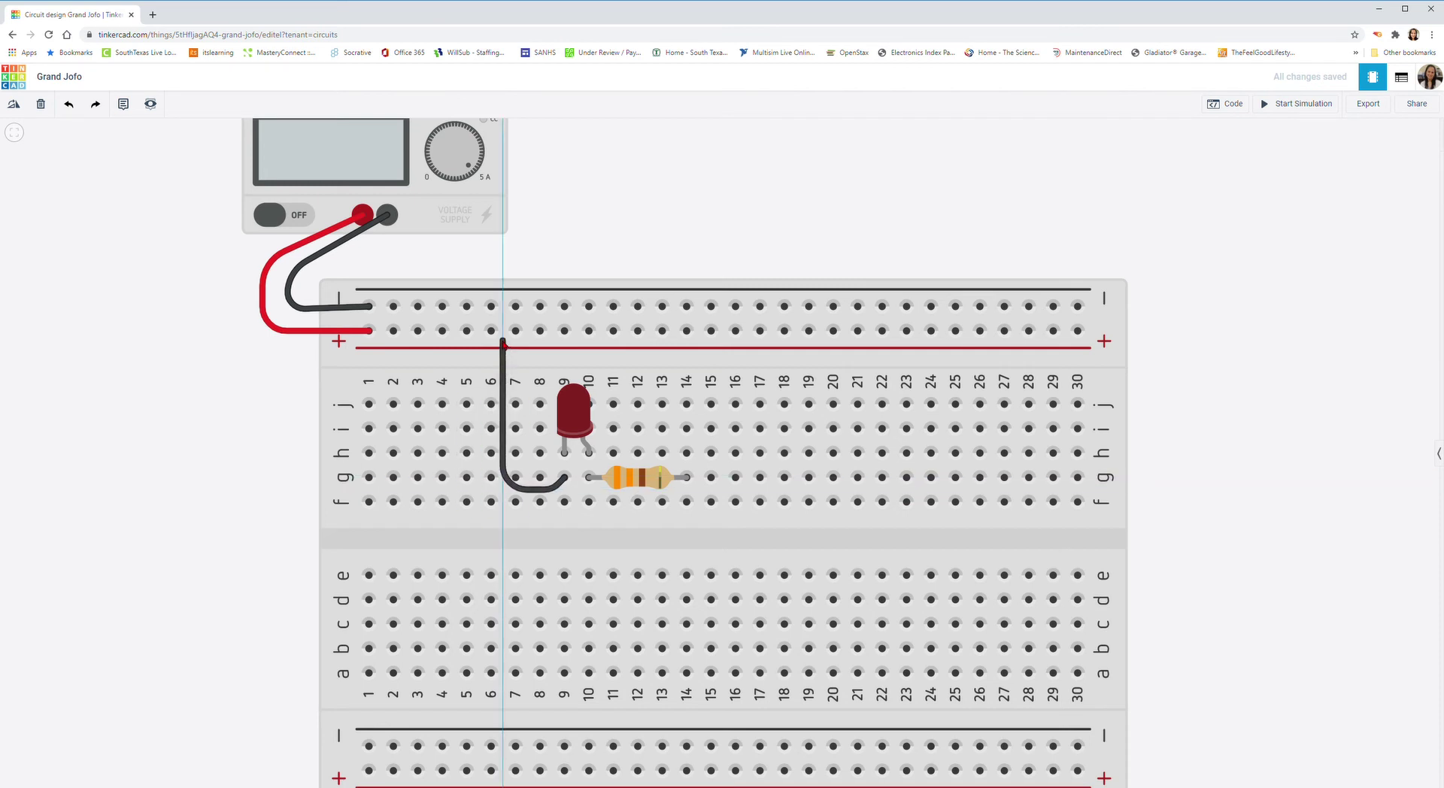
click(516, 307)
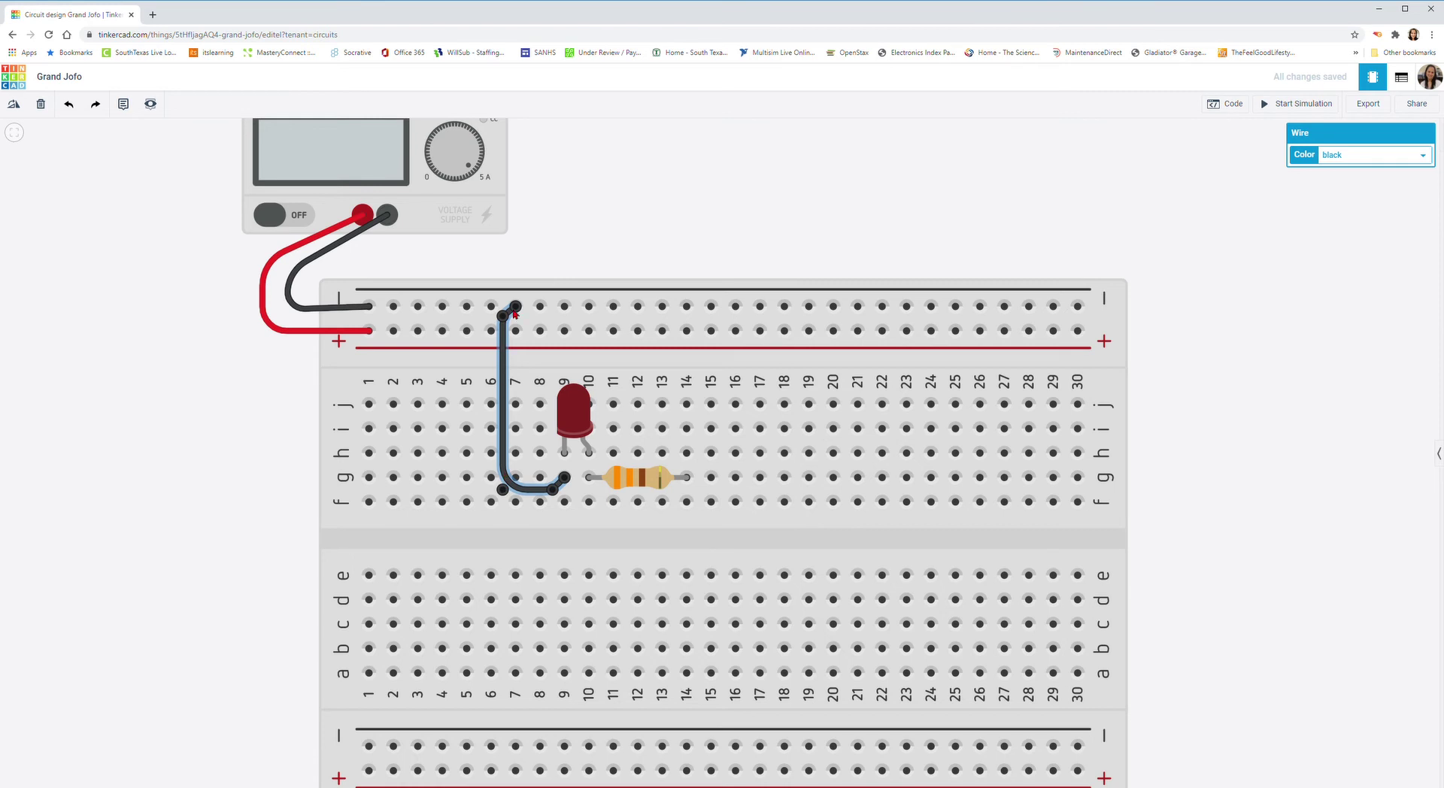
click(585, 243)
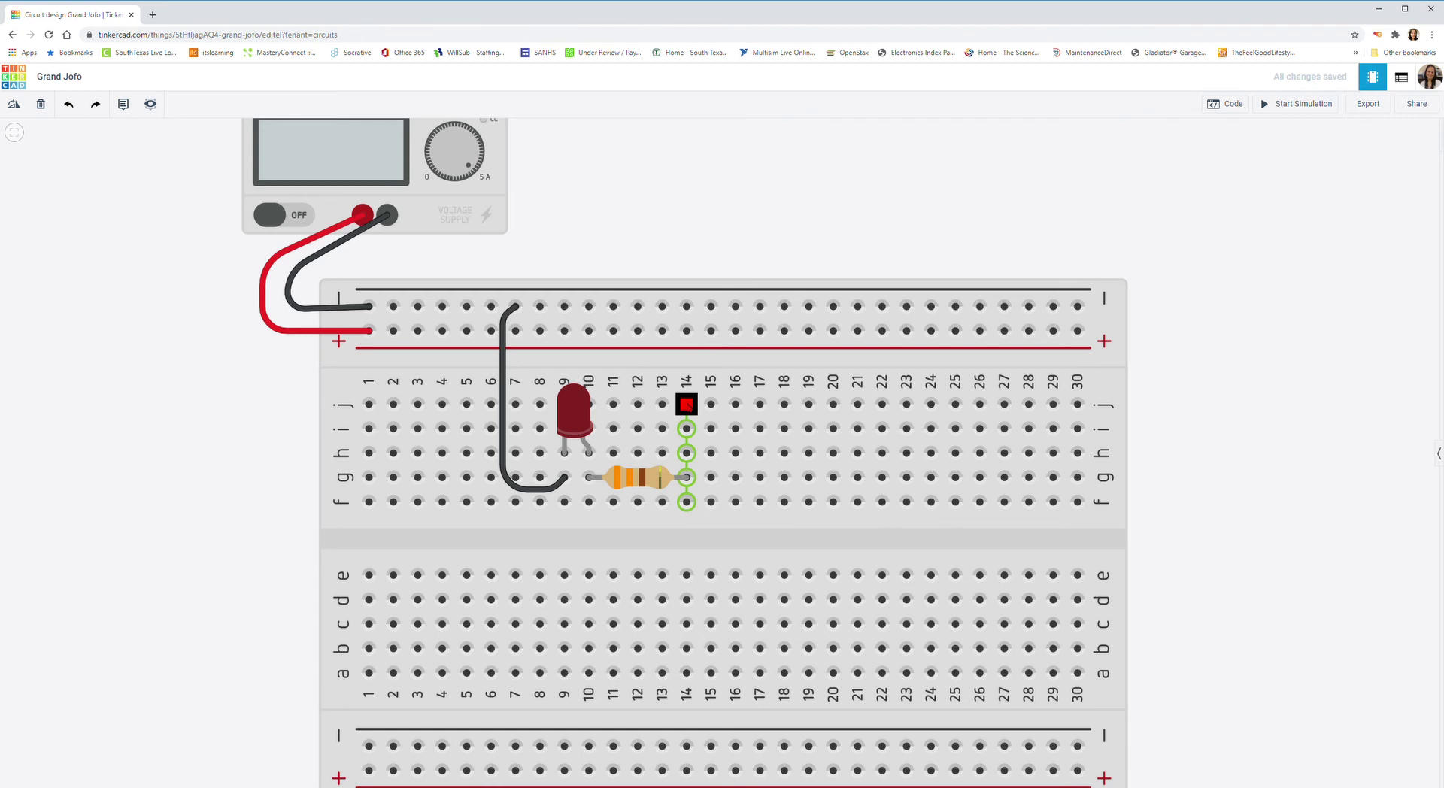
Connect hole j14, in the resistor's column, straight up to the positive rail and colour the wire red.
click(686, 404)
click(686, 330)
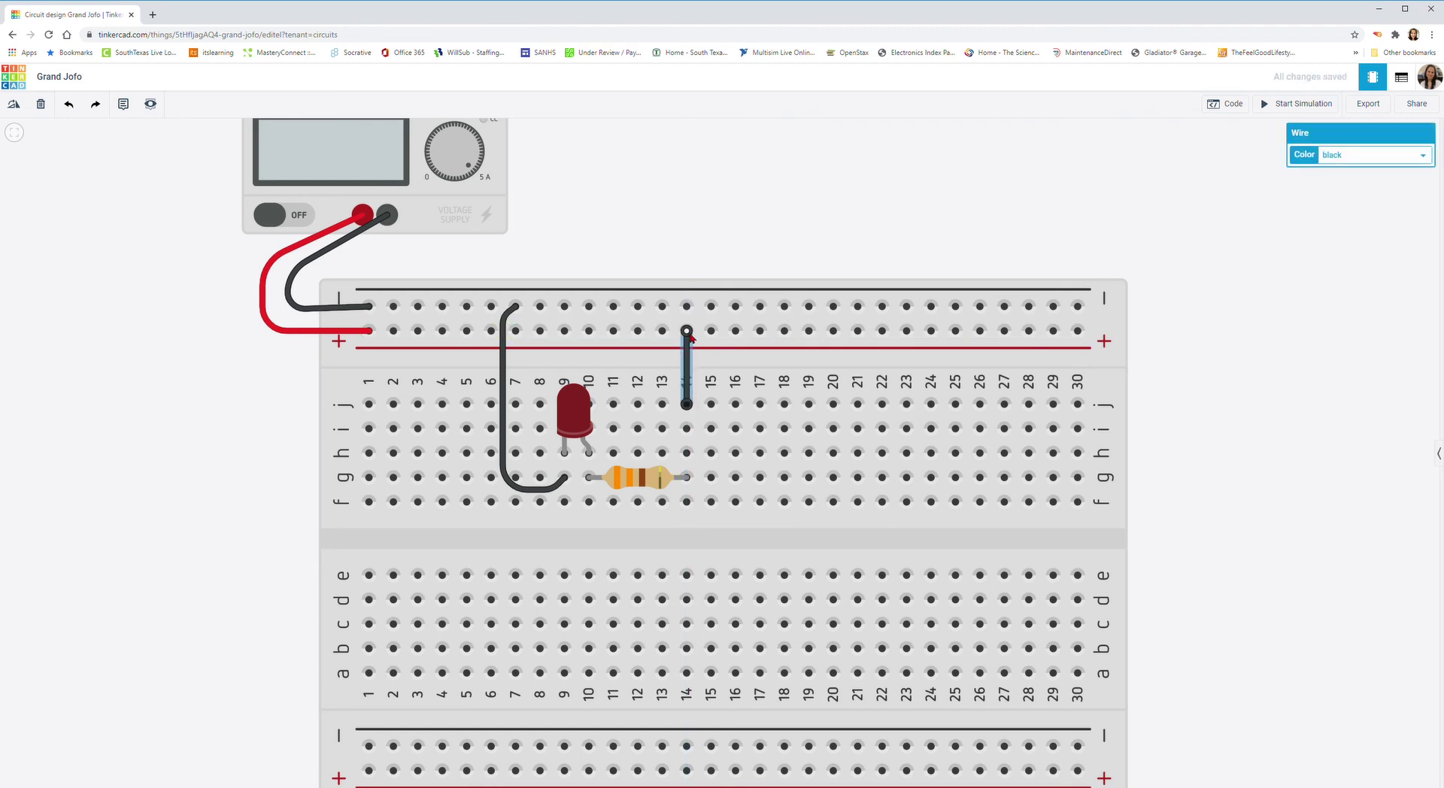
key(2)
click(729, 230)
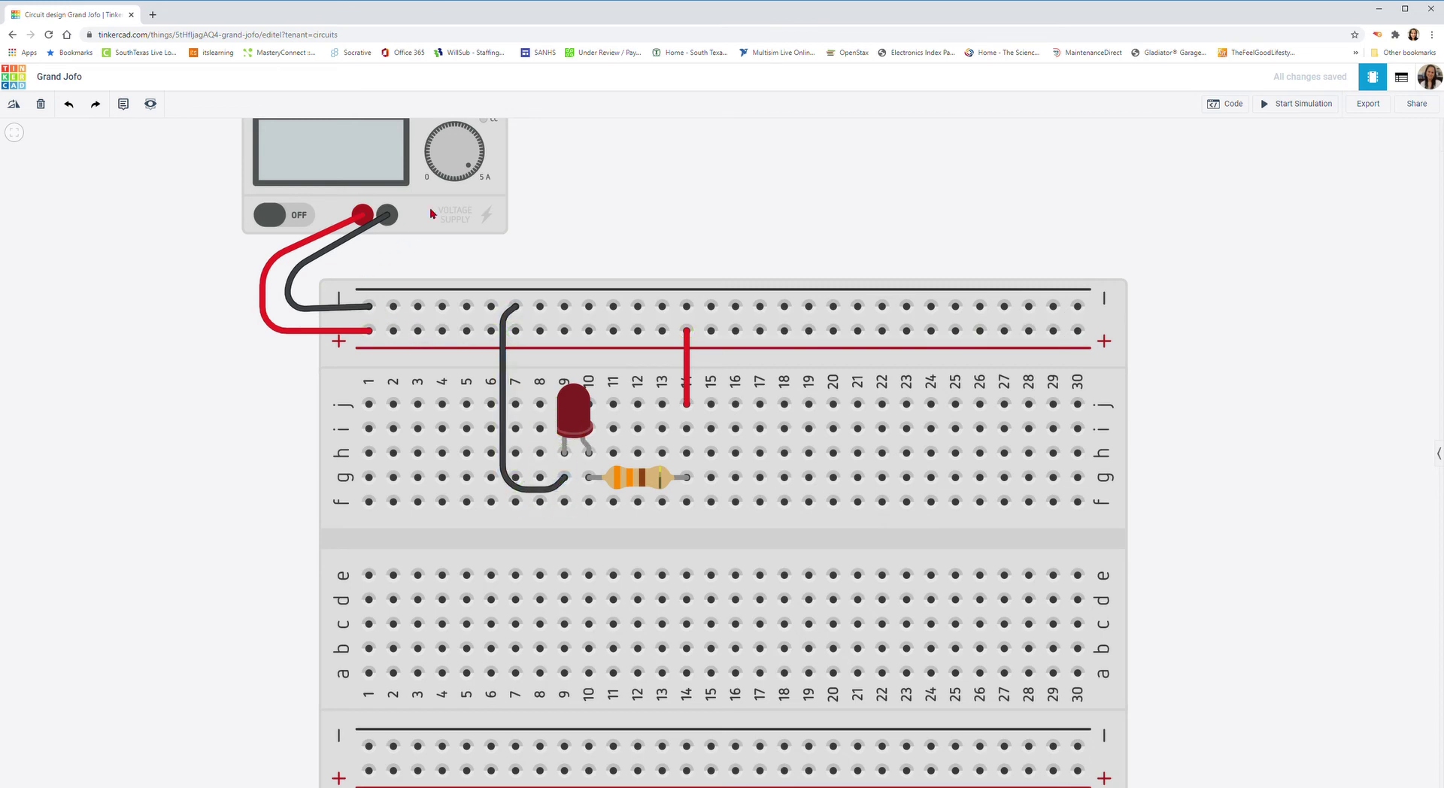
Check the power supply's settings and start the simulation.
scroll(511, 229, down, 3)
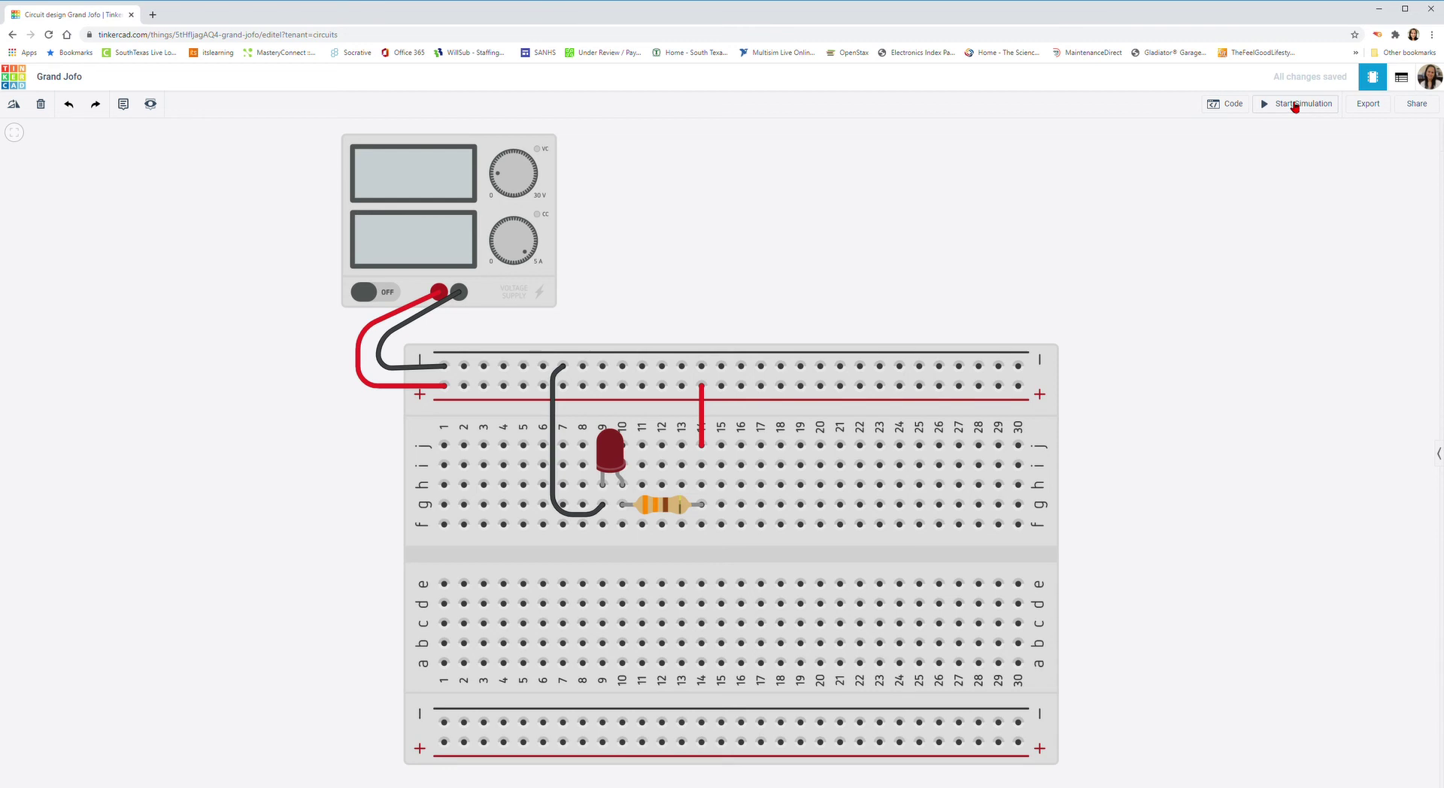
click(489, 210)
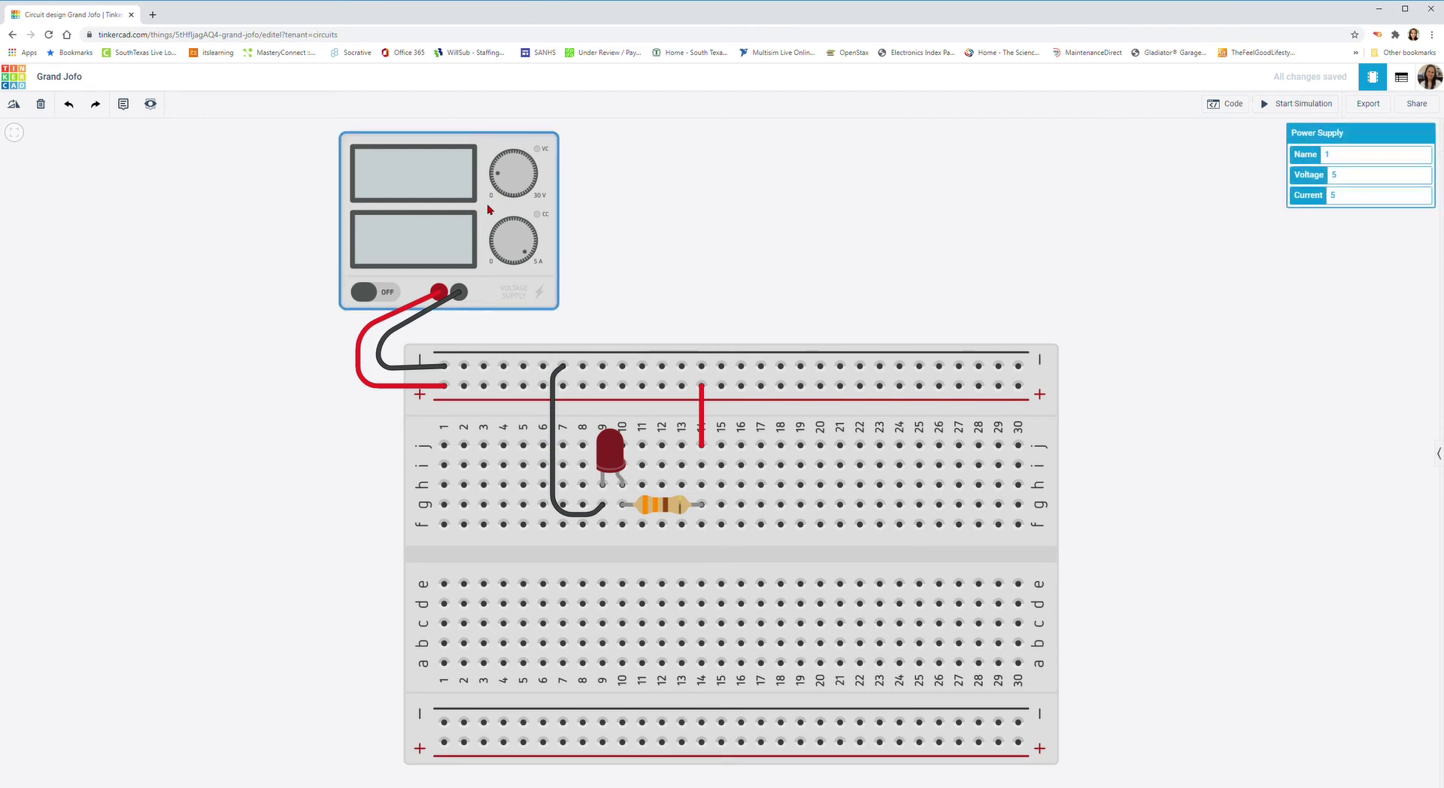
click(826, 248)
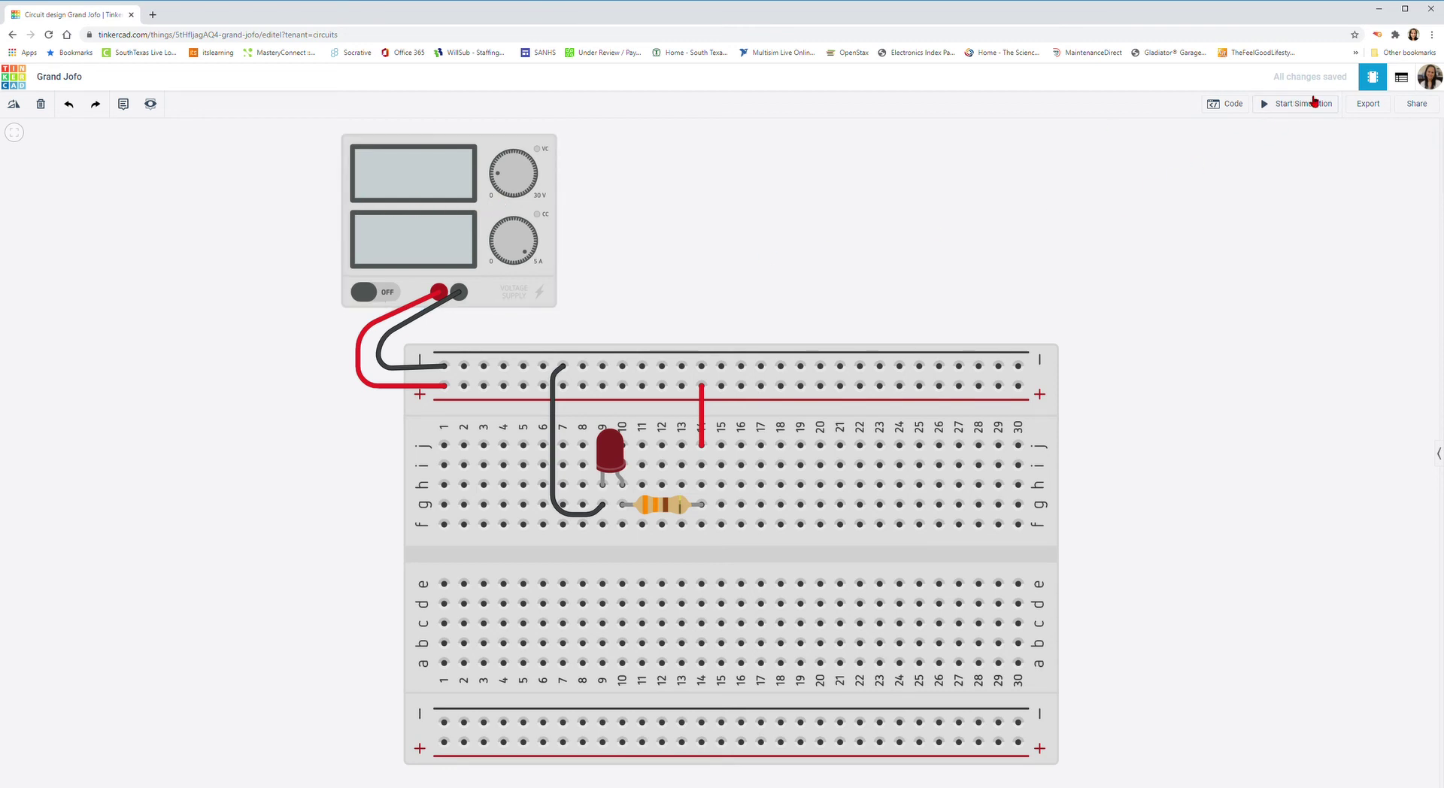
click(1299, 107)
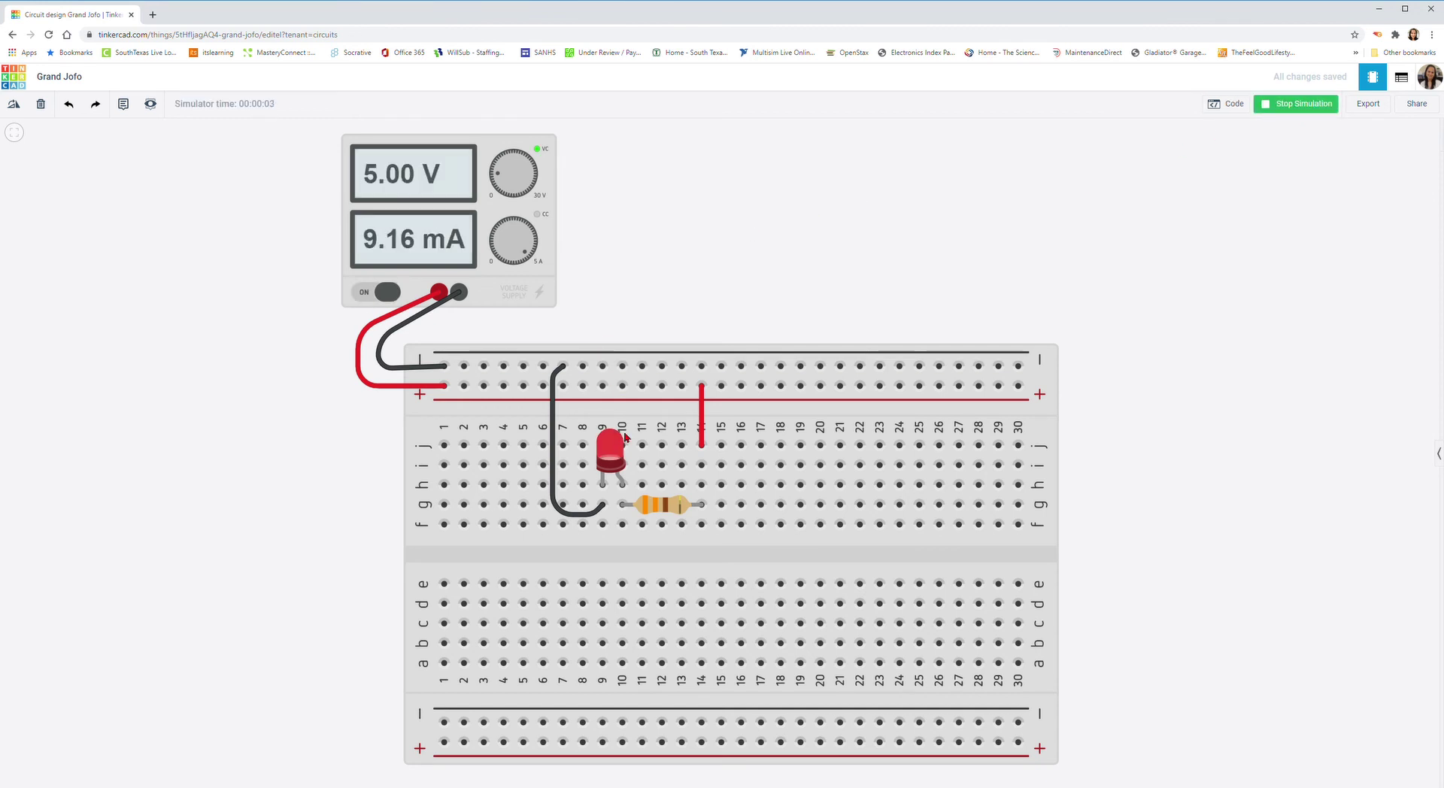
Switch the power supply off and back on while the simulation runs.
click(374, 294)
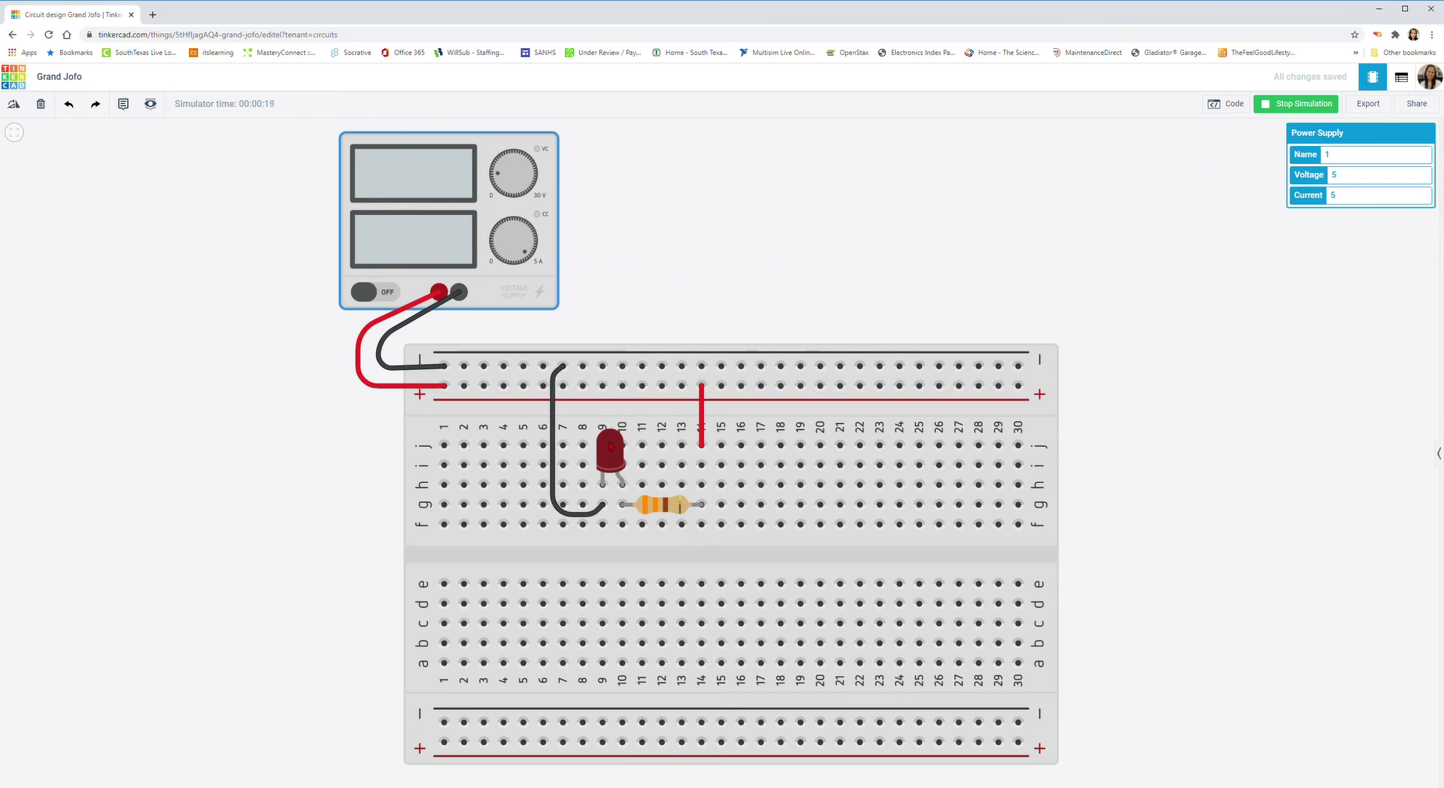
click(382, 300)
click(382, 300)
click(382, 300)
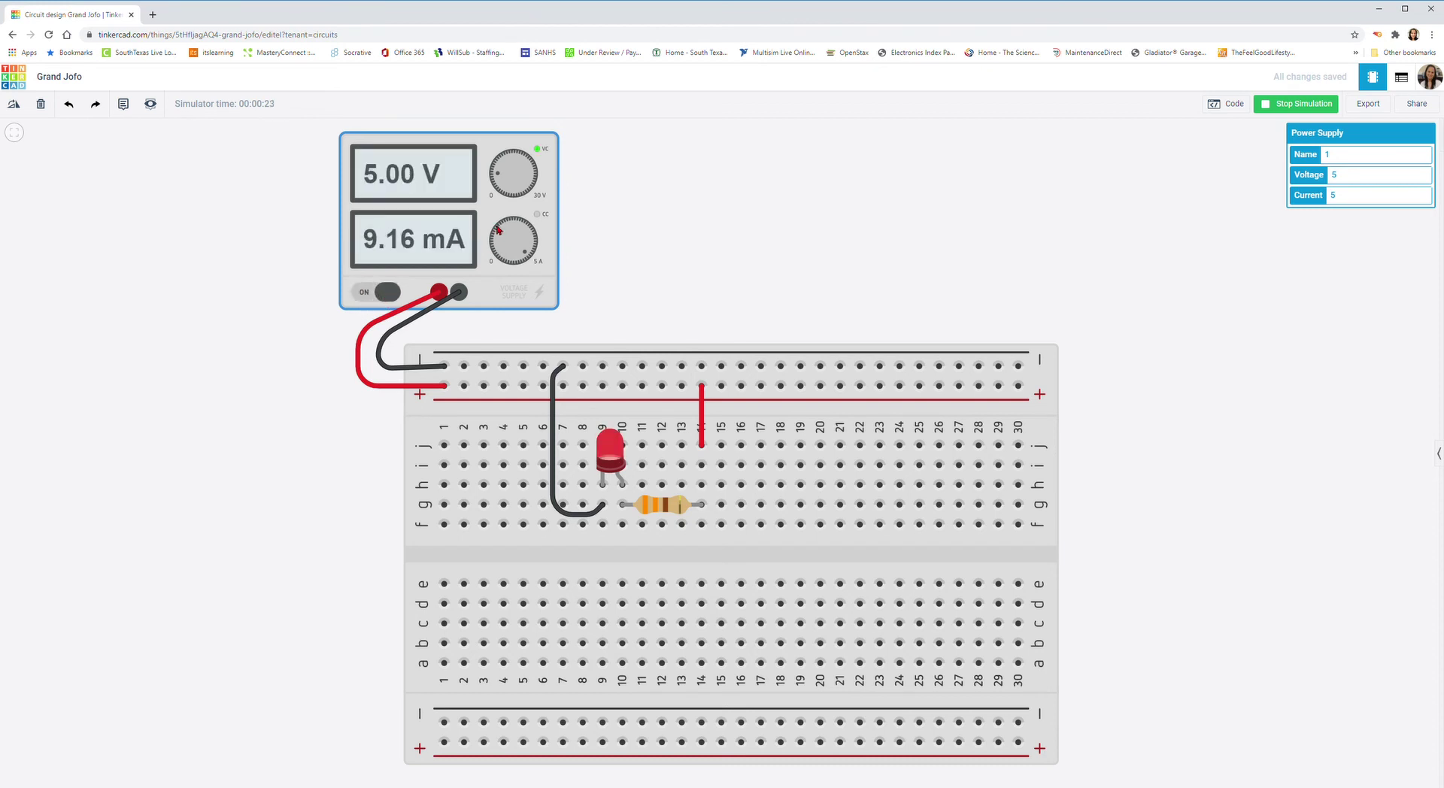
Raise the supply voltage to 30 V and examine the warning on the LED.
drag(499, 177, 544, 200)
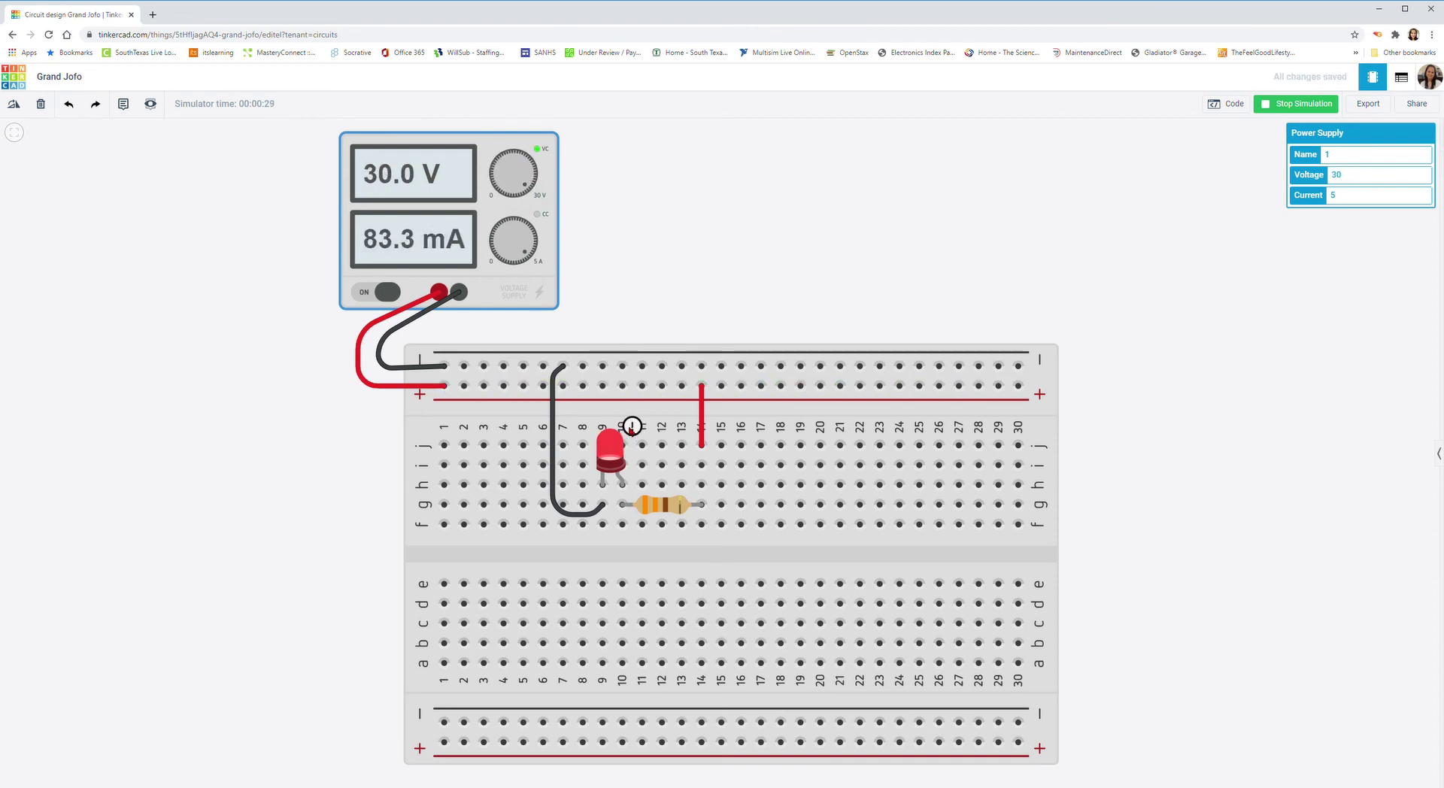
mouse_move(609, 449)
scroll(632, 426, up, 5)
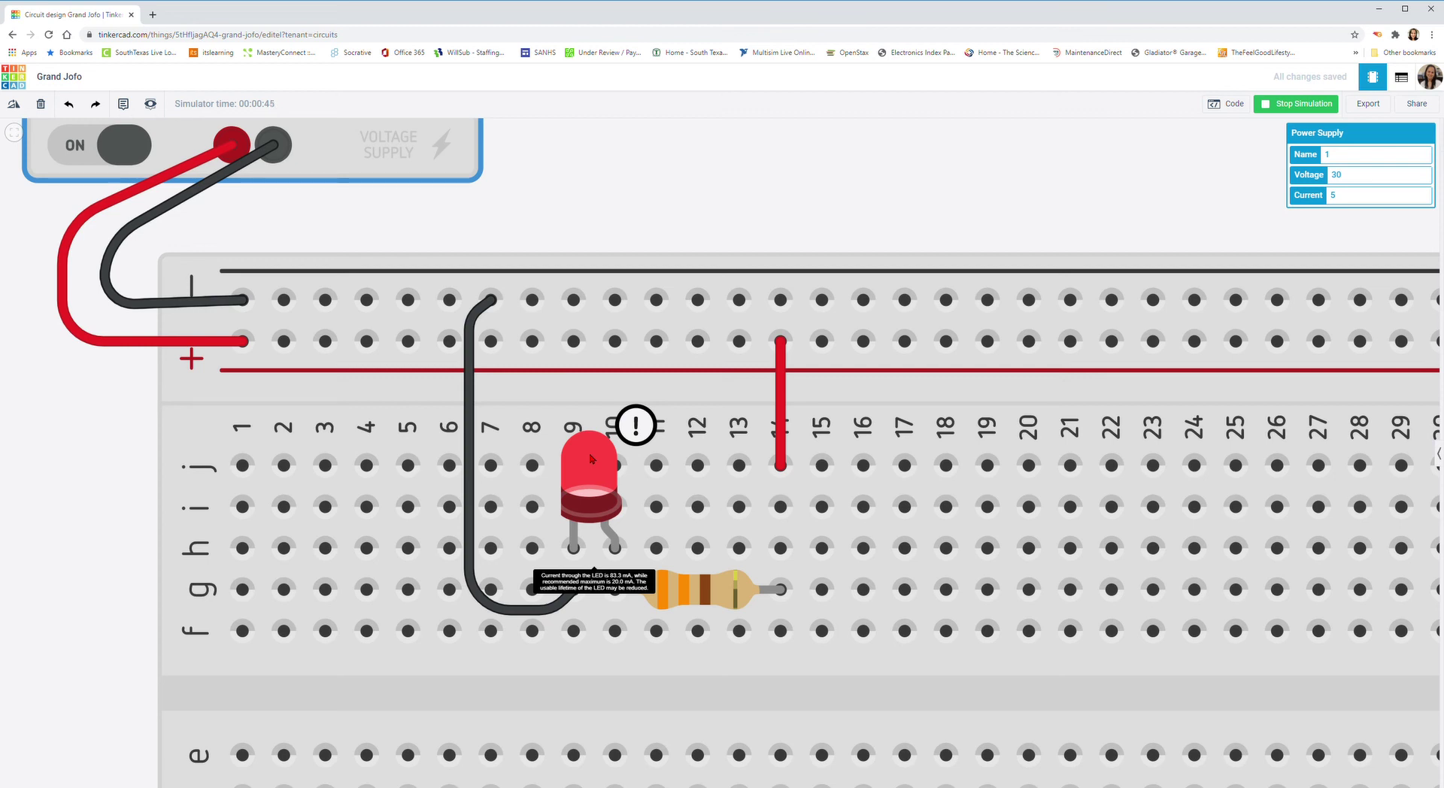
scroll(591, 458, down, 4)
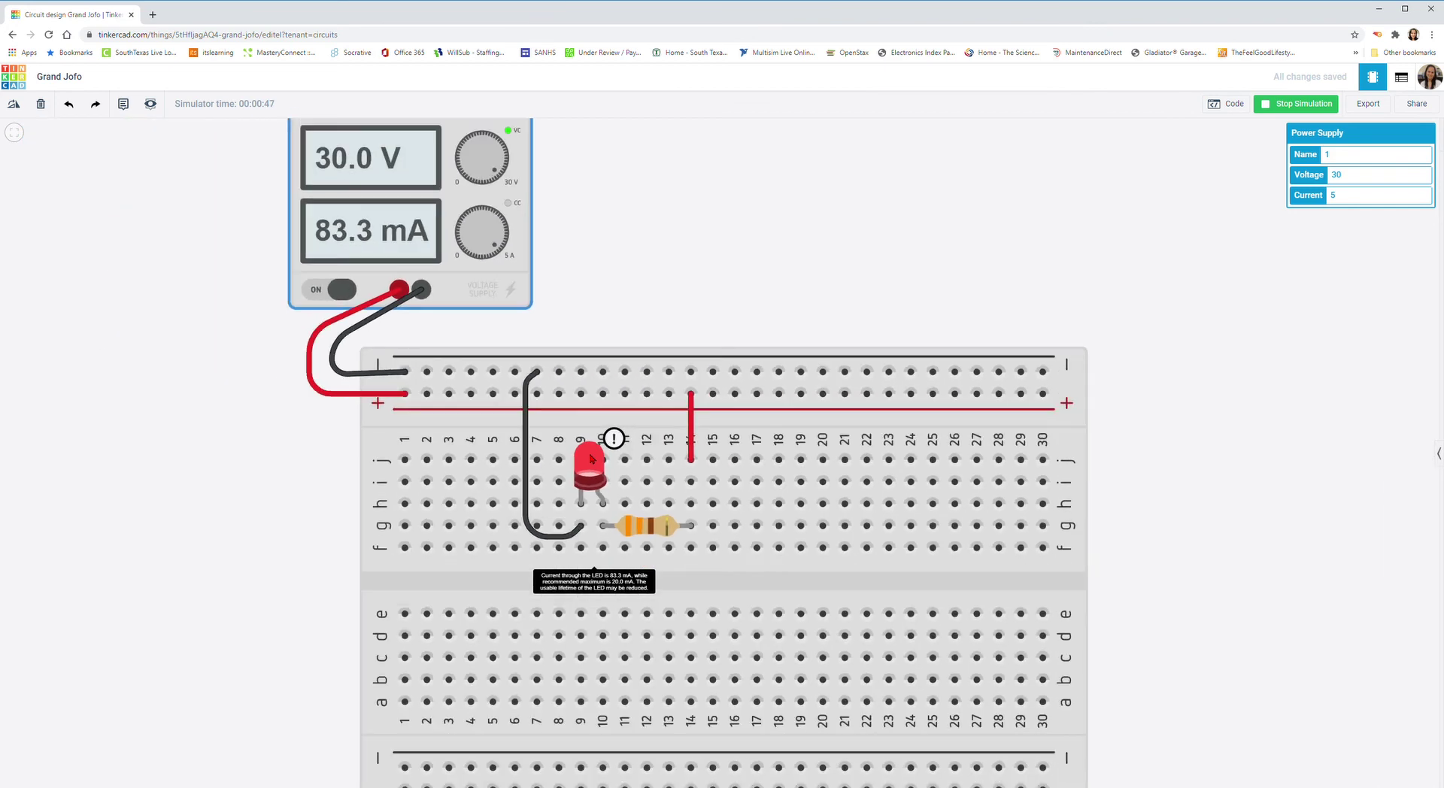
scroll(591, 458, down, 2)
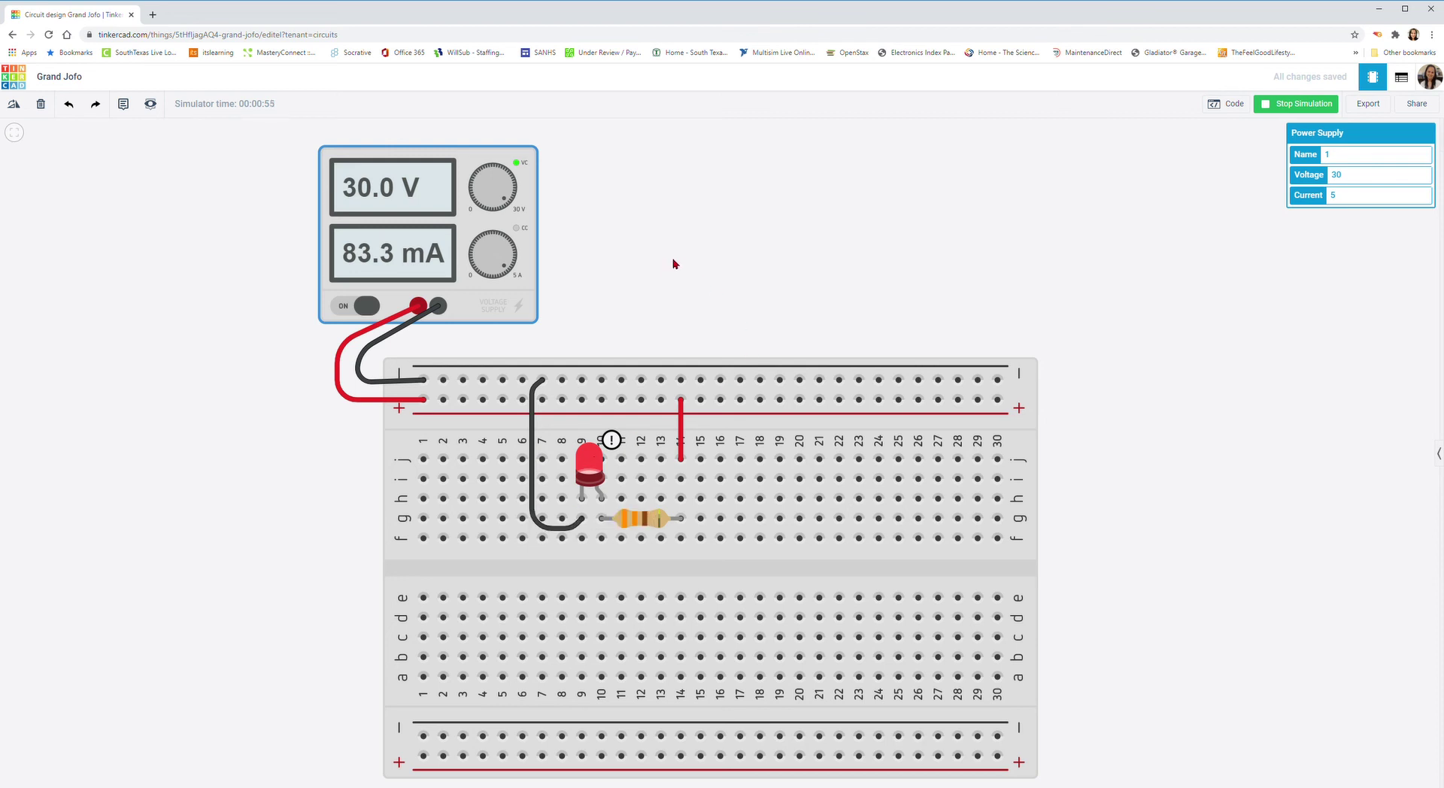
Lower the power supply voltage to 5 V and close the code area.
drag(588, 284, 644, 334)
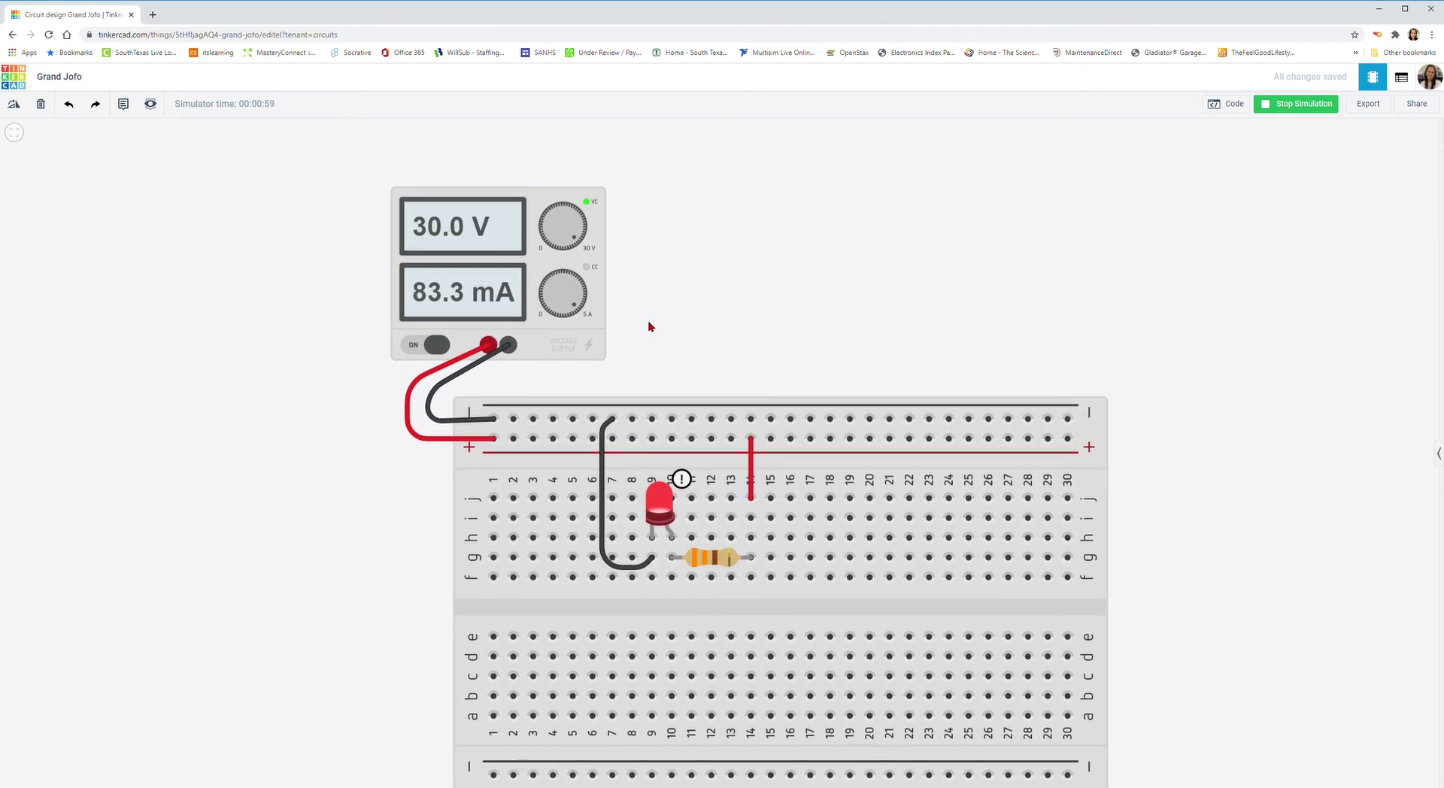
mouse_move(573, 236)
mouse_down()
mouse_move(566, 213)
mouse_move(546, 230)
mouse_up()
click(580, 255)
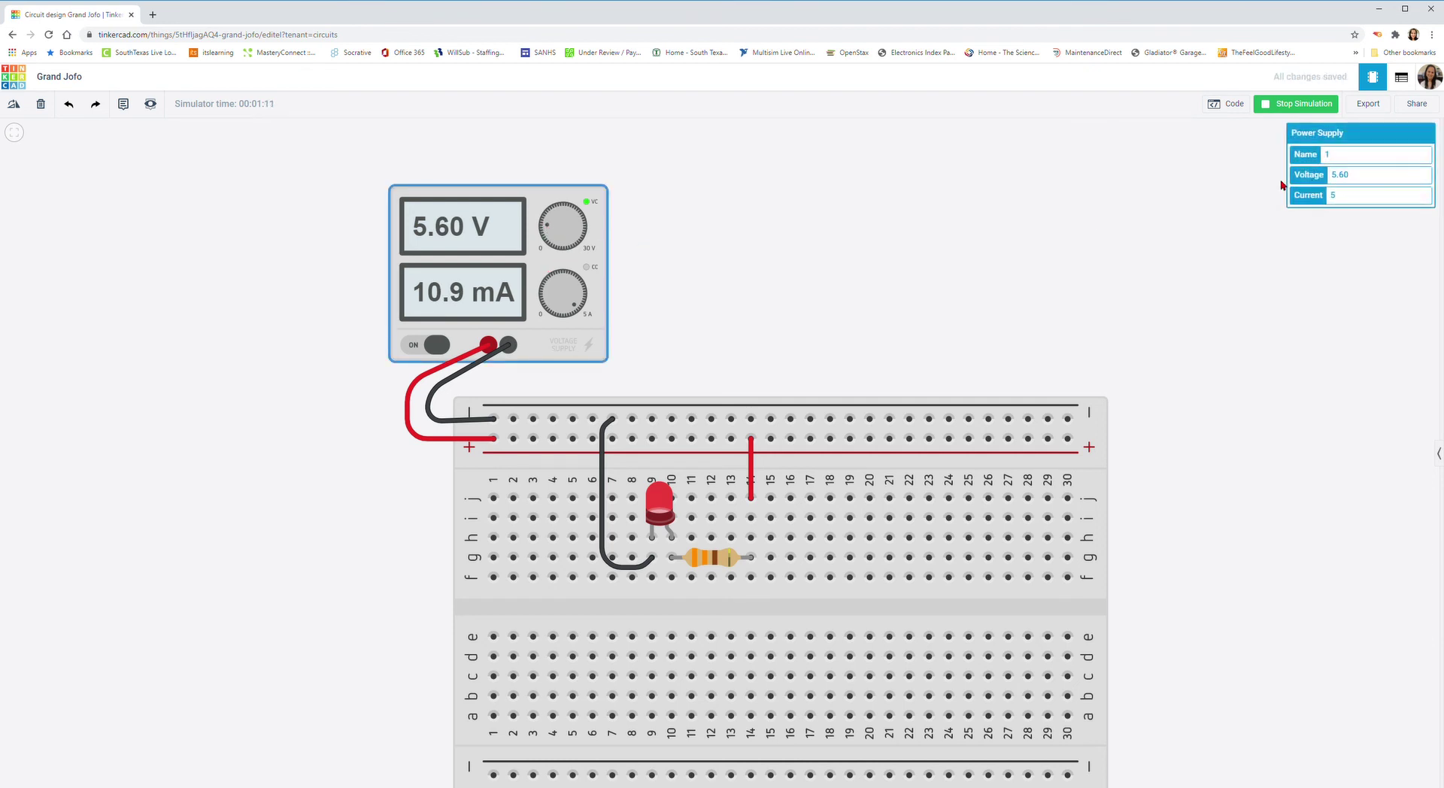
drag(1063, 180, 970, 178)
text(5)
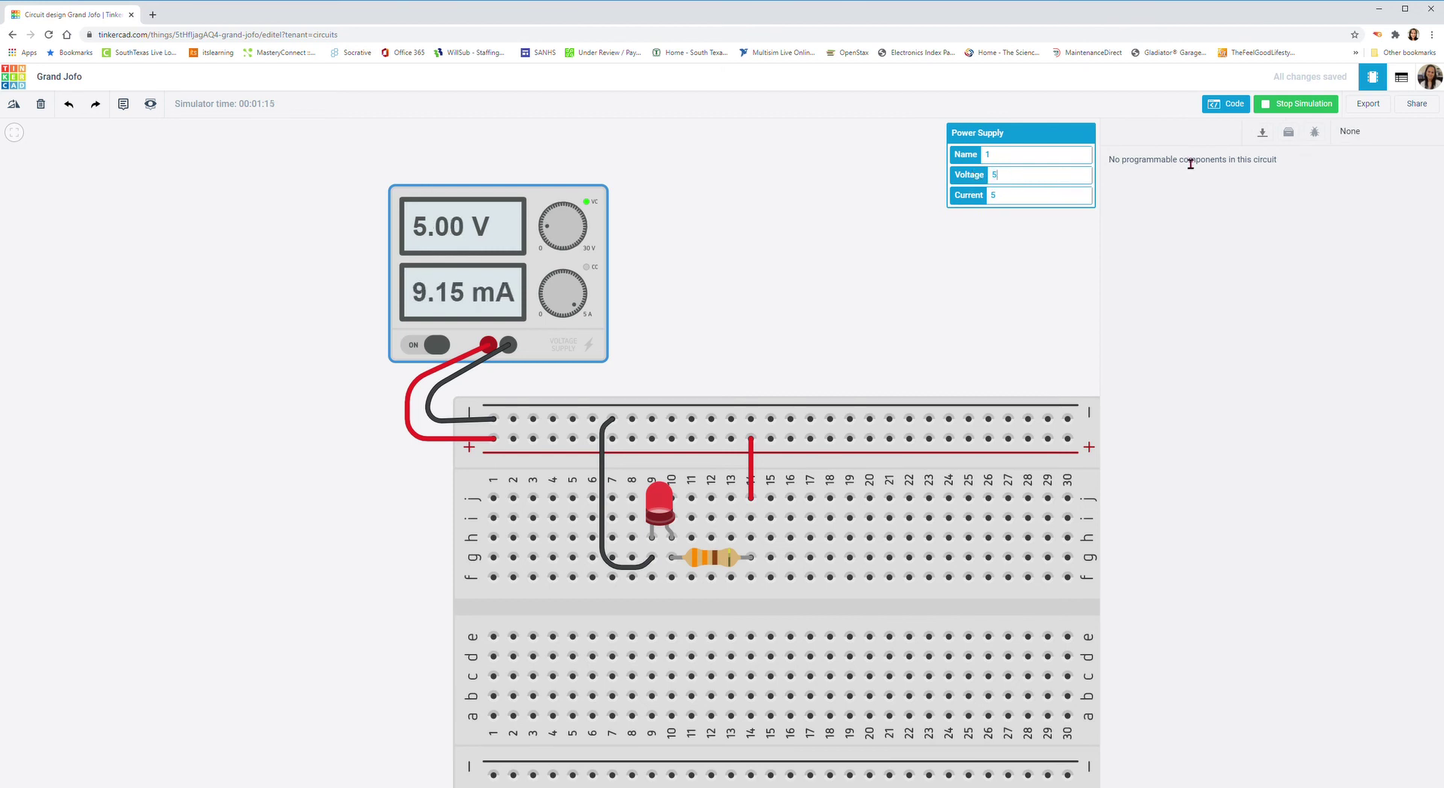
click(1045, 249)
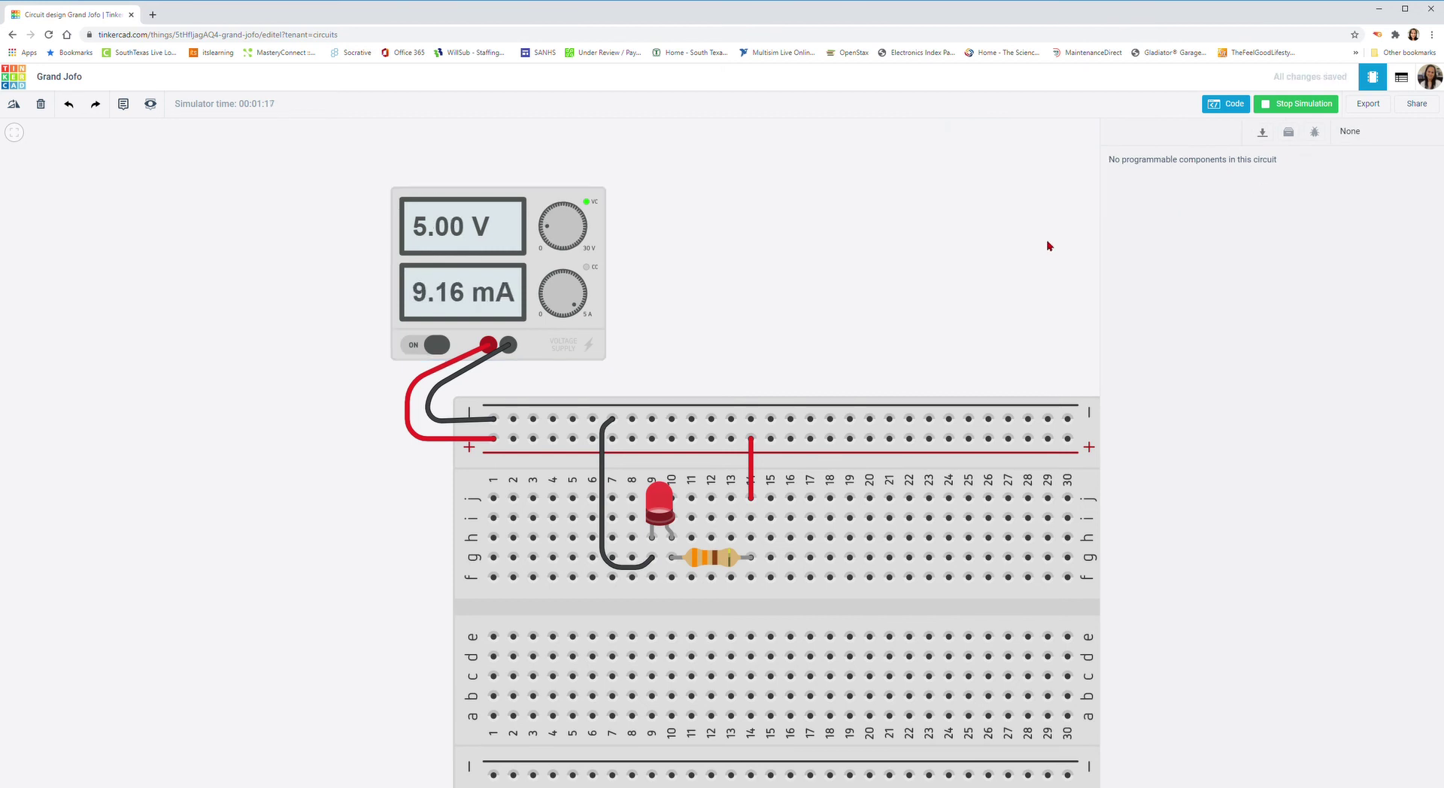
click(1234, 110)
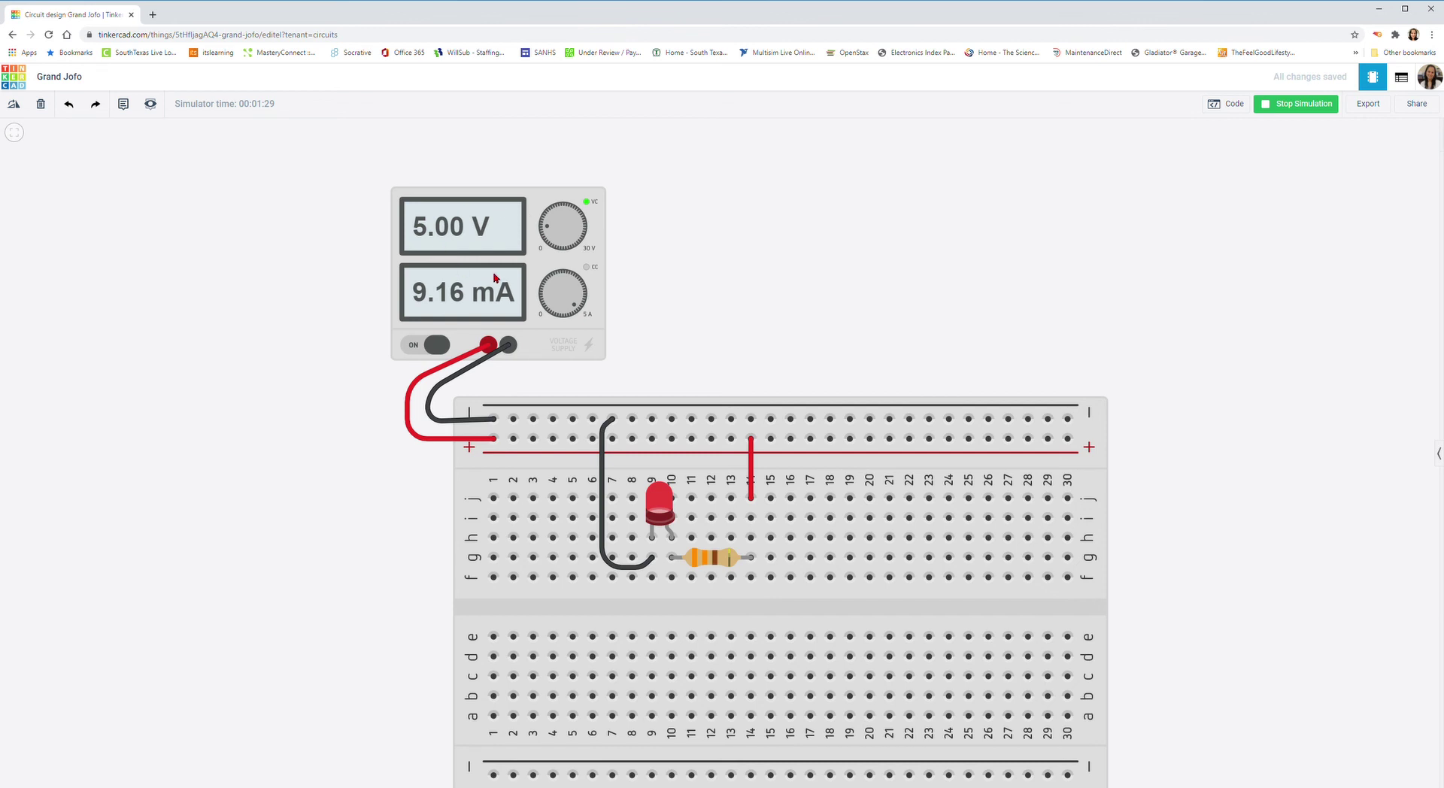
Toggle the power supply off and on once more, and stop the simulation.
click(431, 345)
click(430, 346)
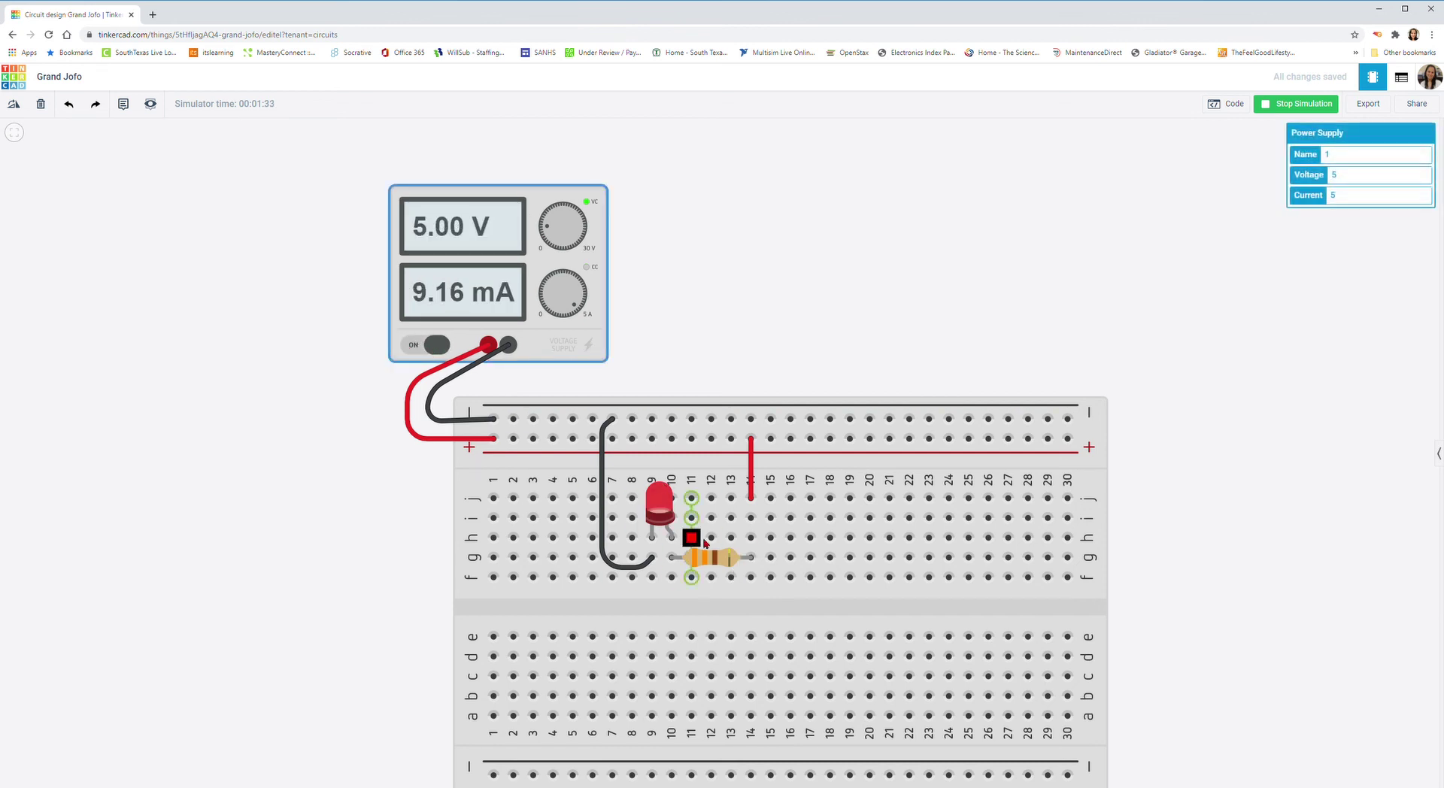
click(1305, 104)
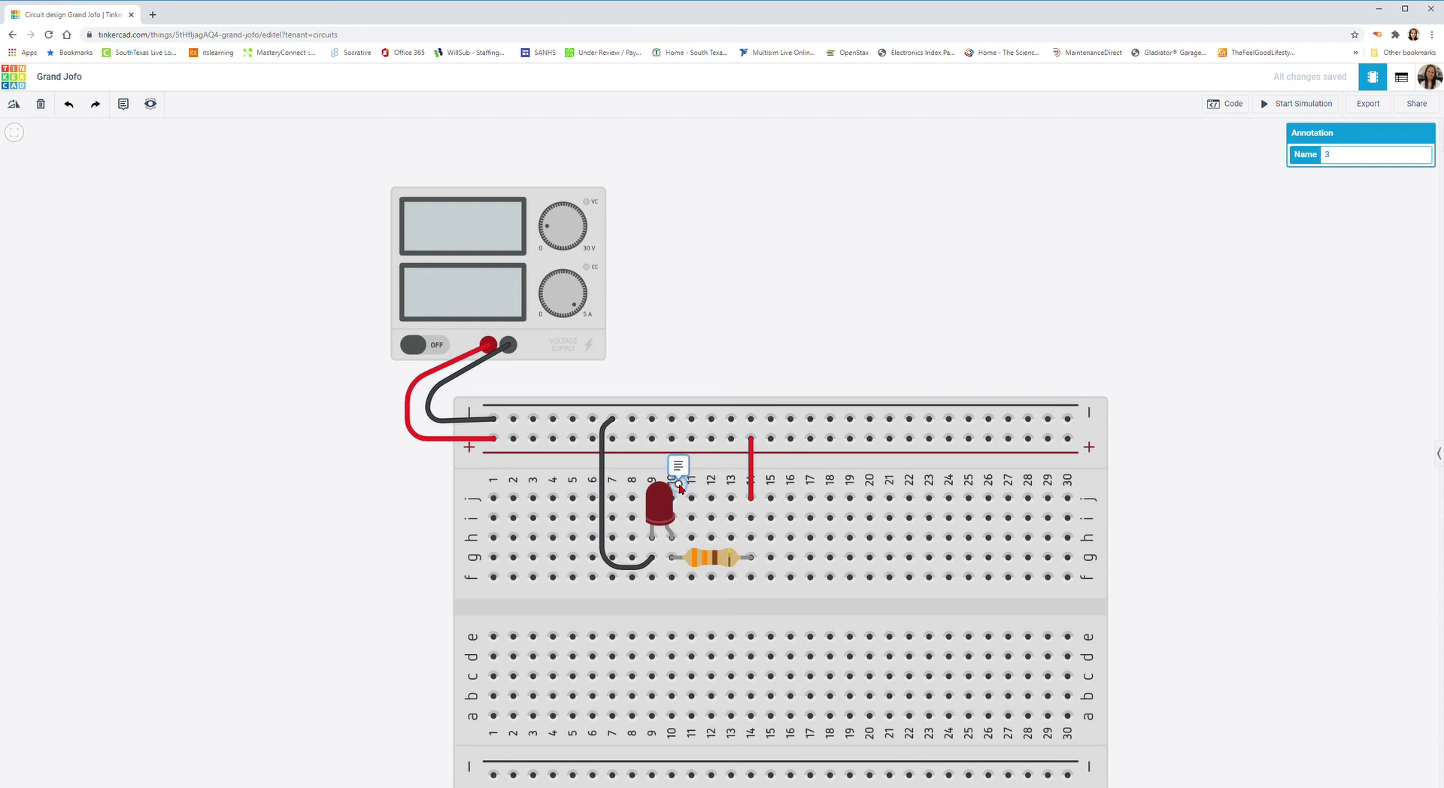
Place a note just above the LED reading "Remember to not put too much current through the LED".
click(678, 484)
click(680, 467)
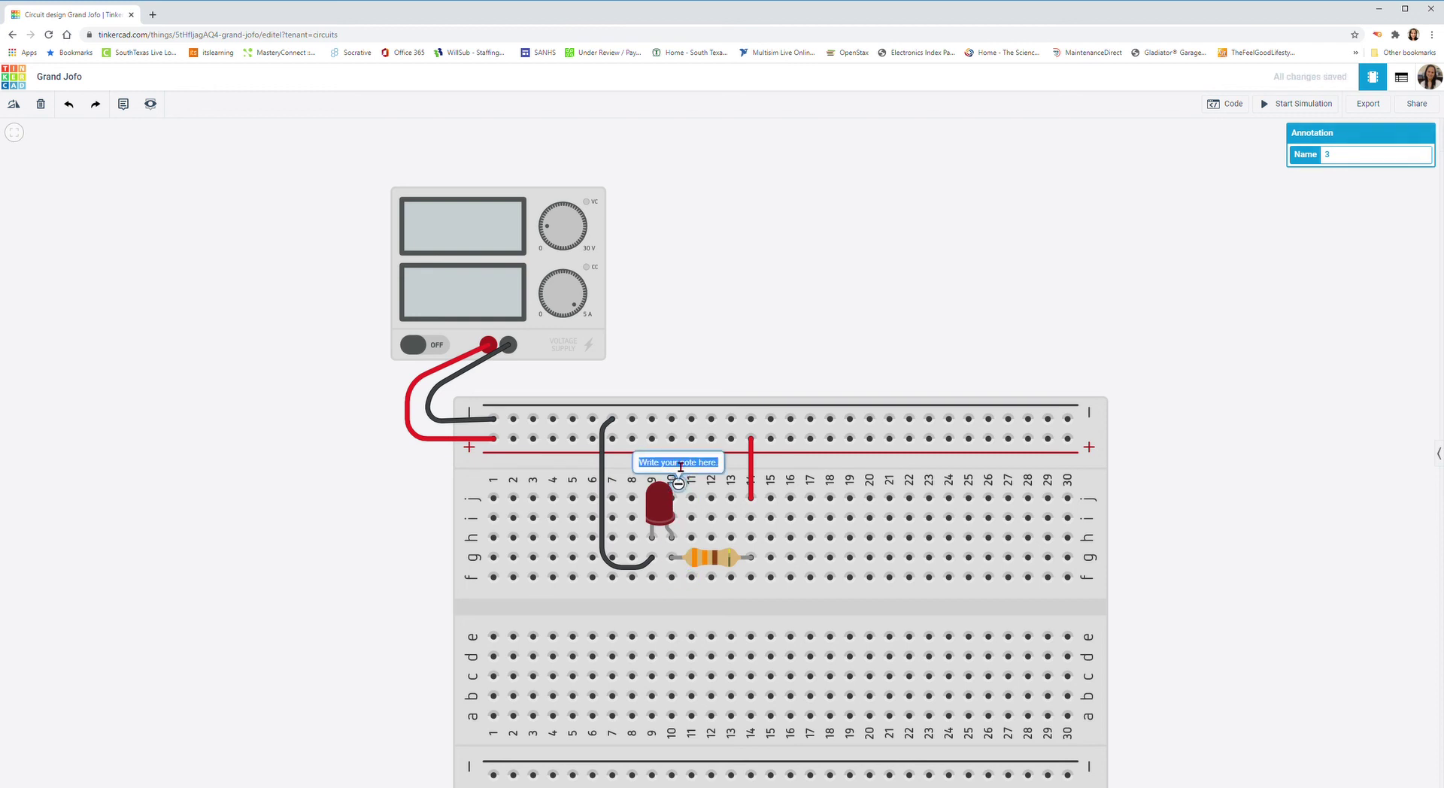
text(Remembe)
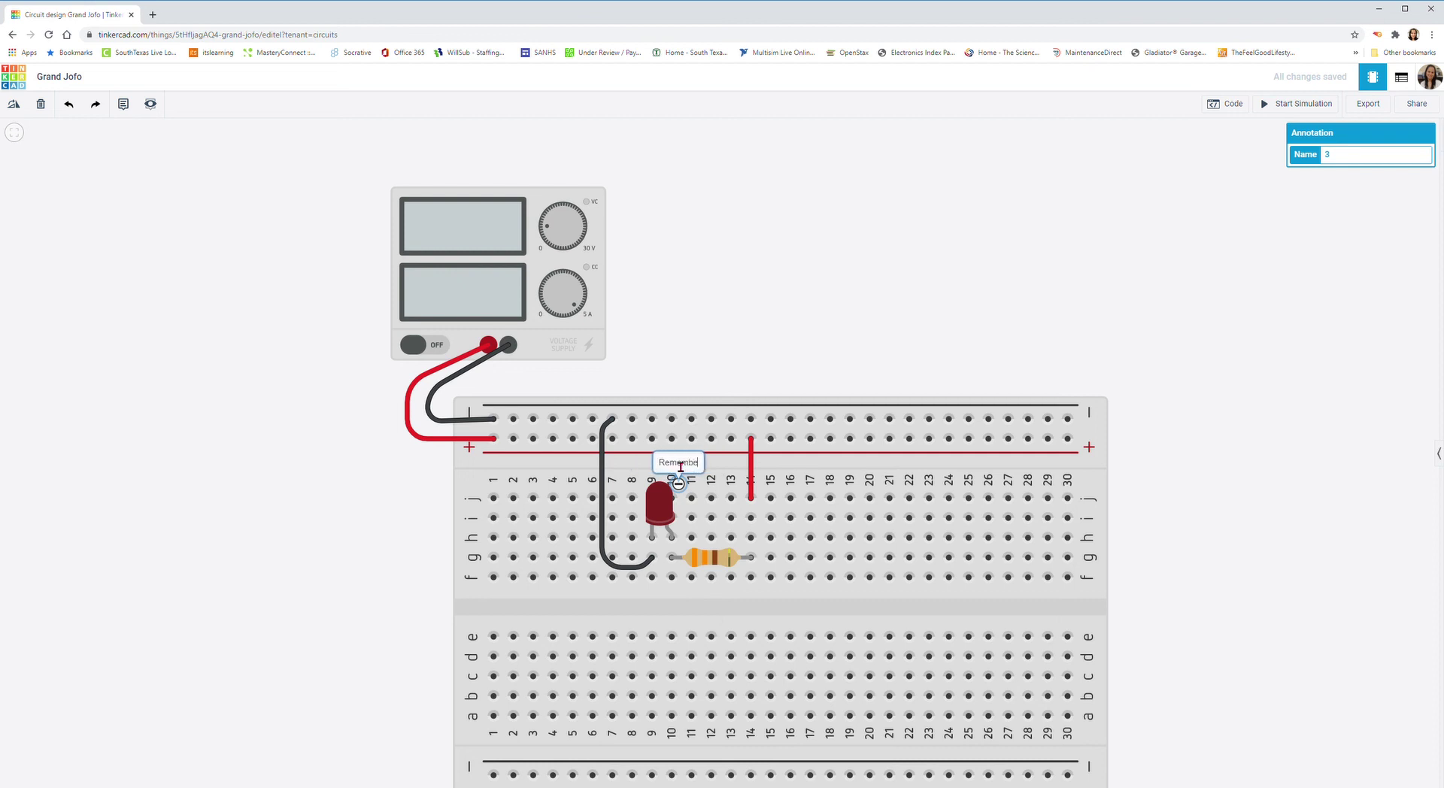
text(r to not put too much current through the LED)
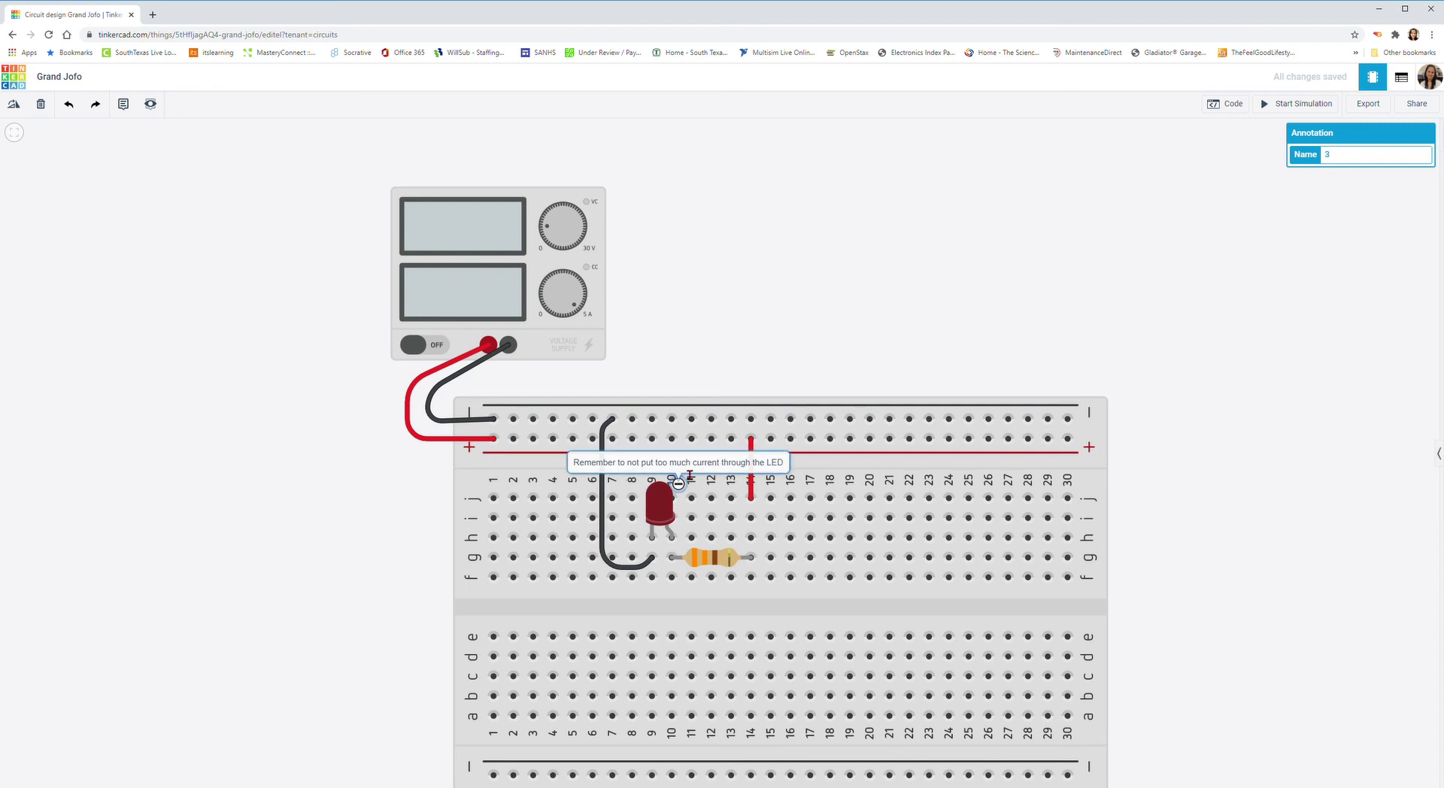
mouse_move(679, 485)
mouse_down()
mouse_move(832, 500)
mouse_move(884, 560)
mouse_move(606, 594)
mouse_move(648, 461)
mouse_move(686, 482)
mouse_up()
click(684, 359)
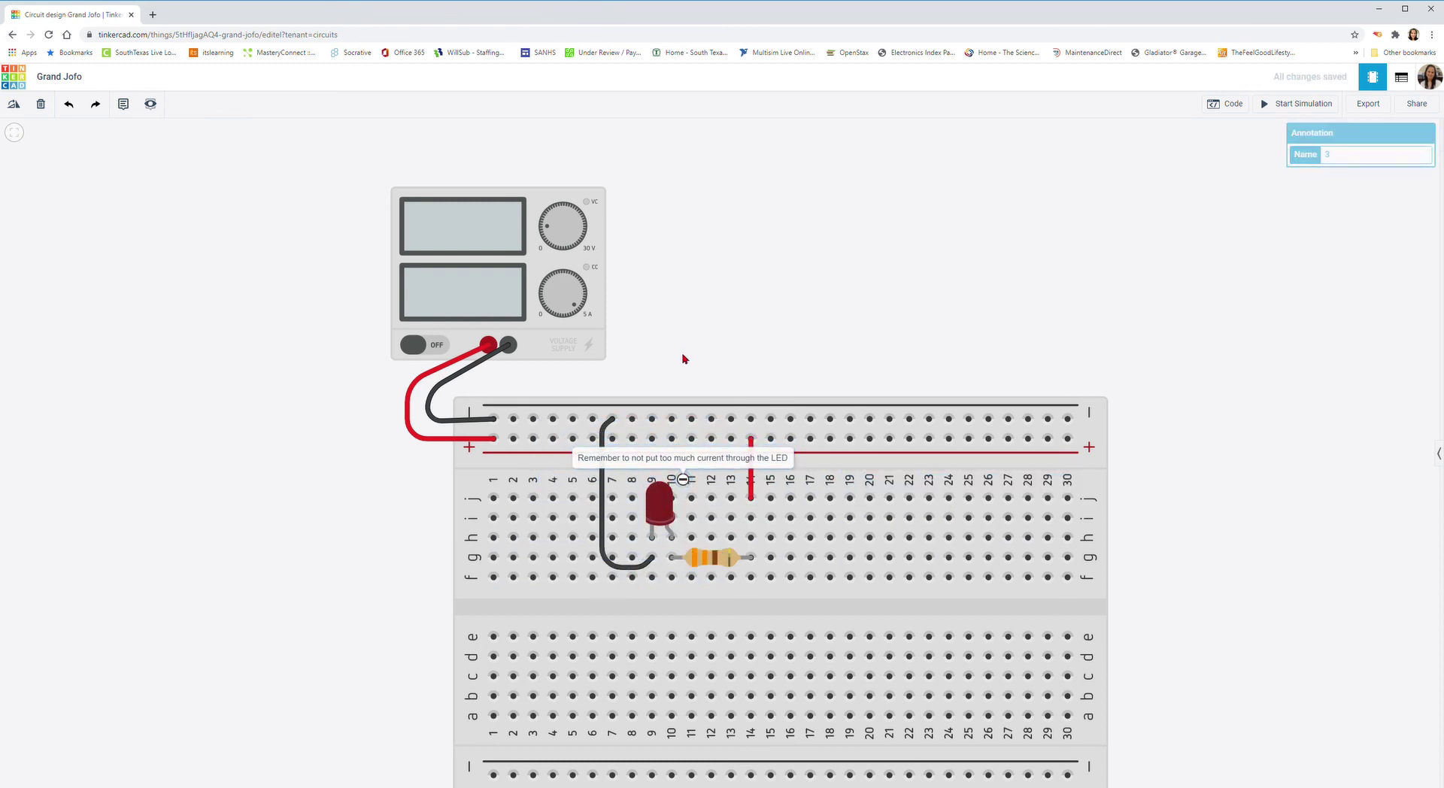
Collapse and expand the note above the LED several times, leaving its text expanded.
click(683, 481)
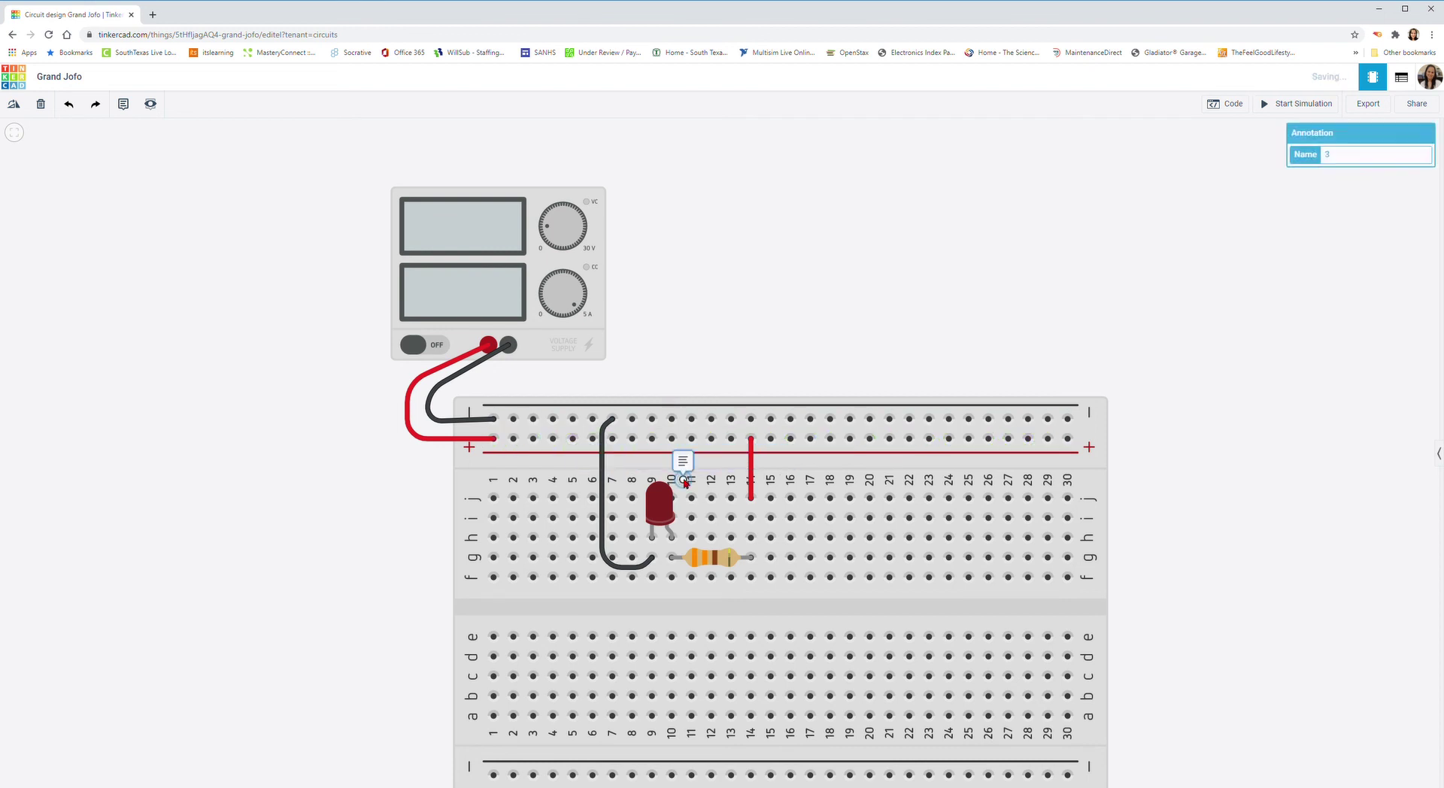
click(683, 482)
click(683, 481)
click(684, 481)
click(683, 482)
click(790, 307)
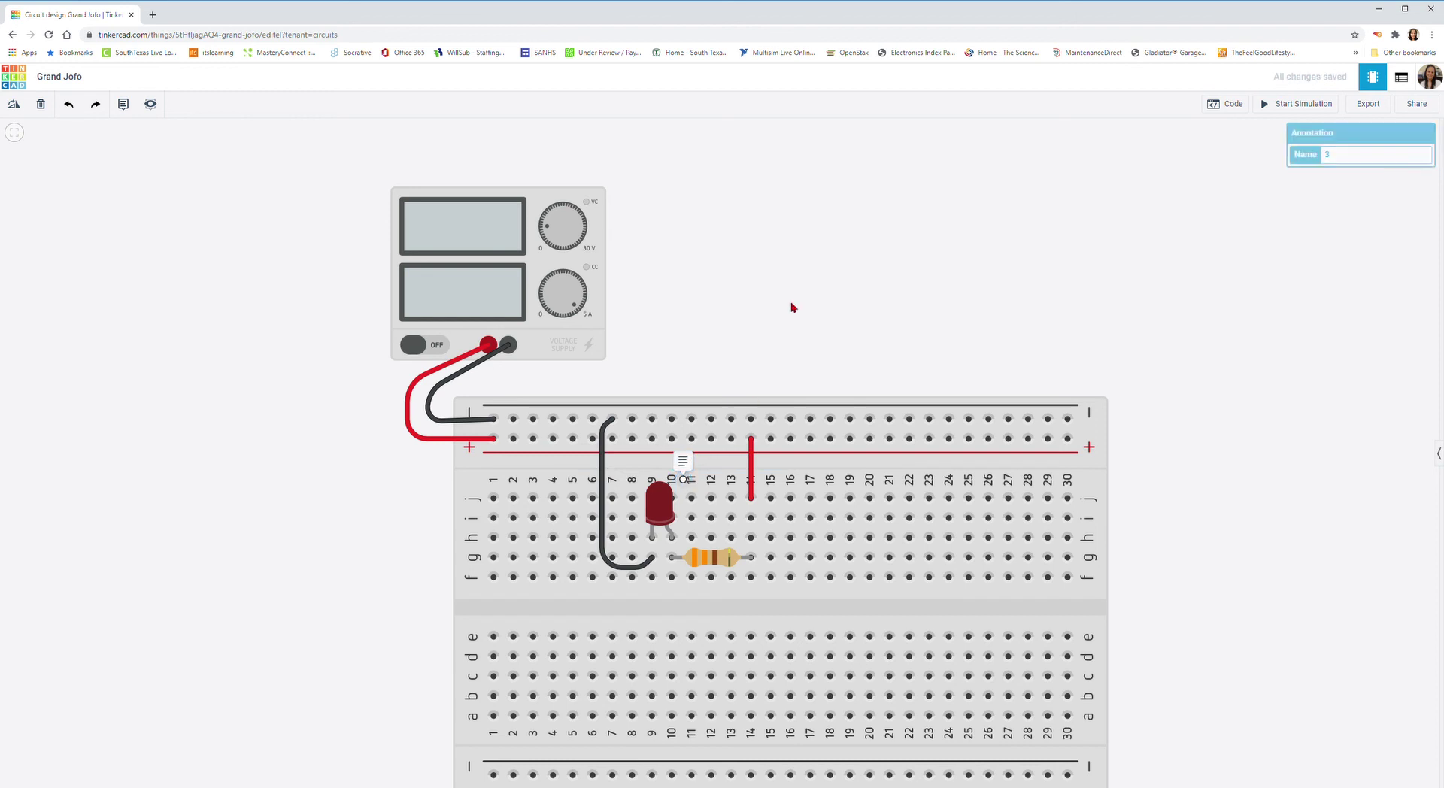
click(685, 479)
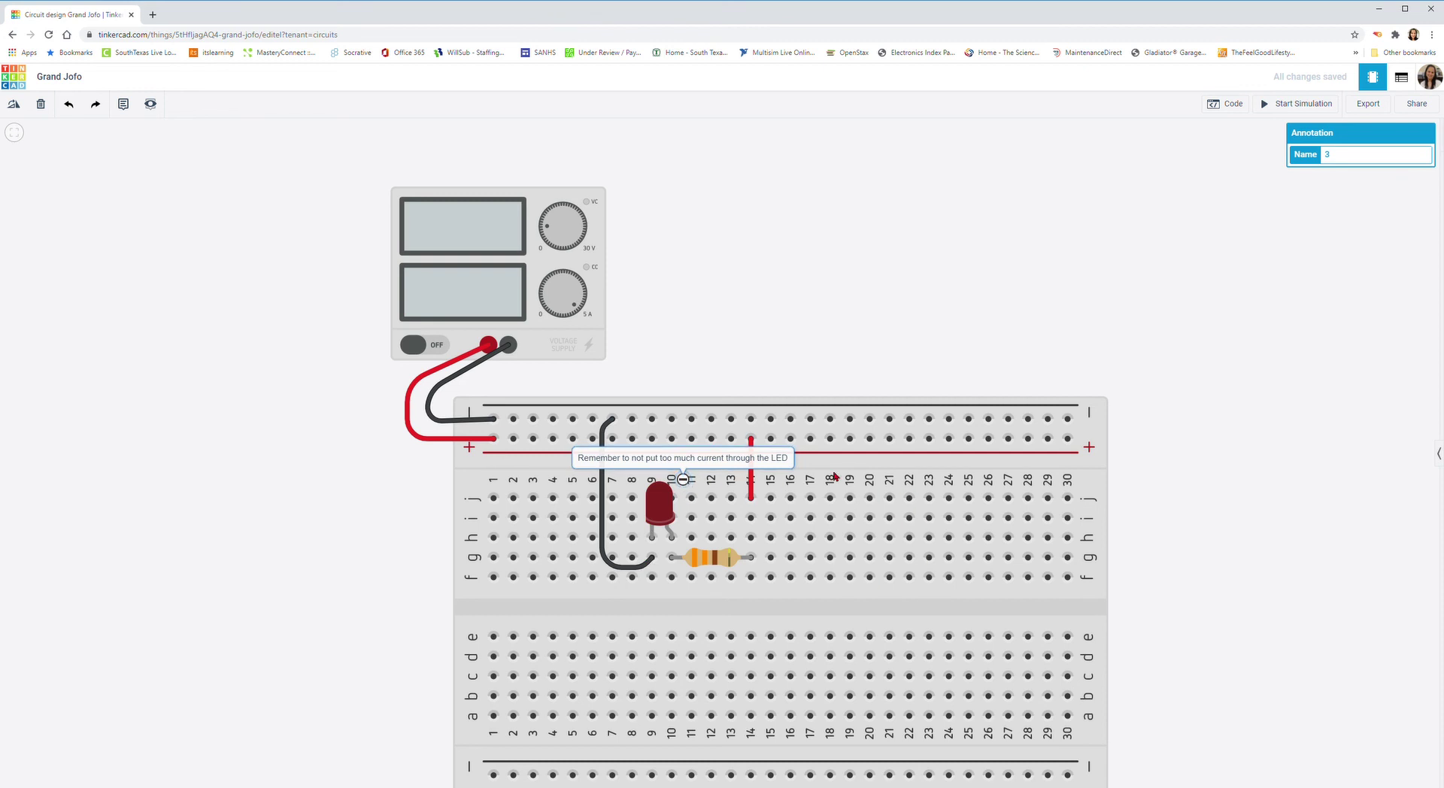
Hide and show all notes in the circuit twice, leaving them shown, and deselect the note.
click(151, 104)
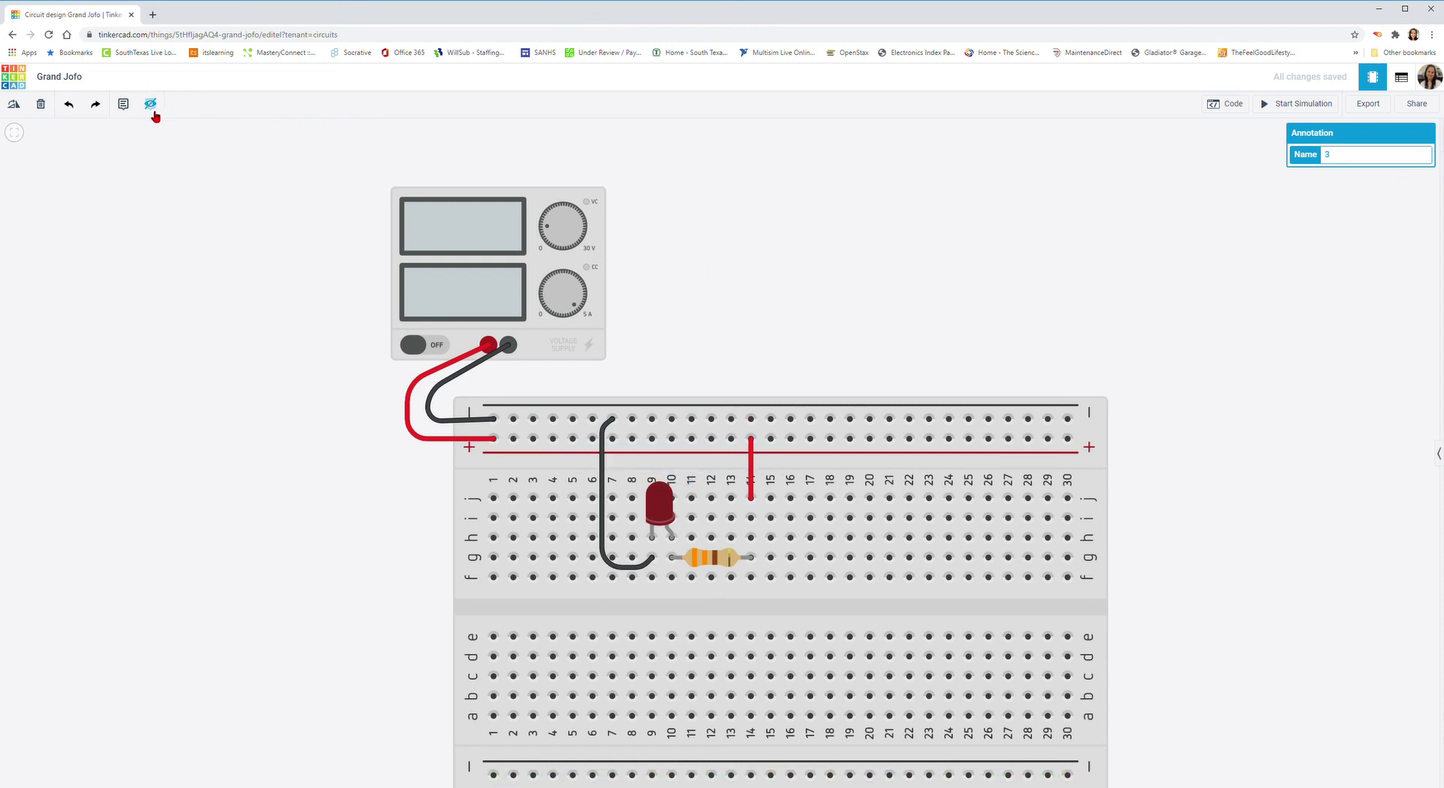
click(152, 106)
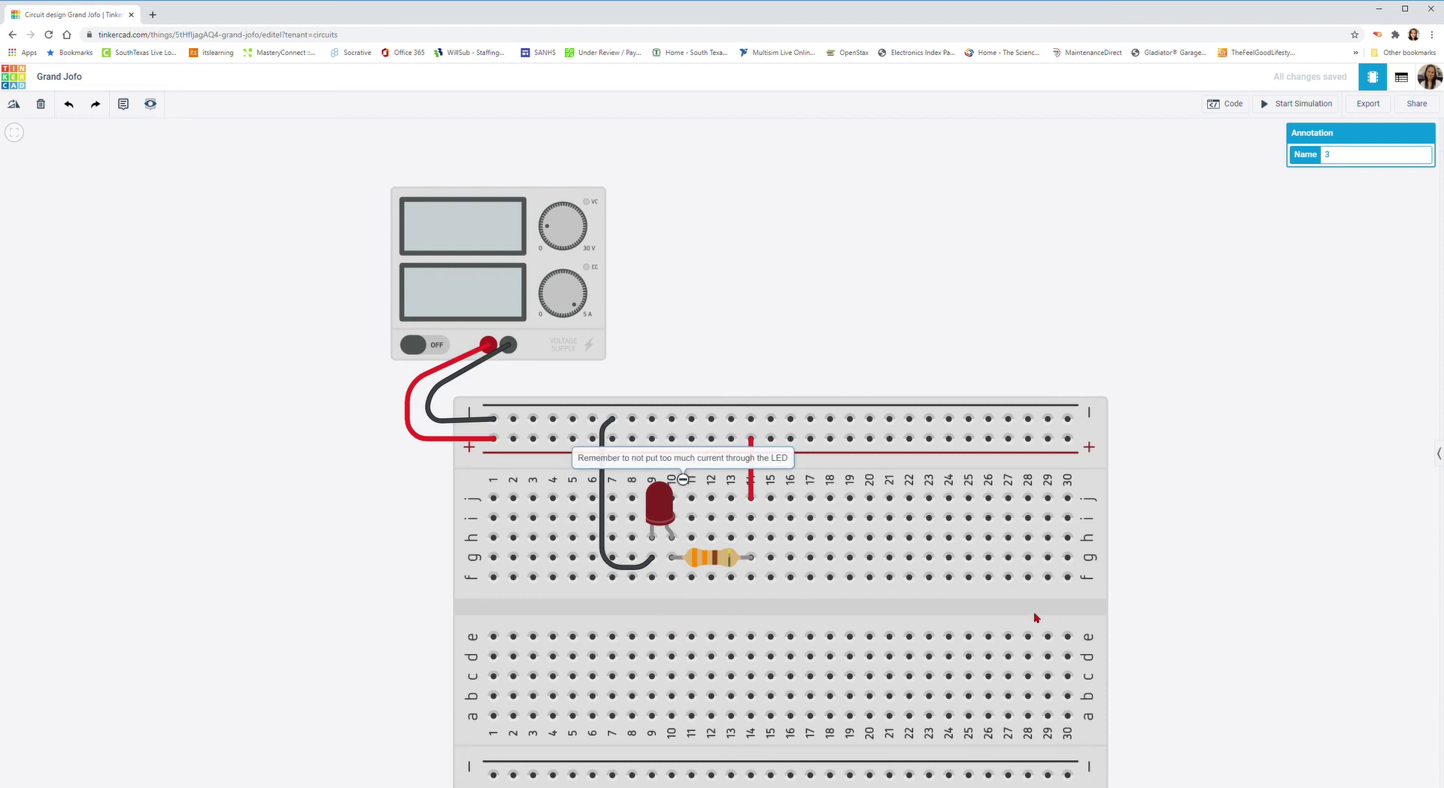
click(151, 104)
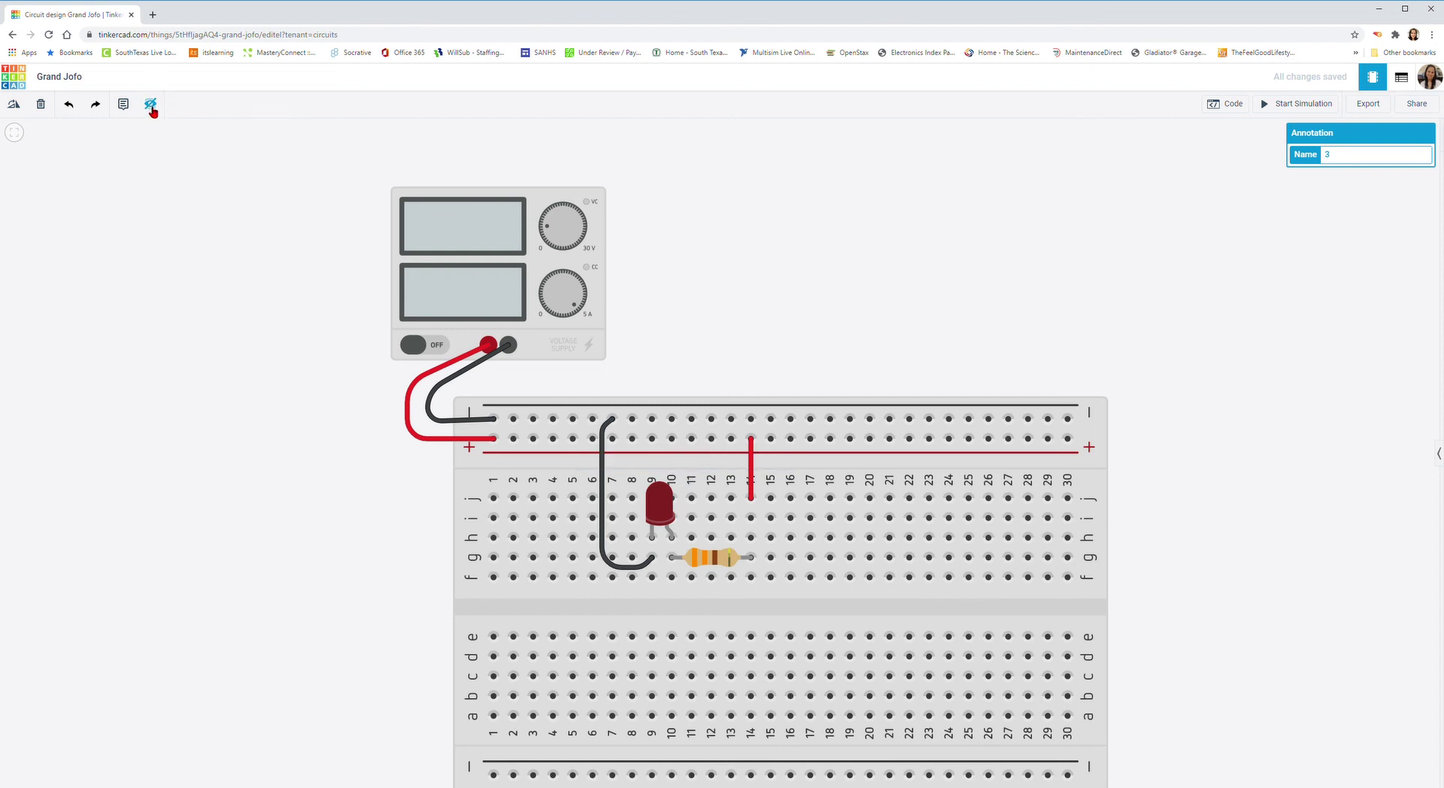
click(151, 105)
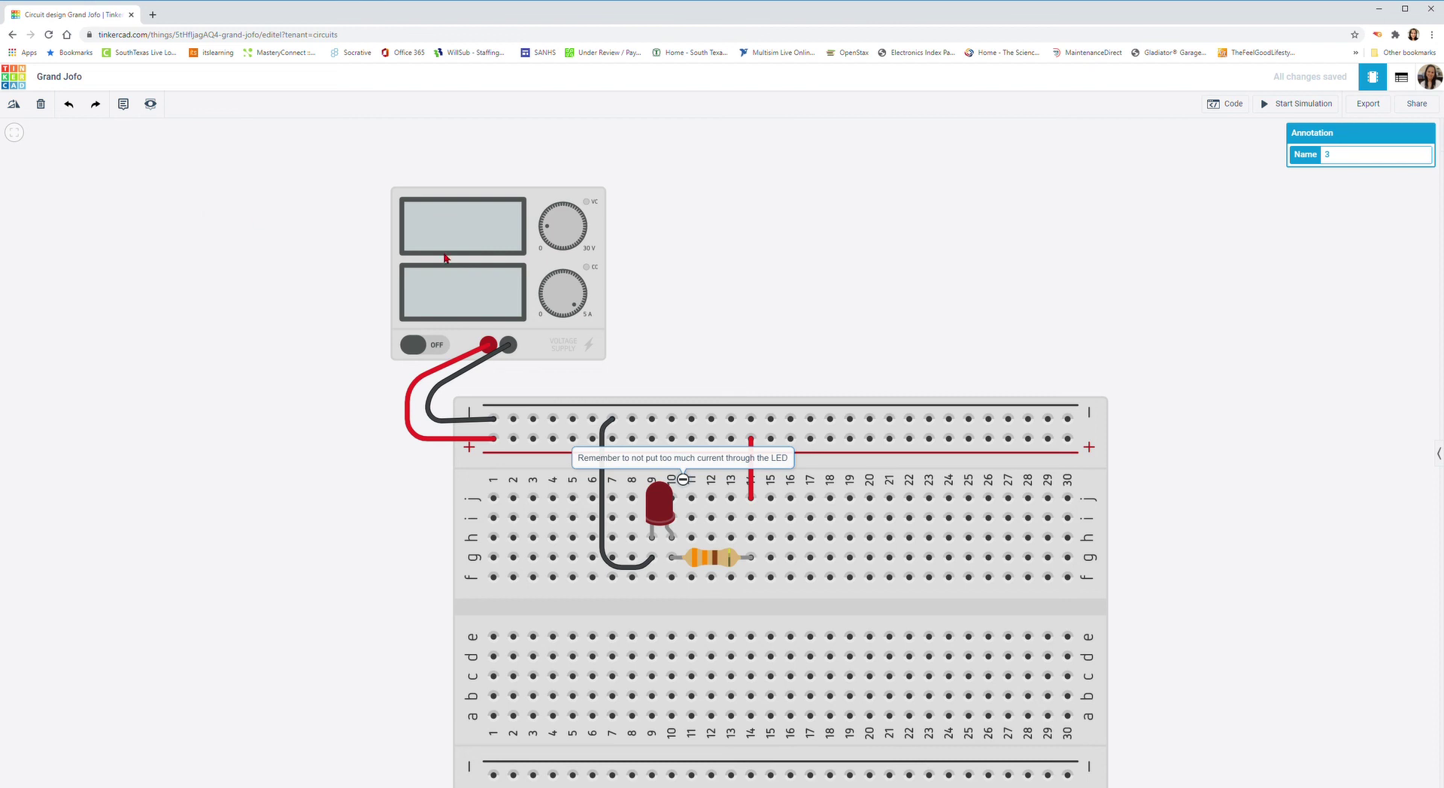
click(870, 261)
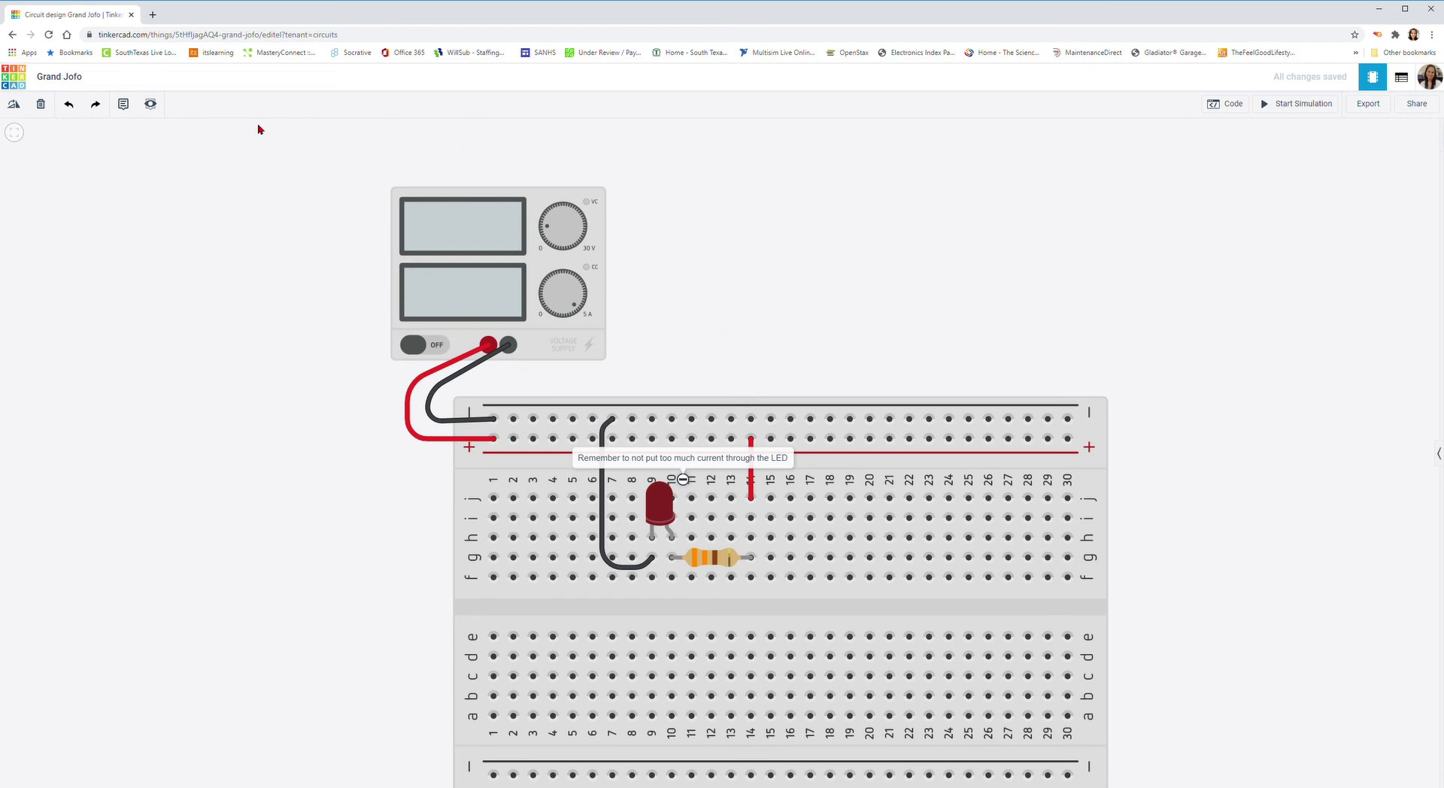
Rename the circuit design as "my first circuit" and return to the dashboard of circuits.
click(68, 84)
text(m)
text(y first circuit)
click(122, 218)
click(17, 78)
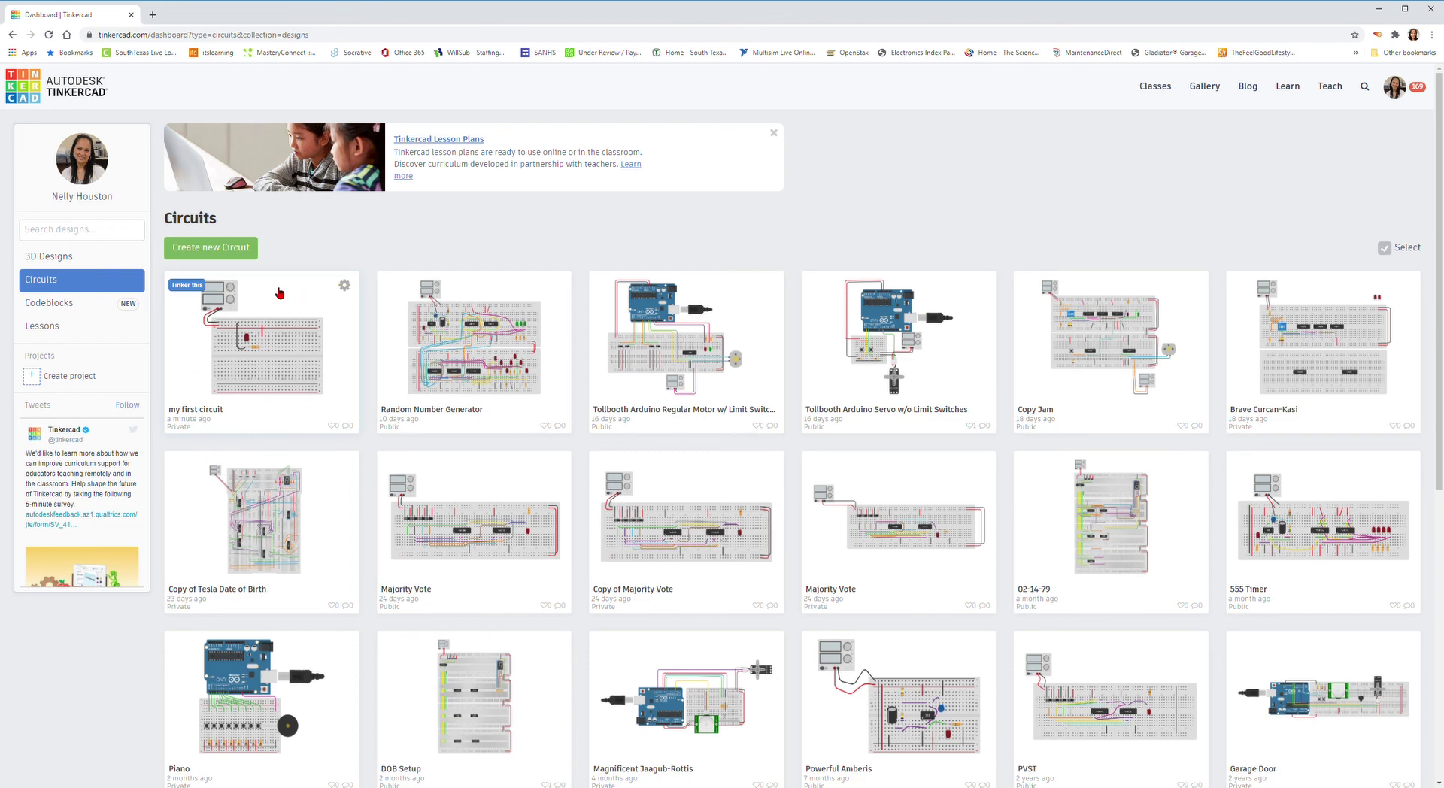
Reopen the "my first circuit" design in the editor from its details page, and return to the dashboard.
click(294, 356)
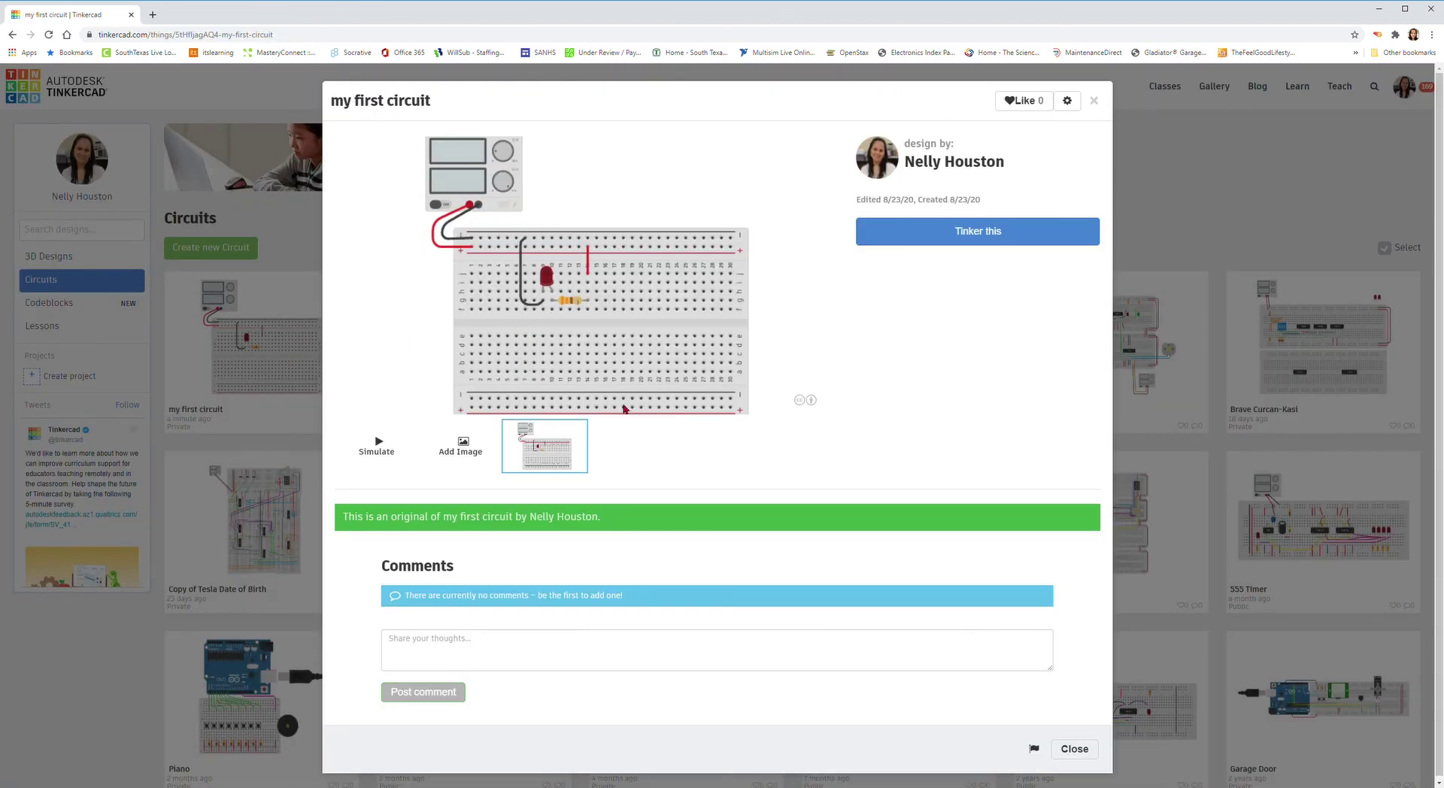
click(985, 233)
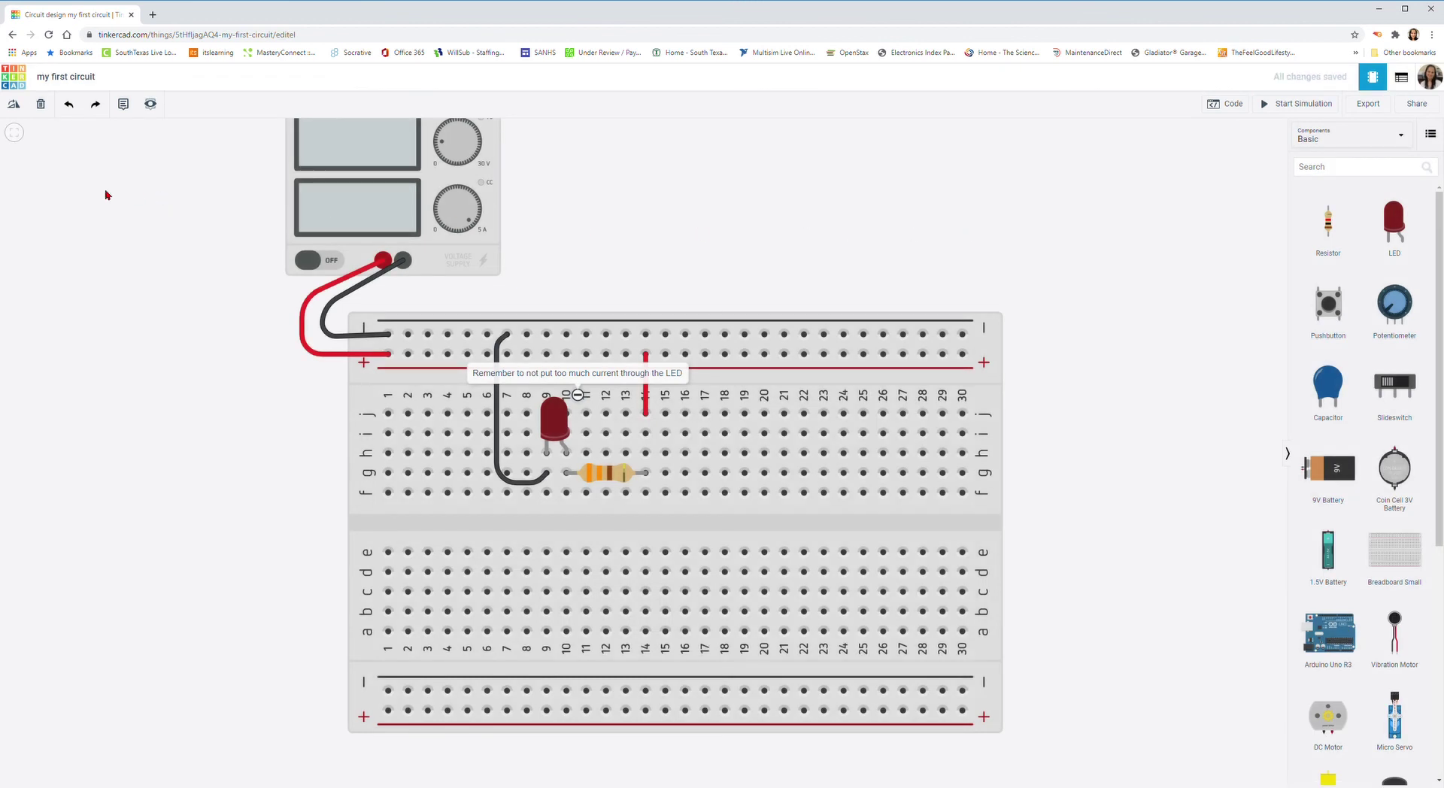
click(11, 81)
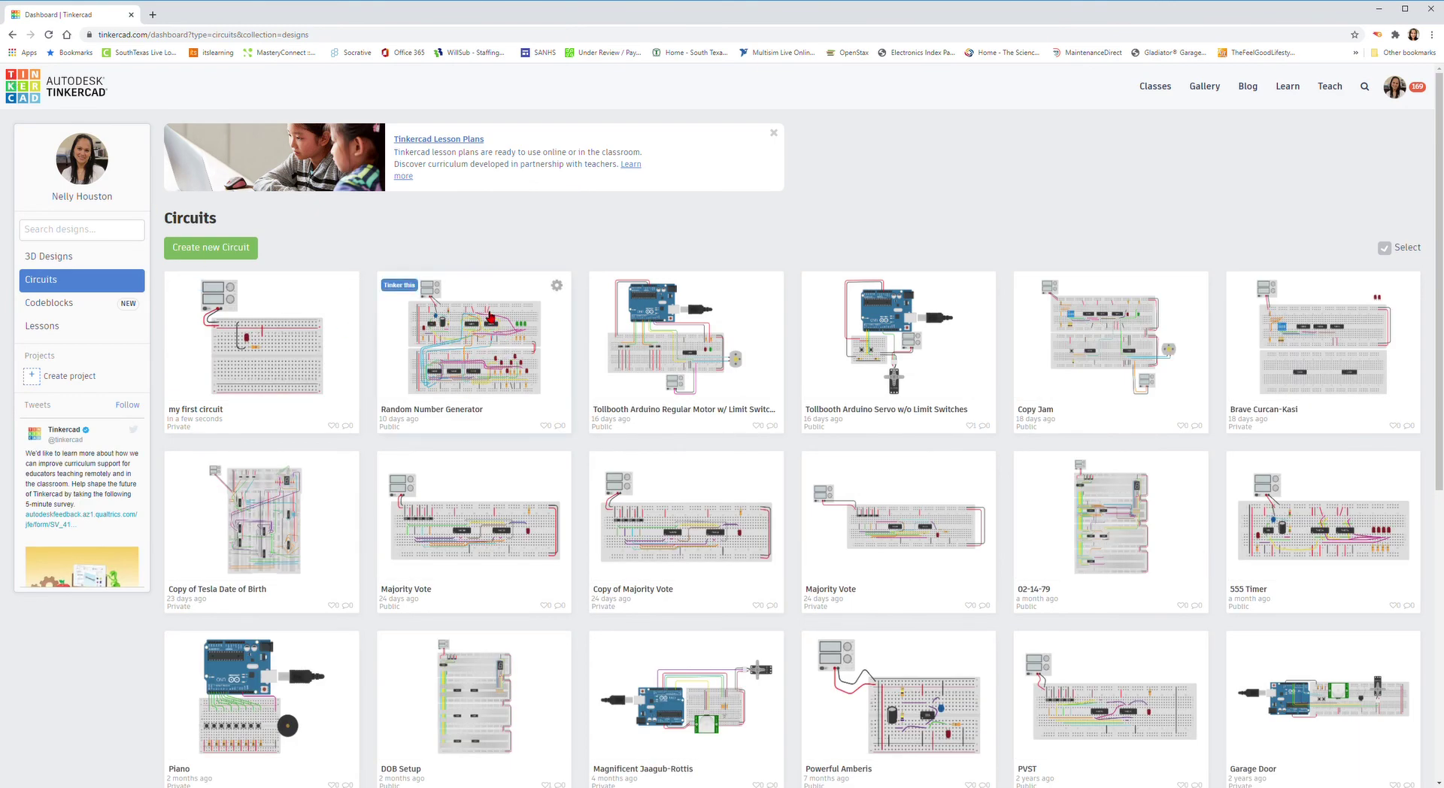
Open the "Random Number Generator" design in the editor to view its circuit, and return to the dashboard.
click(490, 295)
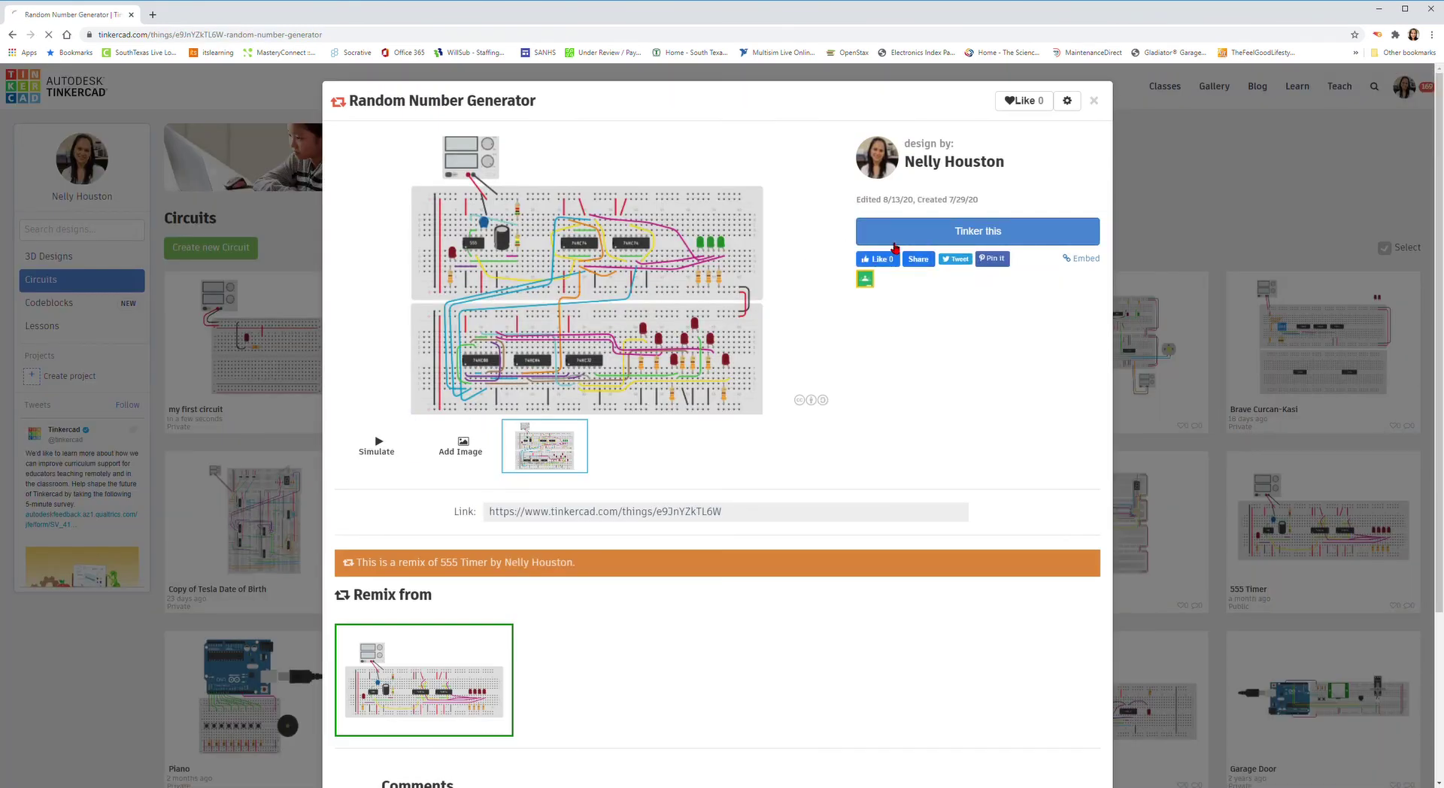
click(894, 247)
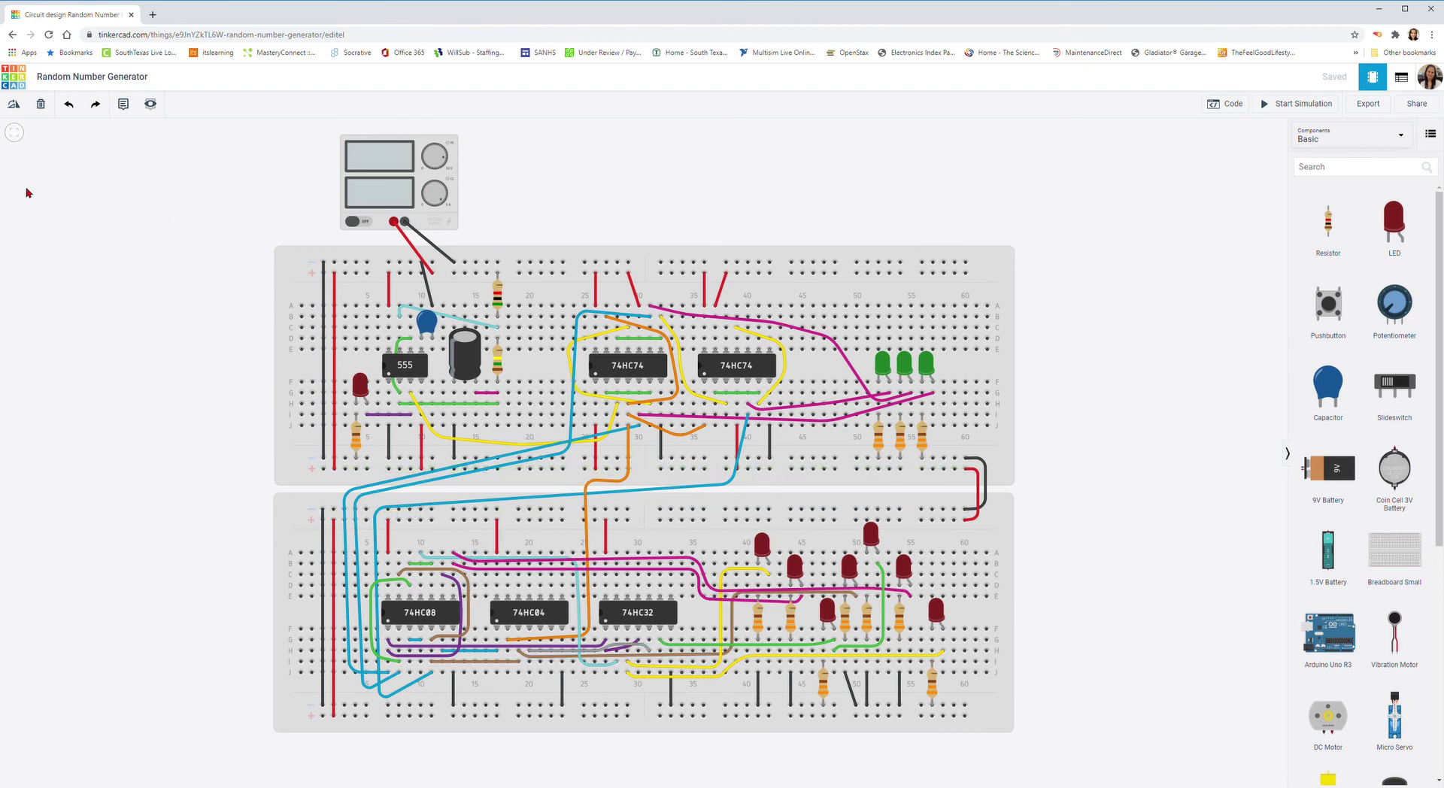
click(24, 78)
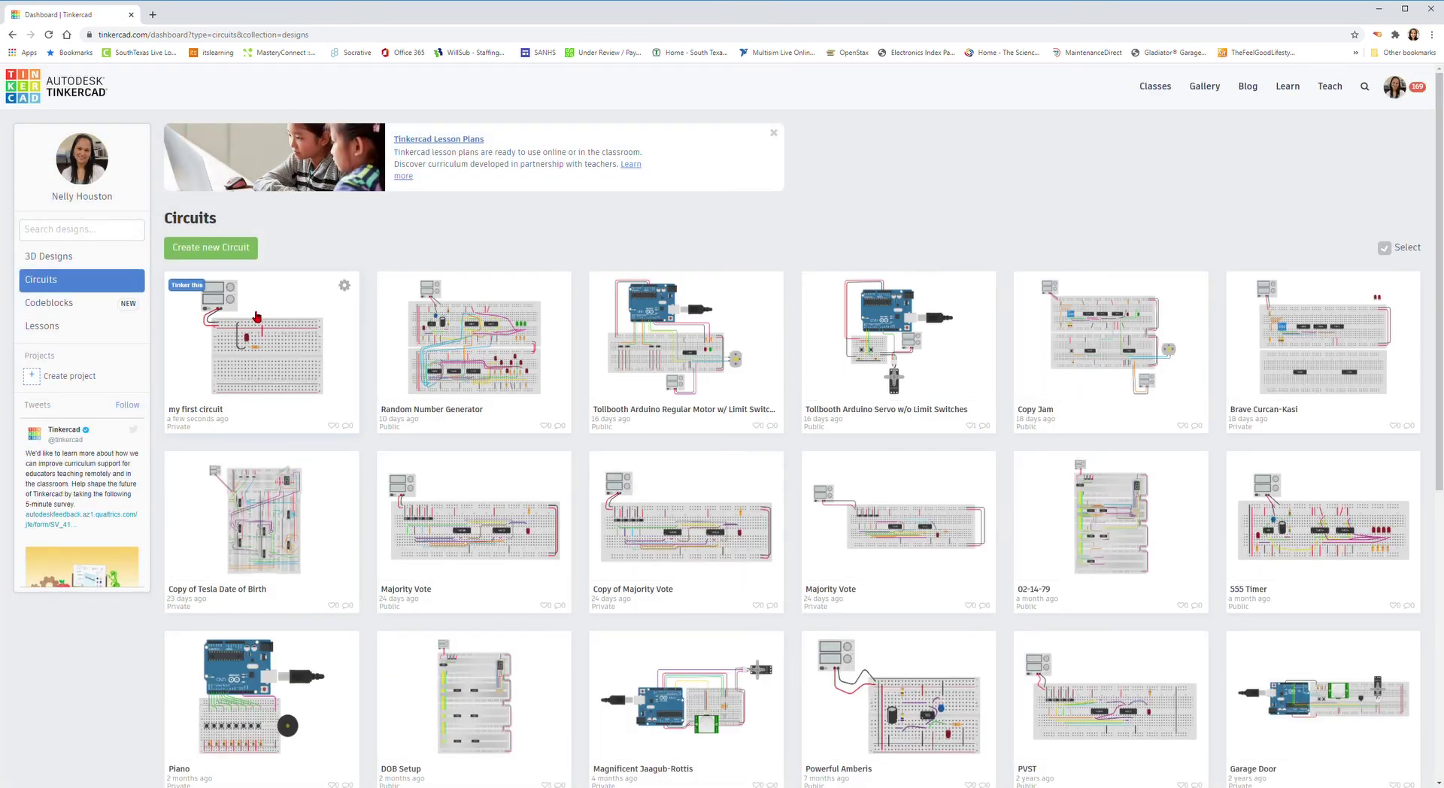